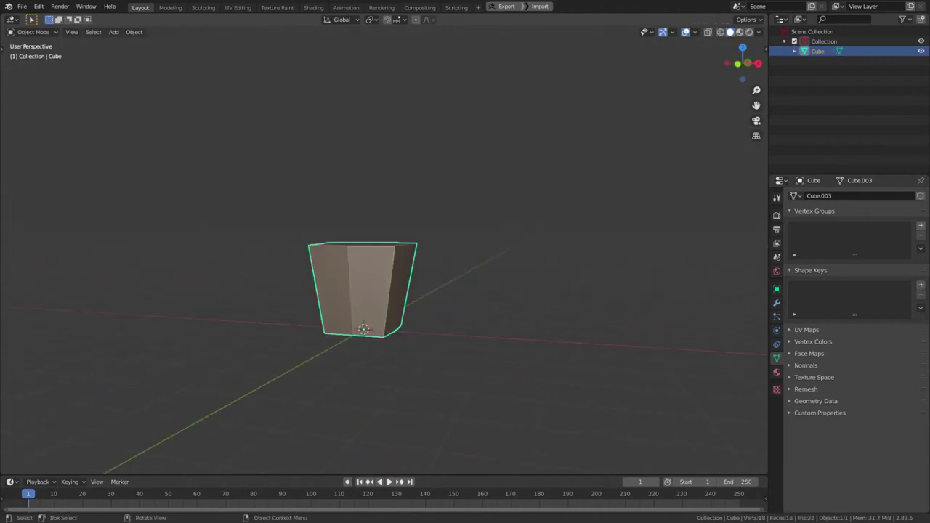
Raise the small block 1 m straight up along the Z axis
key(g)
key(z)
key(1)
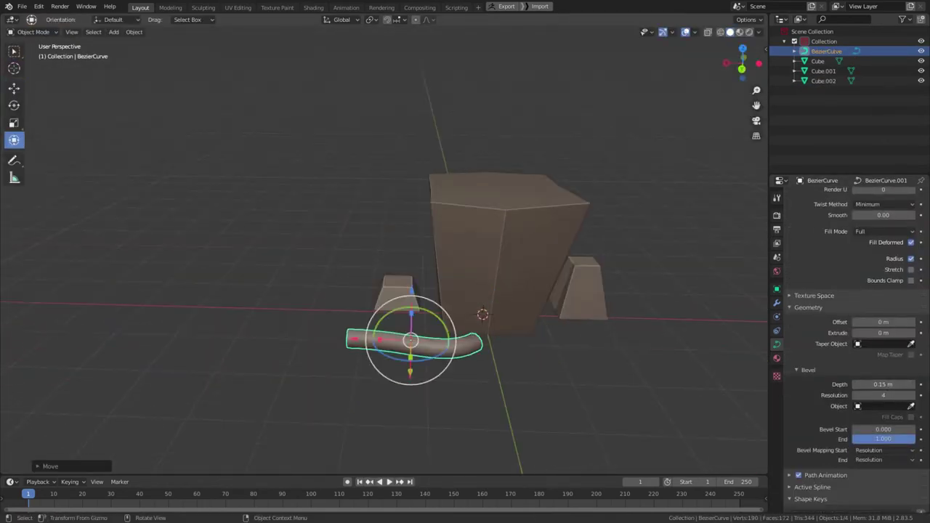
Bend the root tube by rotating its curve handles, checking from a top view
key(Tab)
key(KP_7)
mouse_move(218, 418)
middle_down()
mouse_move(284, 387)
mouse_move(380, 244)
mouse_move(414, 314)
mouse_move(407, 320)
mouse_move(291, 245)
mouse_move(327, 290)
mouse_move(378, 262)
mouse_move(341, 239)
mouse_move(312, 232)
mouse_move(276, 261)
mouse_move(312, 240)
mouse_move(283, 262)
mouse_move(313, 218)
mouse_move(291, 254)
mouse_move(364, 203)
middle_up()
key(r)
click(436, 305)
key(Return)
key(Return)
Move the root's curve points so the tube climbs along the pillar's side
key(g)
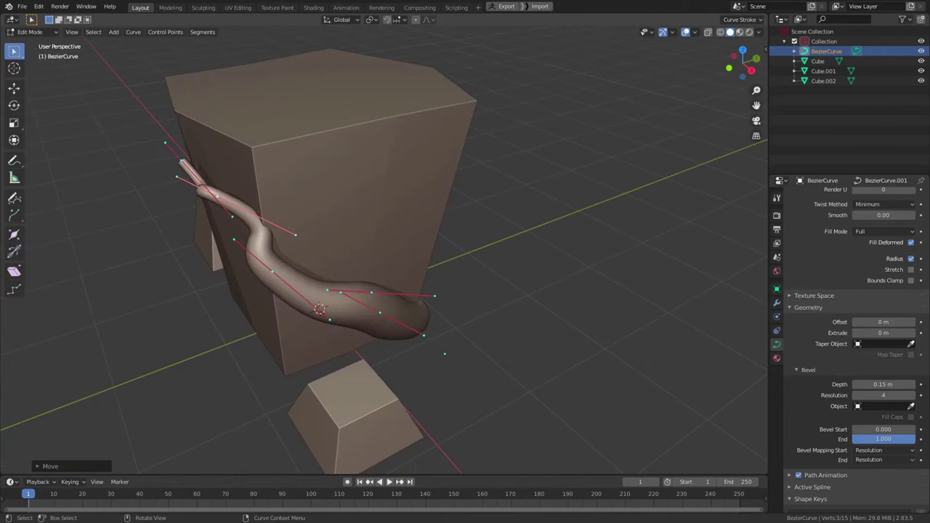
middle_drag(364, 203, 422, 174)
middle_drag(385, 254, 443, 225)
key(g)
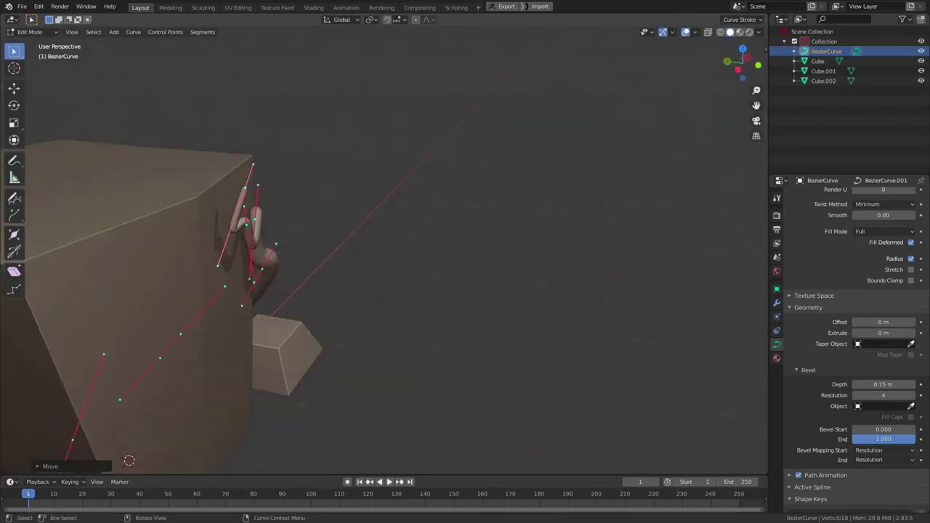
middle_drag(385, 254, 422, 233)
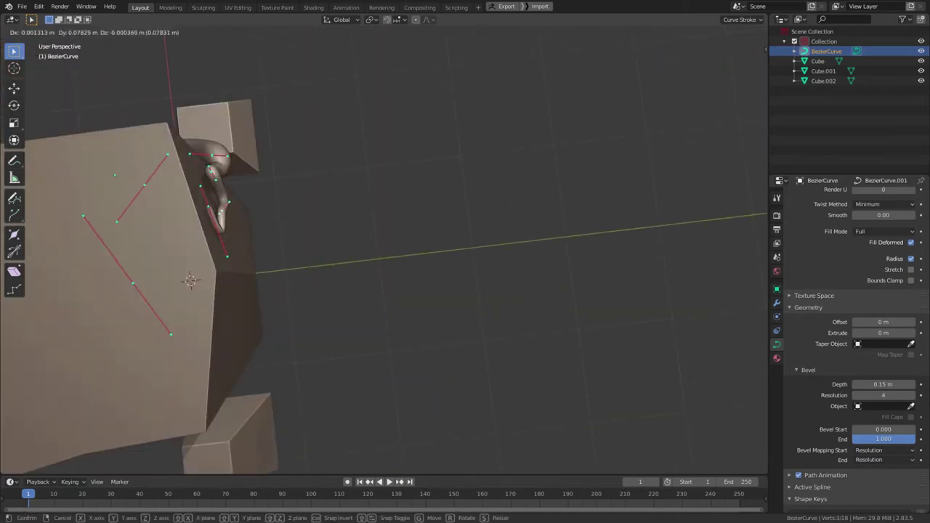
middle_drag(291, 254, 233, 218)
Extrude a new root point and run it along the pillar's corner edge
key(e)
click(218, 109)
key(r)
click(188, 84)
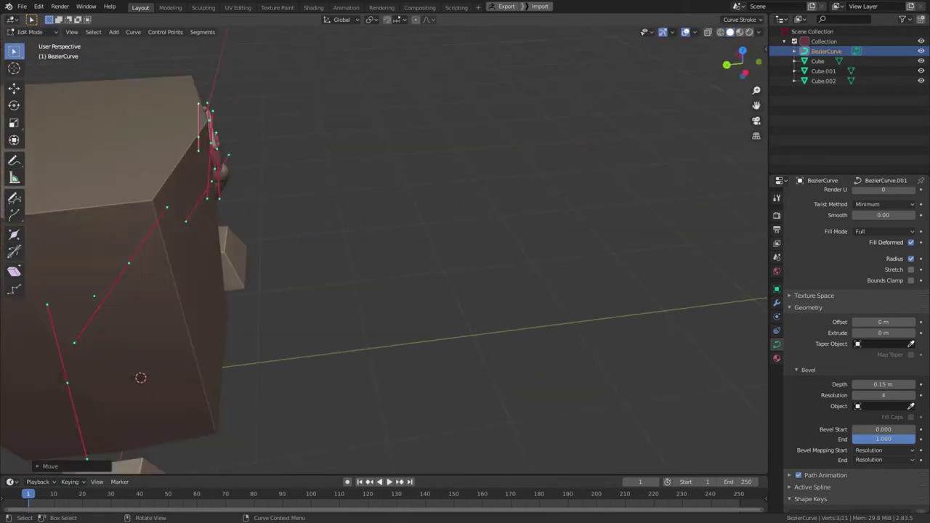
middle_drag(188, 84, 290, 204)
key(g)
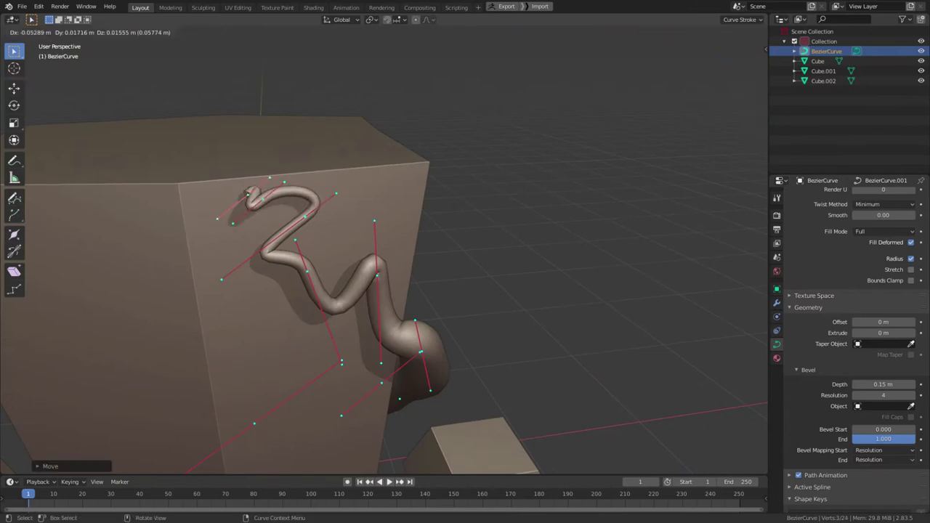
key(Return)
Shrink the root's tip so the tube thins toward its end
middle_drag(327, 254, 254, 240)
scroll(327, 291, down, 5)
scroll(327, 291, up, 5)
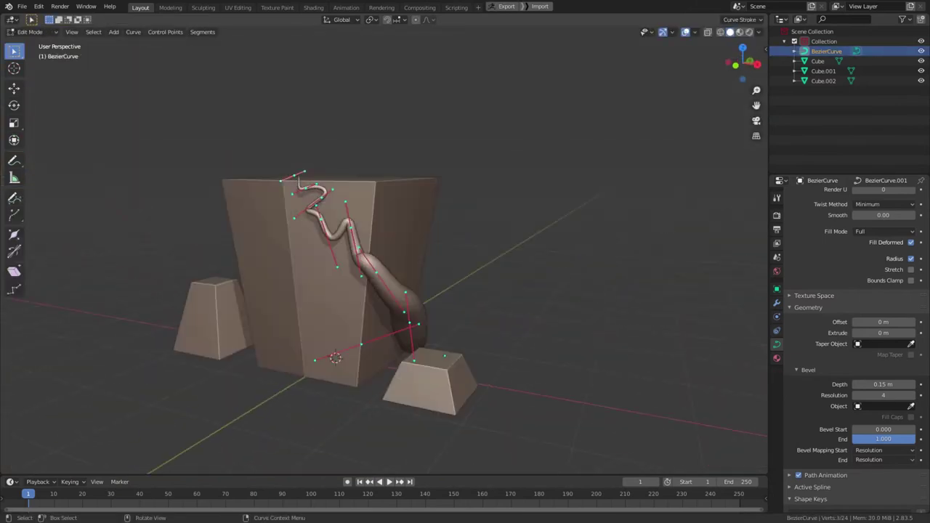
click(436, 353)
mouse_move(436, 353)
middle_down()
mouse_move(407, 341)
mouse_move(393, 349)
middle_up()
scroll(407, 291, down, 4)
scroll(407, 290, up, 5)
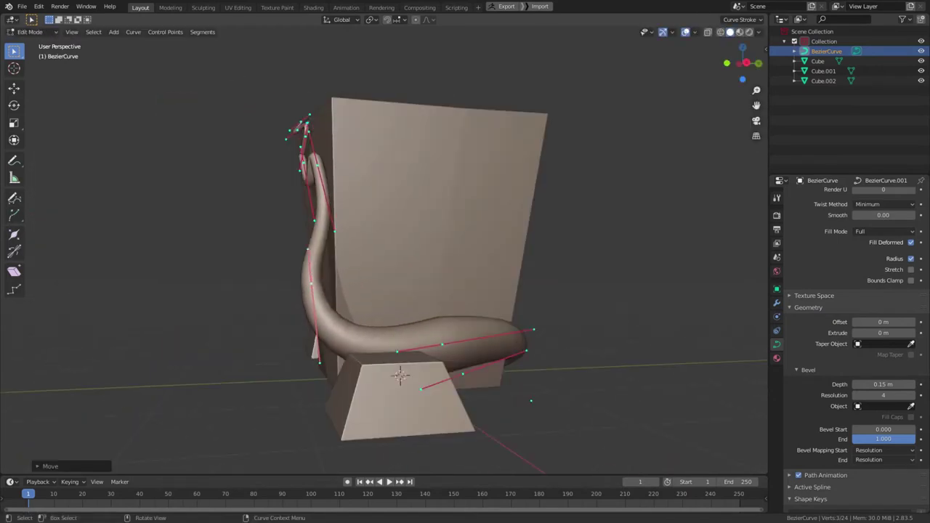
mouse_move(400, 290)
middle_down()
mouse_move(363, 240)
mouse_move(305, 319)
middle_up()
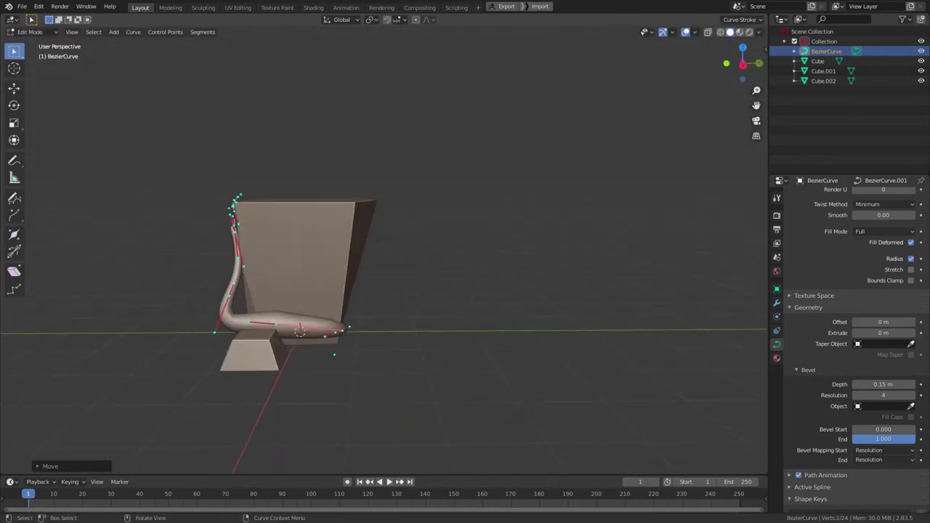
middle_drag(363, 291, 327, 305)
Reselect the root curve beside the small block and pick a point on its lower loop
key(Tab)
click(309, 347)
scroll(305, 353, up, 3)
scroll(302, 356, up, 2)
drag(300, 363, 299, 366)
click(300, 365)
mouse_move(407, 291)
middle_down()
mouse_move(363, 276)
mouse_move(342, 290)
middle_up()
click(218, 276)
key(Tab)
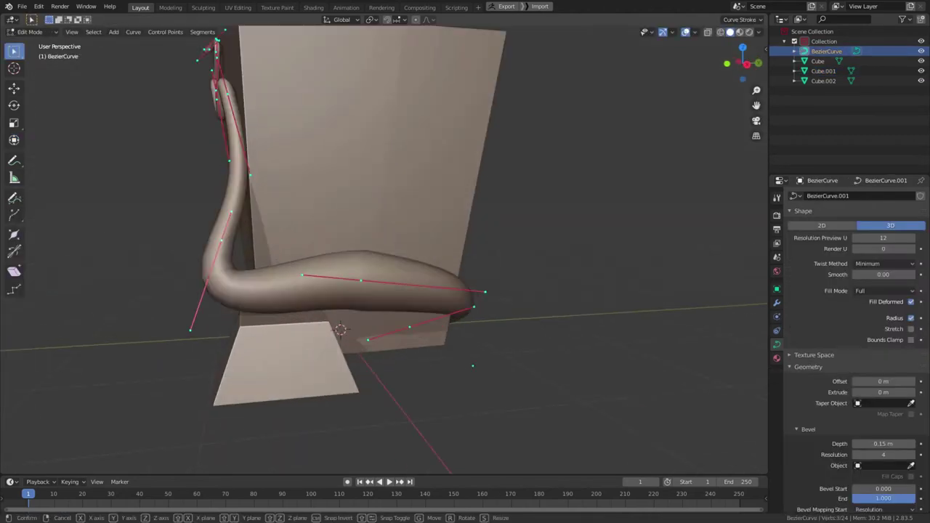
Reshape the root's base loop so it curls around the base onto the small block
key(g)
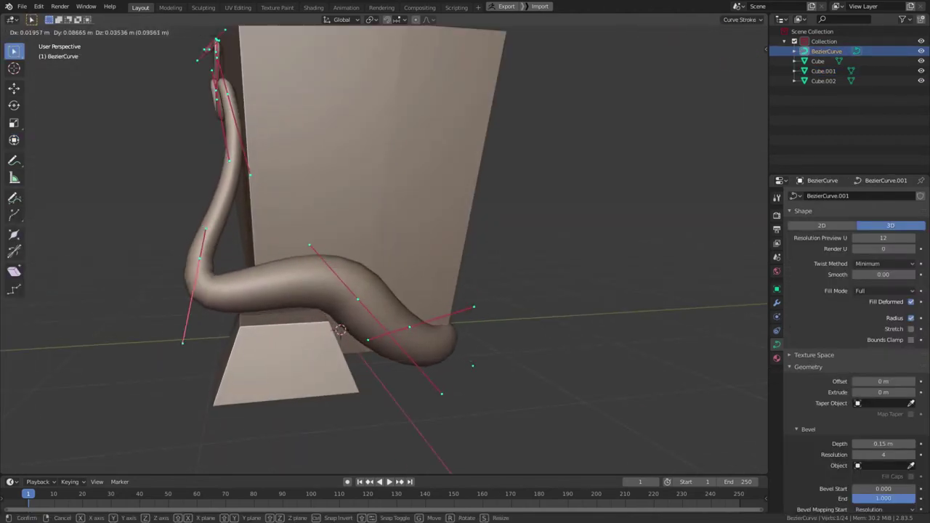
scroll(327, 276, down, 3)
mouse_move(327, 276)
middle_down()
mouse_move(255, 276)
mouse_move(306, 305)
mouse_move(378, 305)
mouse_move(349, 276)
mouse_move(407, 261)
mouse_move(335, 283)
mouse_move(393, 284)
middle_up()
key(g)
scroll(386, 291, up, 3)
scroll(385, 291, down, 3)
scroll(349, 276, up, 3)
Add a plane and shape its vertices into a kite-shaped leaf
key(Tab)
key(shift+a)
key(KP_7)
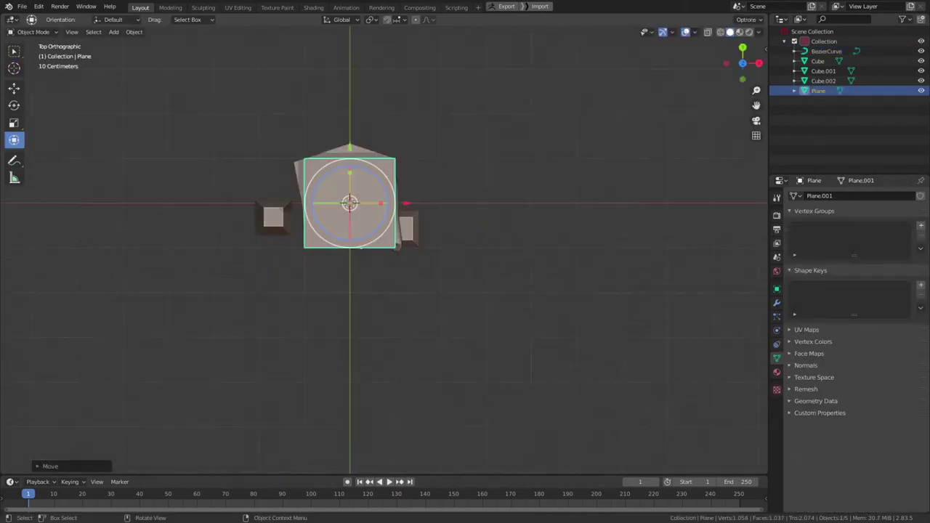
key(Tab)
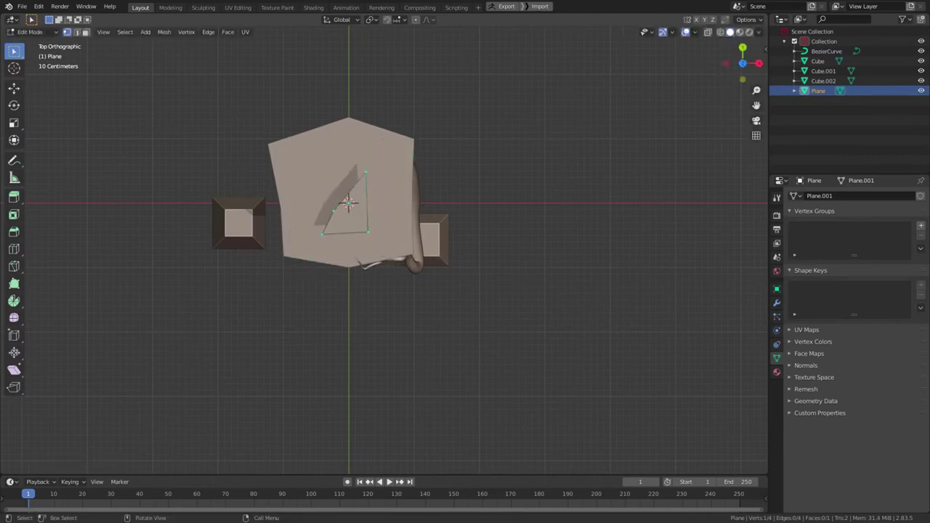
scroll(347, 202, up, 3)
key(Tab)
Stand the leaf upright and move it toward the root tip
middle_drag(354, 181, 306, 160)
drag(322, 102, 232, 167)
key(KP_1)
key(g)
key(Return)
middle_drag(363, 254, 451, 233)
Add a Solidify modifier to the leaf with 0.02 m thickness
click(777, 303)
click(806, 195)
click(727, 349)
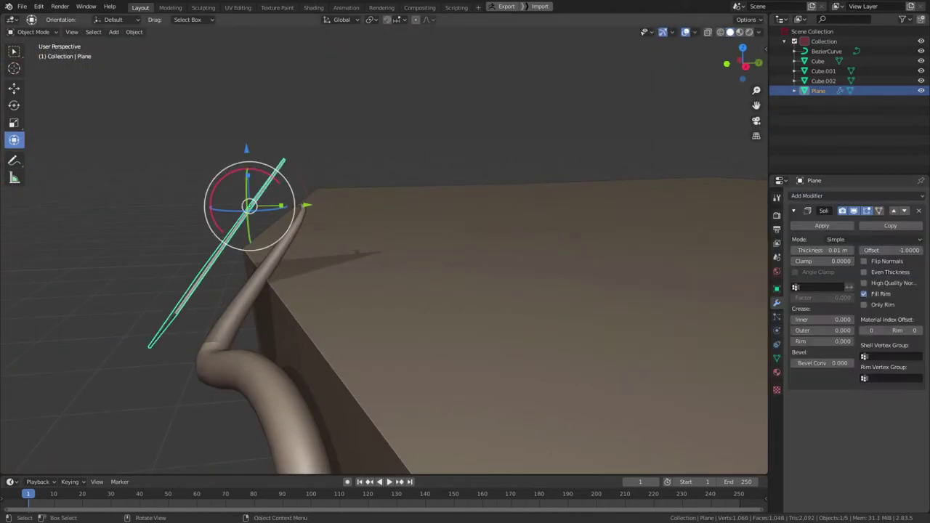
middle_drag(364, 291, 240, 260)
Move the leaf's origin to its base
key(q)
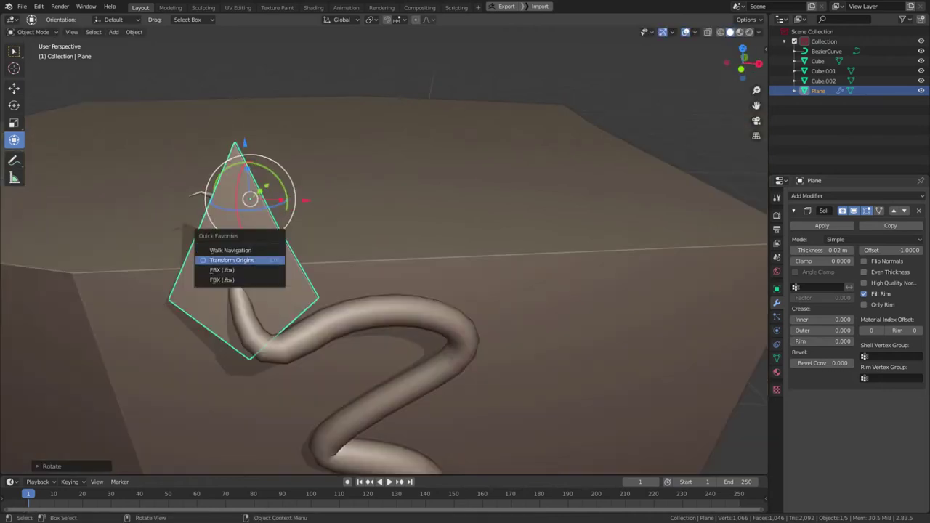
click(231, 259)
middle_drag(363, 254, 306, 240)
key(g)
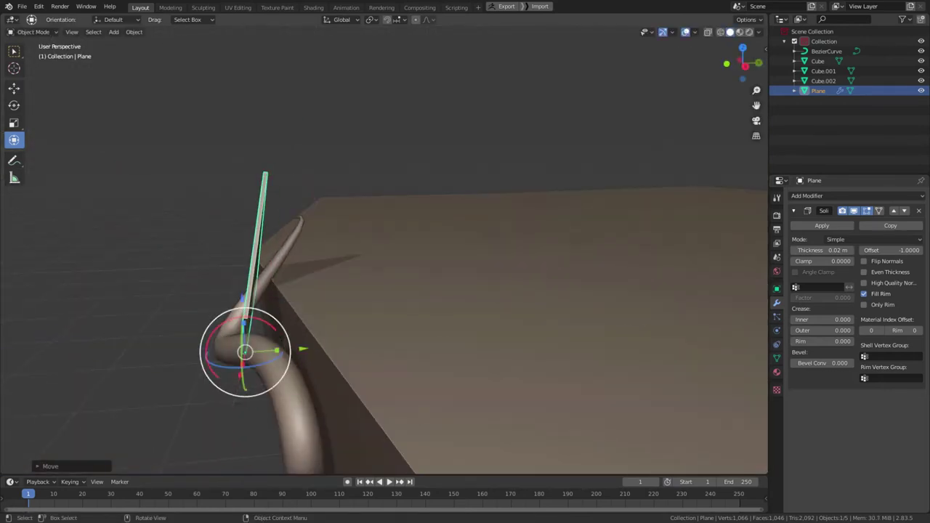
Tilt the leaf to follow the root and set it against the tube
drag(276, 326, 280, 331)
middle_drag(280, 330, 270, 329)
click(236, 296)
mouse_move(236, 295)
middle_down()
mouse_move(277, 306)
mouse_move(312, 290)
middle_up()
key(g)
click(287, 295)
Duplicate the leaf into extra copies along the root's upper end, then deselect all
key(Tab)
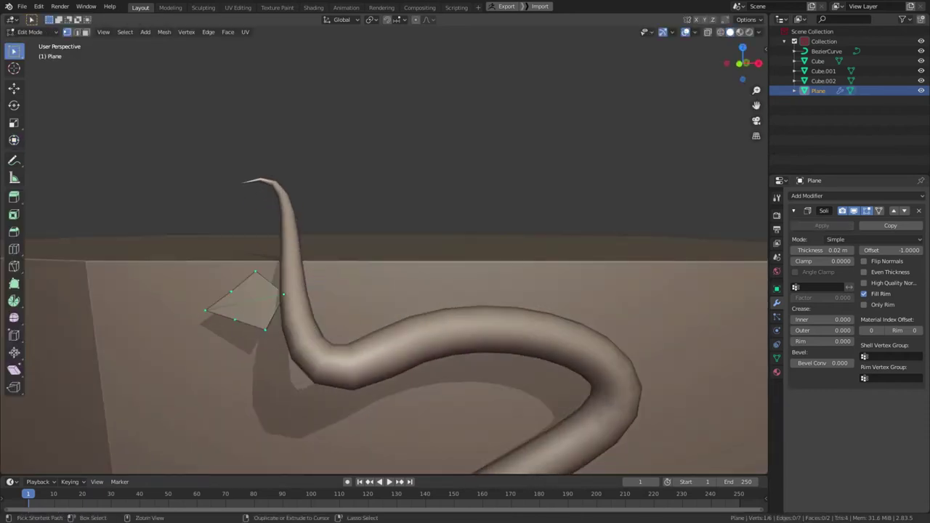
mouse_move(303, 240)
middle_down()
mouse_move(254, 244)
mouse_move(276, 247)
mouse_move(309, 291)
mouse_move(368, 232)
middle_up()
key(shift+d)
click(251, 243)
key(g)
click(251, 243)
click(283, 243)
scroll(320, 305, down, 5)
key(alt+a)
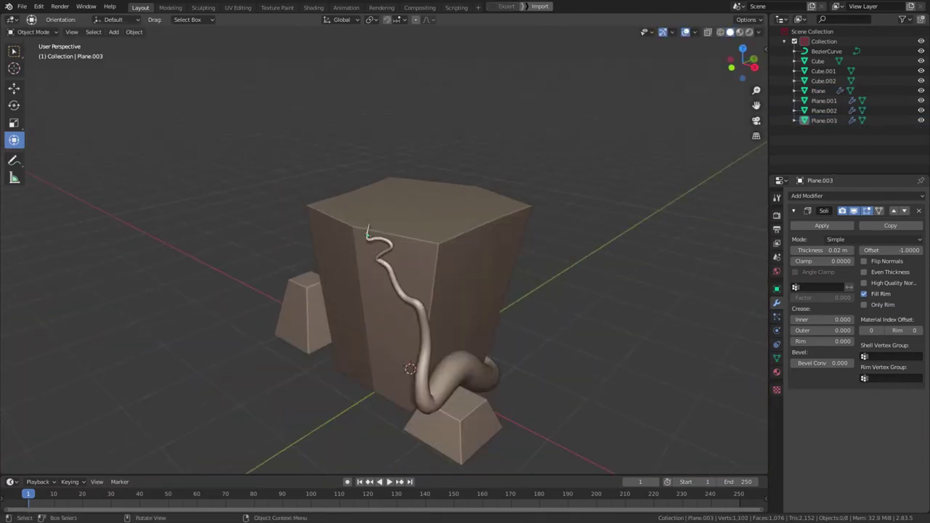
Add a new Bezier curve and place it at the pillar's base
key(shift+a)
click(436, 336)
middle_drag(436, 337, 327, 348)
click(777, 344)
mouse_move(316, 224)
middle_down()
mouse_move(407, 218)
mouse_move(356, 240)
middle_up()
key(KP_7)
Move the new curve's control points so it wraps around the pillar's base
key(Tab)
key(g)
click(407, 232)
mouse_move(305, 291)
middle_down()
mouse_move(366, 319)
mouse_move(403, 308)
middle_up()
key(g)
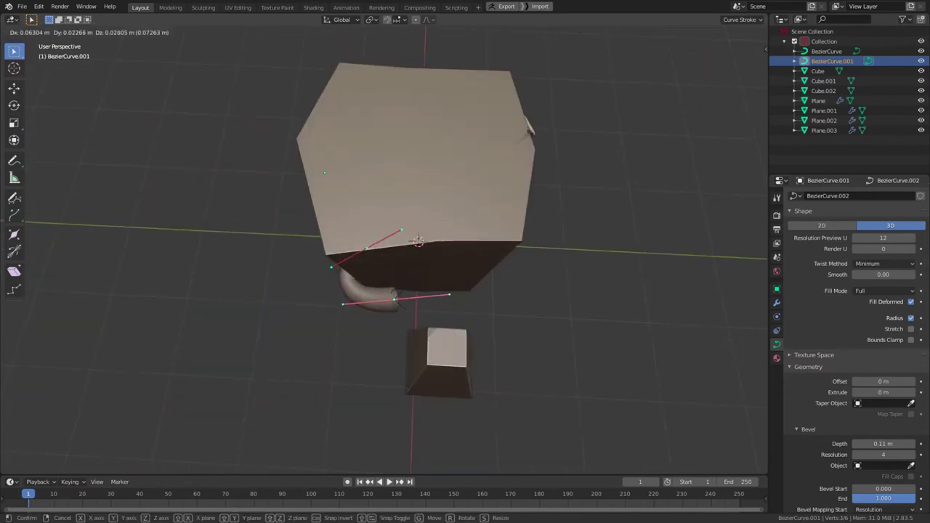
click(418, 241)
key(Tab)
mouse_move(418, 241)
middle_down()
mouse_move(437, 261)
mouse_move(472, 239)
mouse_move(436, 276)
middle_up()
click(437, 261)
click(508, 229)
Bend the second root with a handle and reduce its thickness at a point
key(Tab)
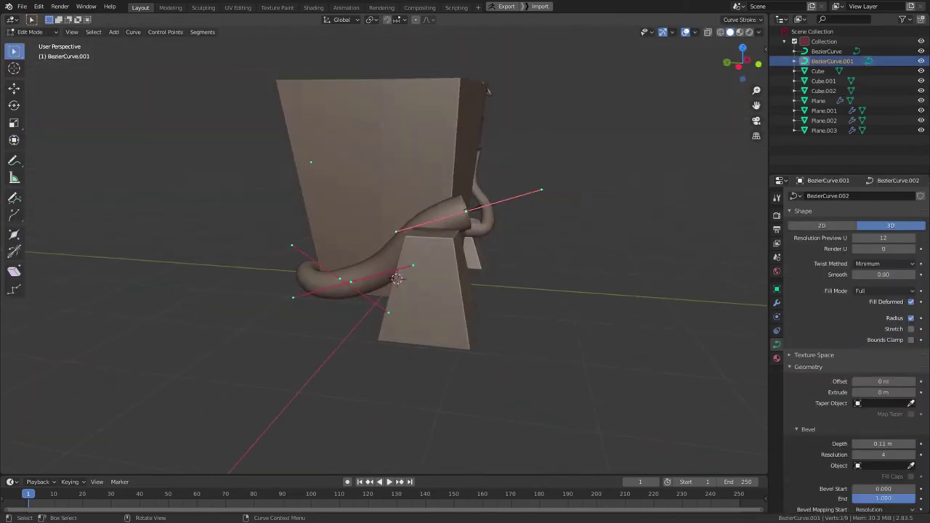
key(g)
click(488, 91)
mouse_move(488, 91)
middle_down()
mouse_move(277, 149)
mouse_move(218, 218)
mouse_move(518, 364)
middle_up()
key(alt+s)
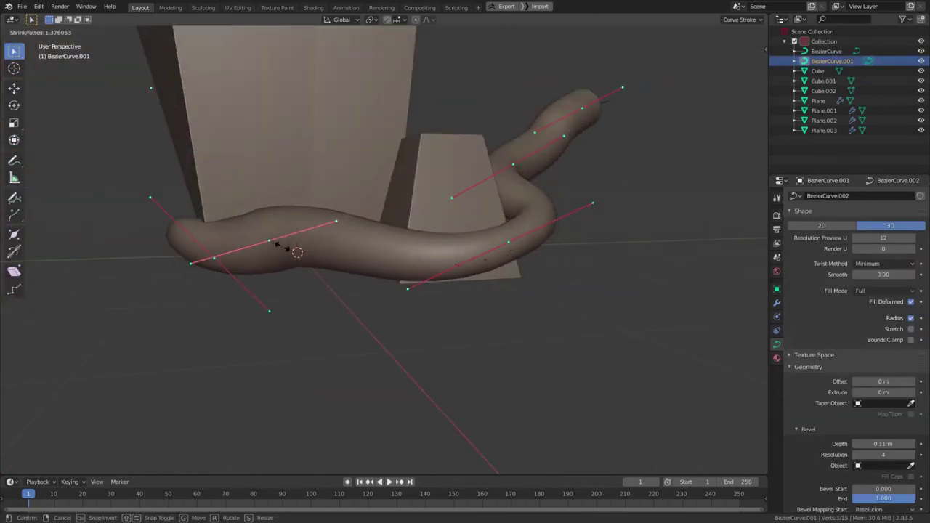
key(Escape)
Reposition the second root's curve points around the base
mouse_move(297, 251)
middle_down()
mouse_move(668, 377)
mouse_move(473, 181)
mouse_move(422, 218)
middle_up()
key(g)
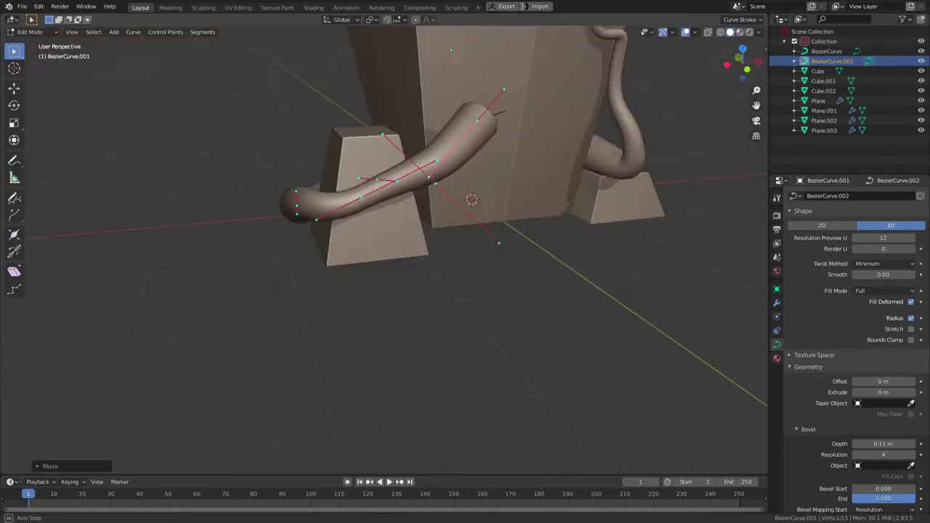
key(g)
click(363, 306)
mouse_move(363, 305)
middle_down()
mouse_move(393, 316)
mouse_move(430, 402)
middle_up()
Extrude two new end points on the second root, scaling and rotating their handles
key(e)
key(s)
click(316, 380)
mouse_move(315, 380)
middle_down()
mouse_move(453, 250)
mouse_move(452, 280)
mouse_move(538, 156)
mouse_move(450, 218)
middle_up()
key(e)
key(r)
click(359, 252)
mouse_move(359, 251)
middle_down()
mouse_move(425, 304)
mouse_move(658, 303)
middle_up()
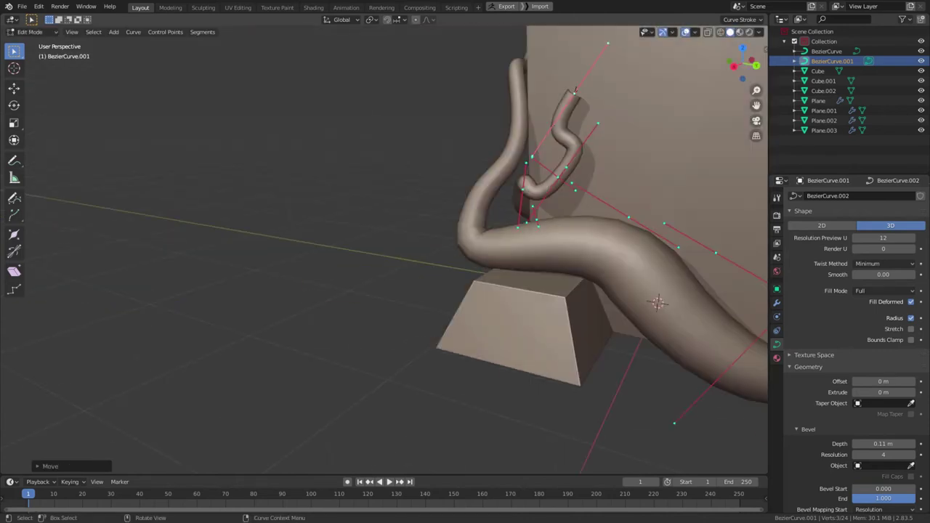
mouse_move(658, 303)
middle_down()
mouse_move(466, 313)
mouse_move(494, 319)
mouse_move(442, 339)
mouse_move(495, 291)
middle_up()
Extrude the second root further up the pillar's face and review the result
key(r)
right_click(466, 312)
key(e)
click(442, 339)
key(r)
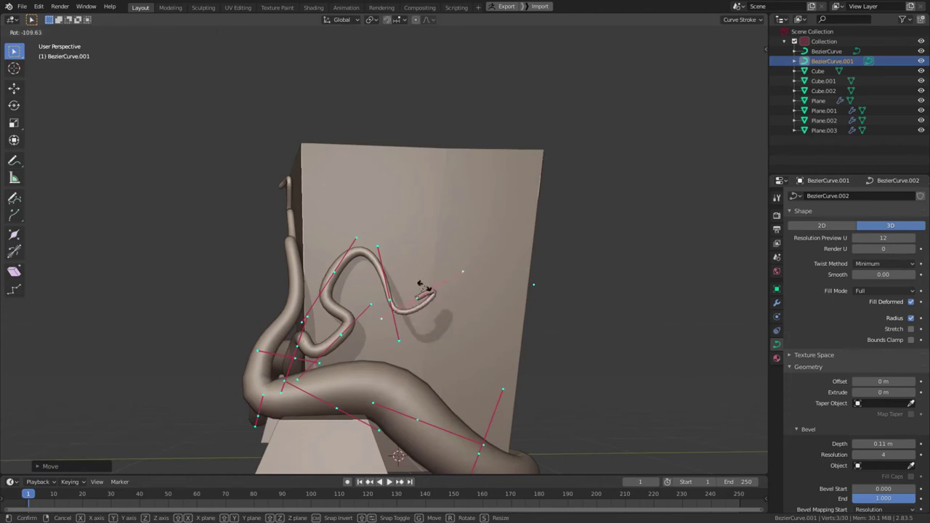
middle_drag(495, 292, 407, 298)
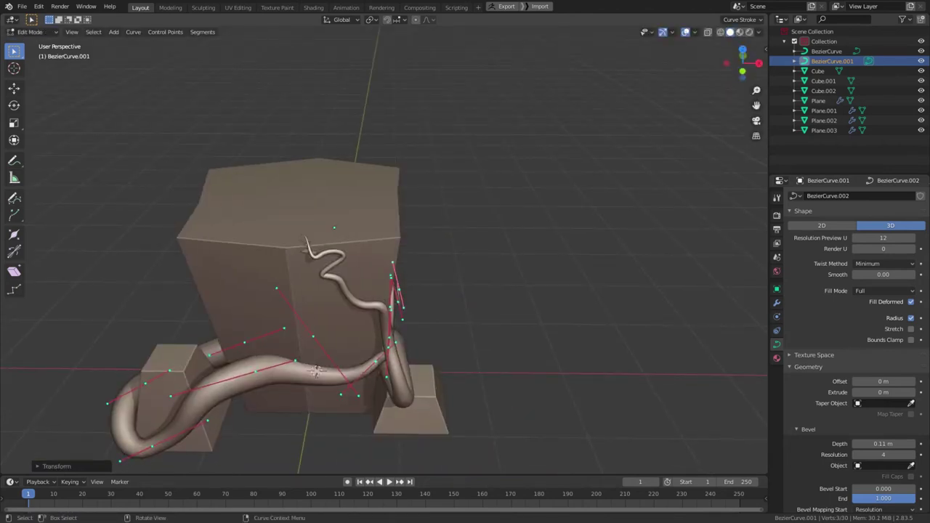
scroll(313, 305, down, 3)
mouse_move(313, 305)
middle_down()
mouse_move(313, 240)
mouse_move(313, 306)
mouse_move(436, 240)
mouse_move(364, 218)
mouse_move(407, 239)
mouse_move(407, 262)
mouse_move(378, 298)
mouse_move(472, 379)
middle_up()
scroll(313, 291, up, 2)
key(Tab)
scroll(422, 248, down, 2)
scroll(392, 239, up, 5)
scroll(421, 241, up, 4)
scroll(422, 242, down, 4)
Confirm the leaf's placement, then duplicate it and shrink the copy slightly
key(Return)
key(shift+d)
key(Return)
scroll(407, 317, up, 3)
key(s)
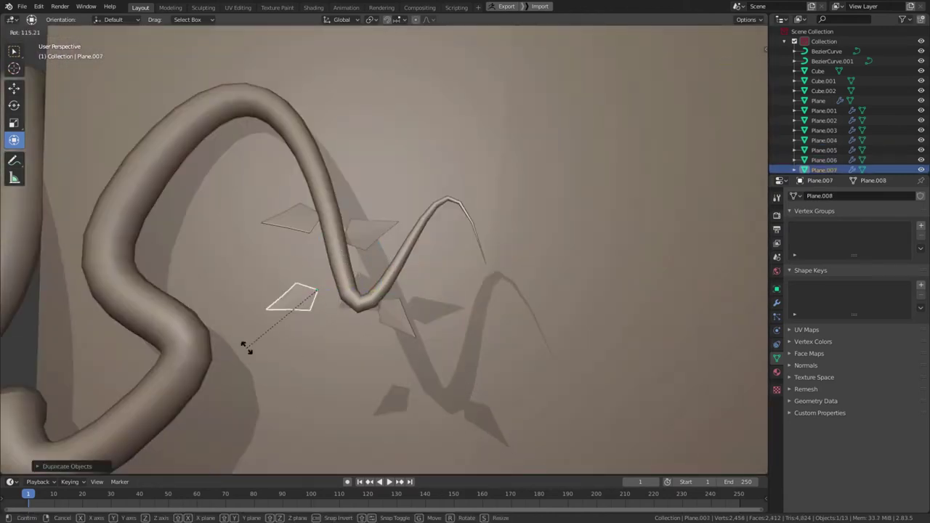
key(Return)
Place further leaf copies, Plane.008 and Plane.009, along the thin root beside its tip
middle_drag(322, 291, 307, 287)
key(shift+d)
key(Return)
middle_drag(395, 245, 372, 206)
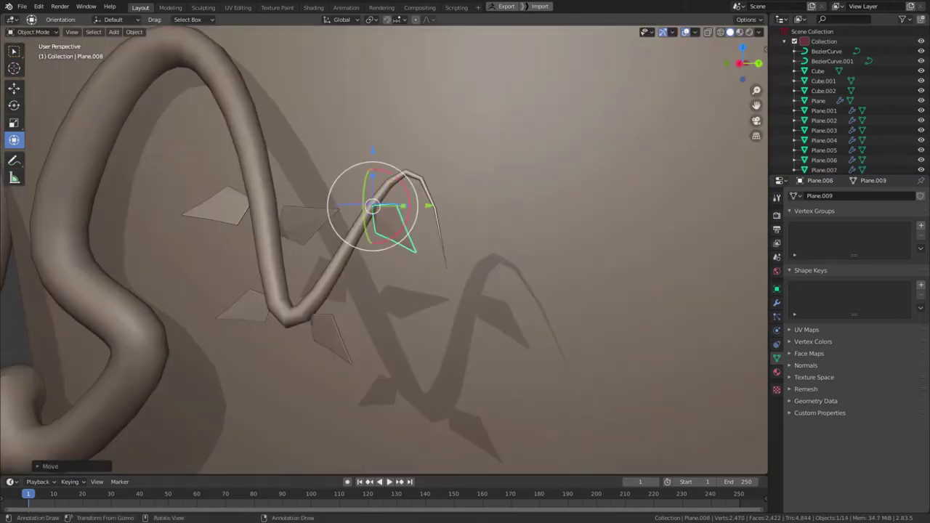
key(Return)
scroll(415, 384, down, 5)
mouse_move(415, 385)
middle_down()
mouse_move(436, 349)
mouse_move(465, 334)
middle_up()
Bevel a top corner vertex of the pillar cube Cube.001 in Edit Mode
key(KP_3)
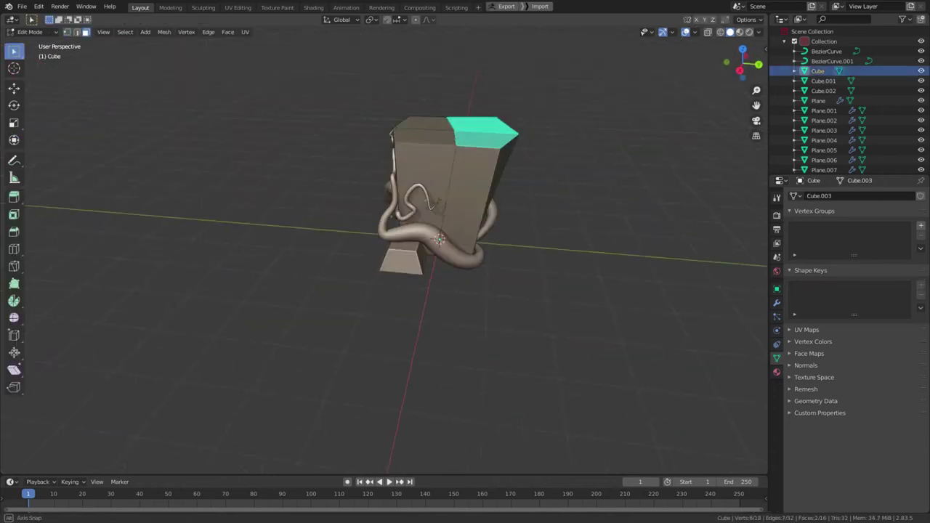
mouse_move(436, 291)
middle_down()
mouse_move(465, 276)
mouse_move(363, 331)
middle_up()
scroll(436, 291, up, 5)
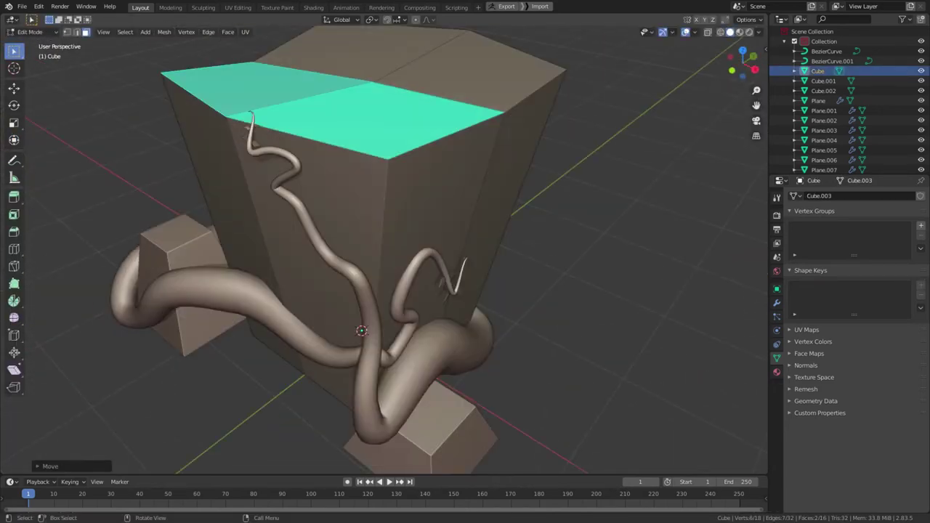
scroll(363, 254, down, 3)
middle_drag(363, 255, 327, 218)
key(1)
click(324, 172)
key(shift+space)
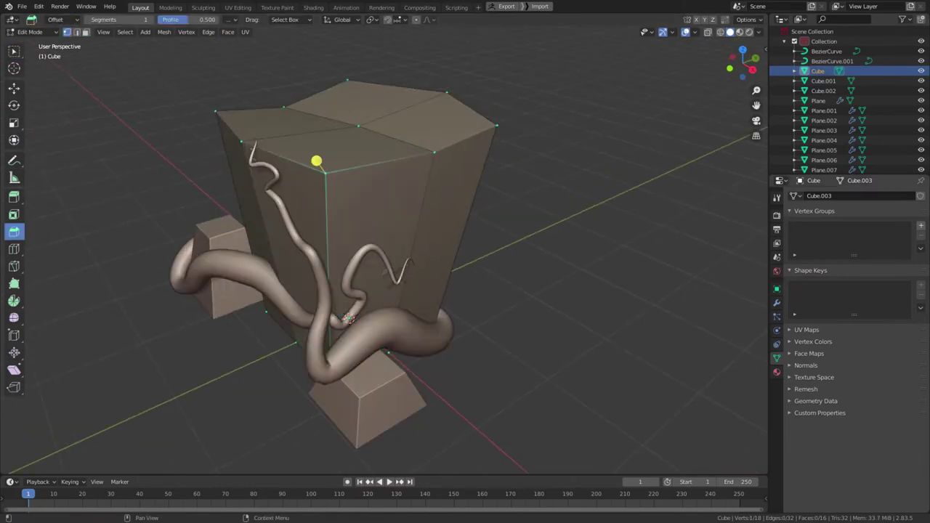
drag(316, 161, 320, 164)
mouse_move(320, 165)
middle_down()
mouse_move(175, 83)
mouse_move(218, 276)
mouse_move(262, 218)
middle_up()
scroll(364, 254, down, 3)
key(ctrl+Tab)
click(269, 249)
Leave Edit Mode and convert the root BezierCurve into a mesh
scroll(392, 254, up, 3)
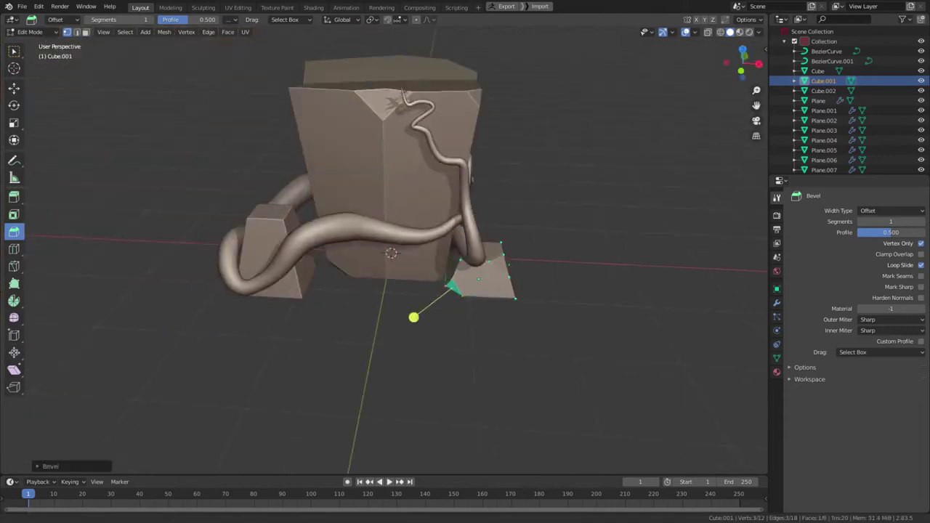
click(823, 91)
mouse_move(392, 254)
middle_down()
mouse_move(223, 187)
mouse_move(301, 253)
middle_up()
key(Tab)
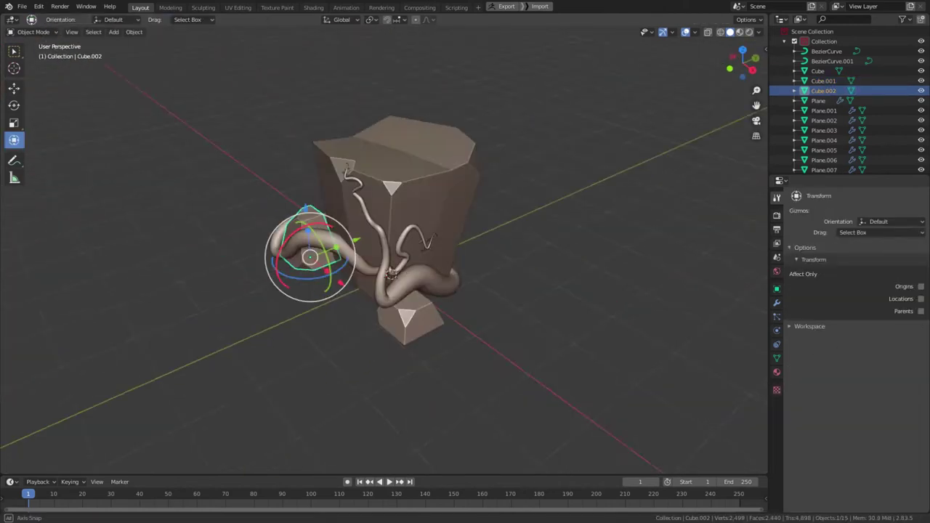
scroll(301, 253, down, 3)
scroll(327, 218, up, 4)
click(338, 218)
right_click(298, 252)
click(304, 302)
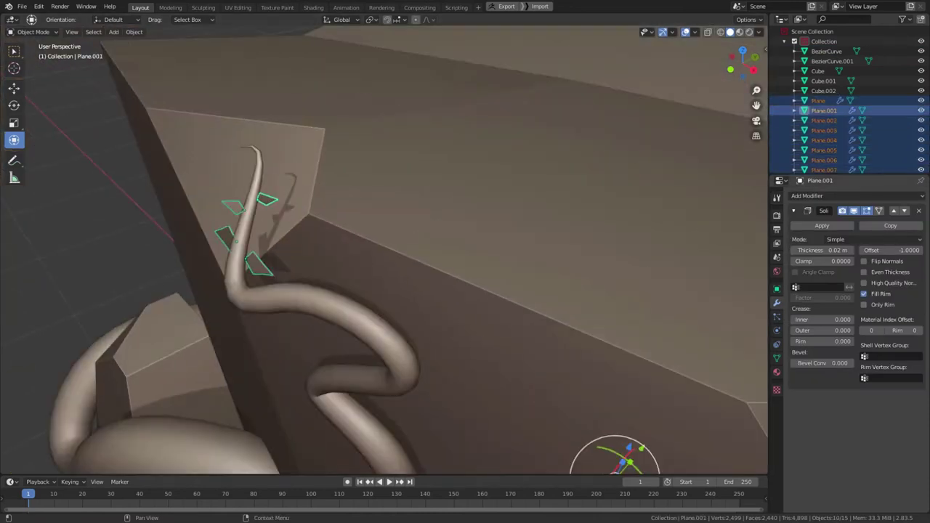
Step through the leaf planes, framing each up to Plane.009, then view the whole scene
click(818, 70)
click(824, 120)
click(818, 100)
key(Down)
key(KP_Decimal)
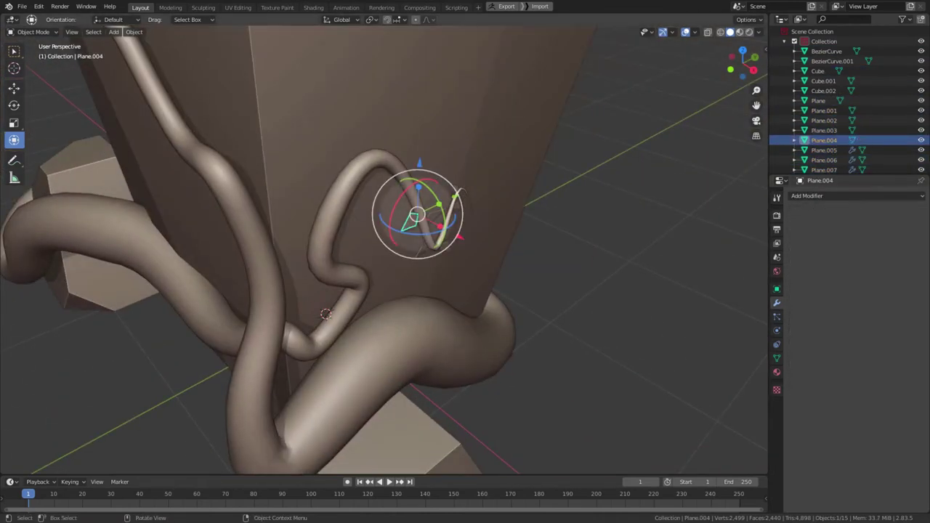
key(Down)
key(KP_Decimal)
key(Home)
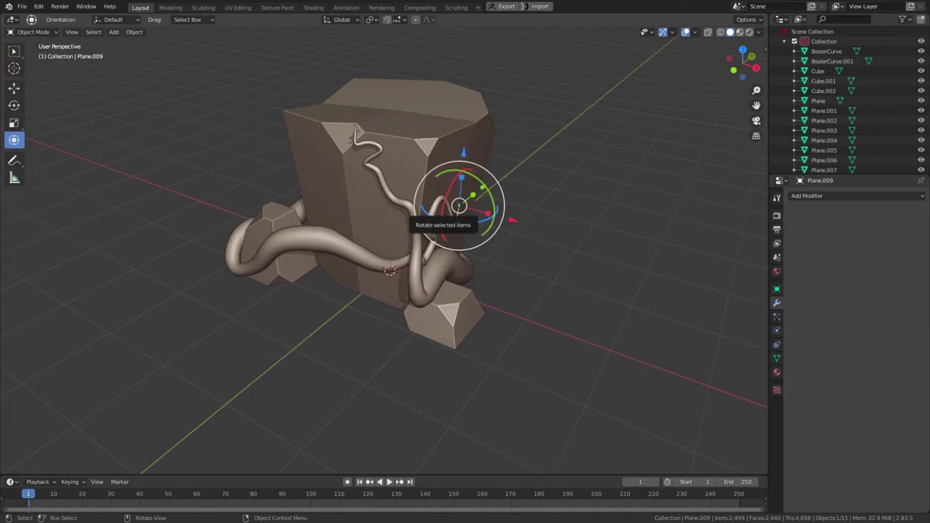
scroll(384, 218, down, 3)
Send all scene objects to ZBrush through GoB and delete the unwanted subtool
key(a)
click(506, 6)
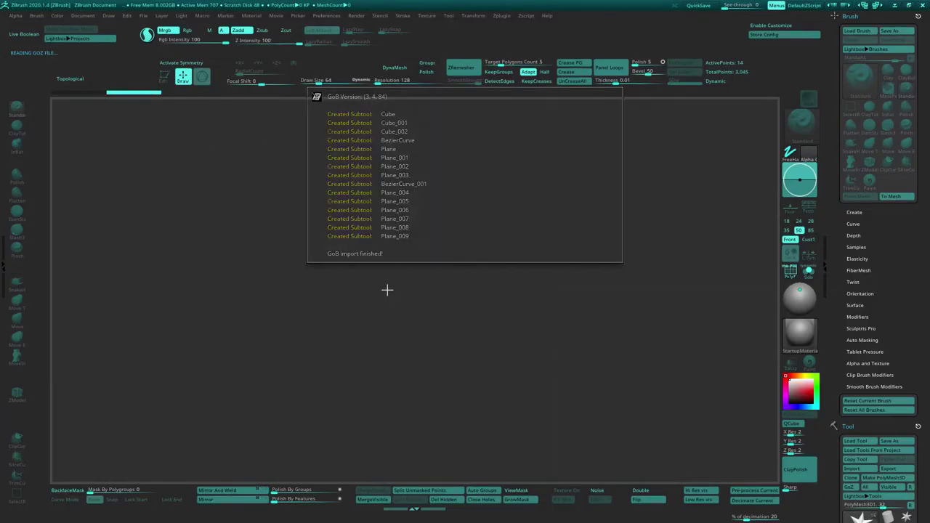
click(851, 16)
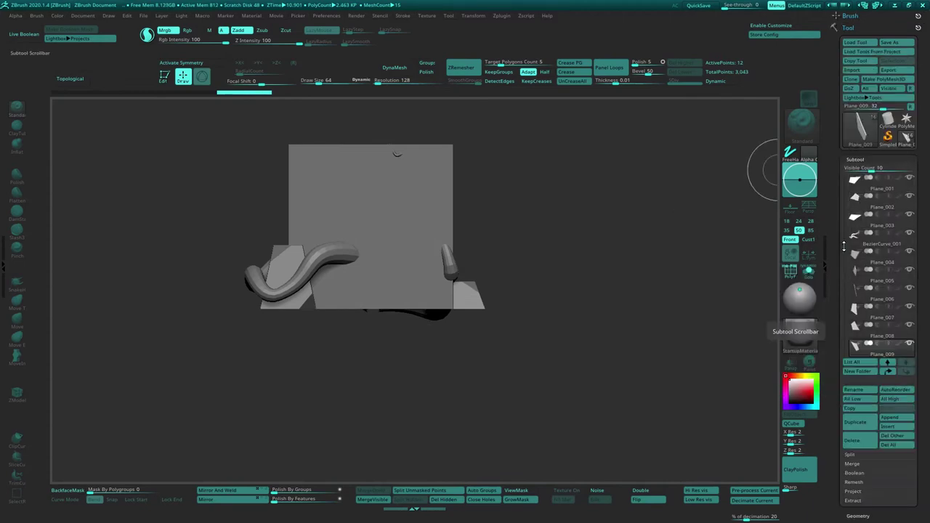
click(860, 436)
click(768, 457)
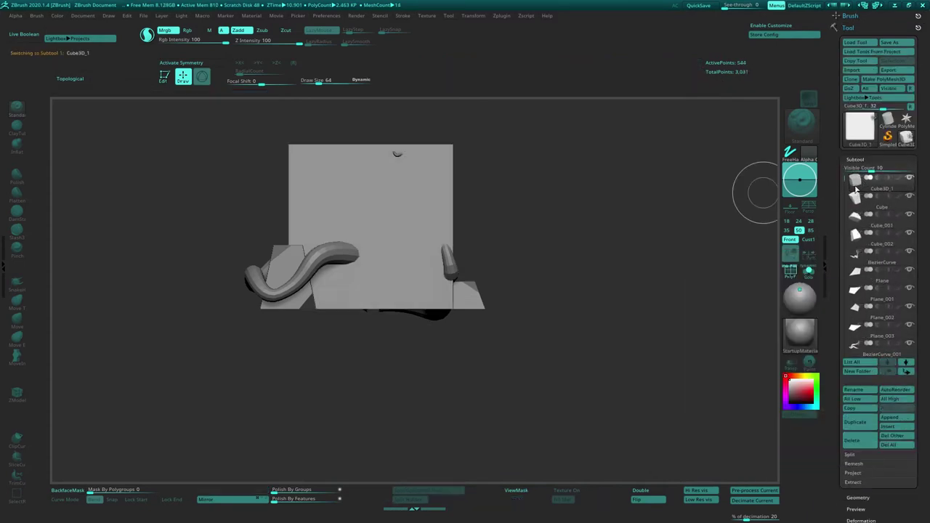
Make the BezierCurve root the active subtool and remesh it with DynaMesh
key(t)
mouse_move(473, 390)
mouse_down()
mouse_move(179, 233)
mouse_move(224, 247)
mouse_move(401, 391)
mouse_move(450, 332)
mouse_up()
alt+click(417, 336)
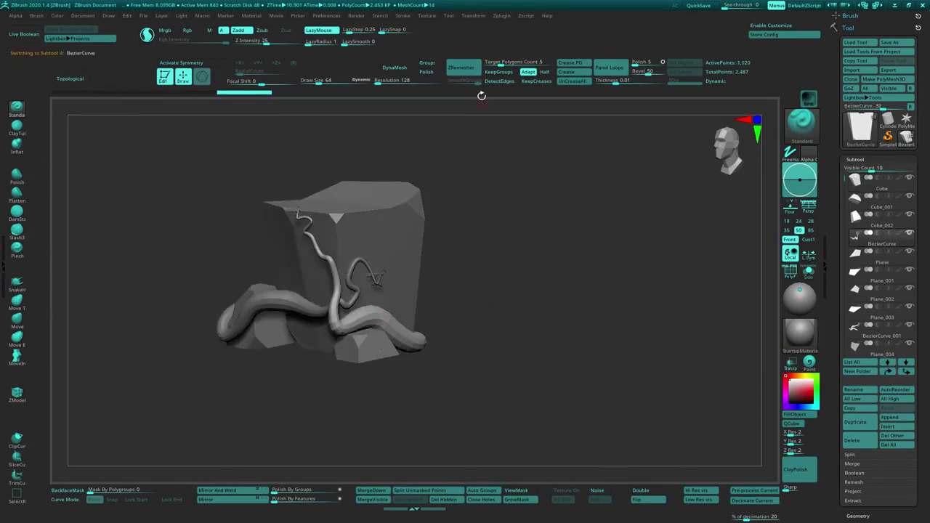
click(858, 516)
click(856, 136)
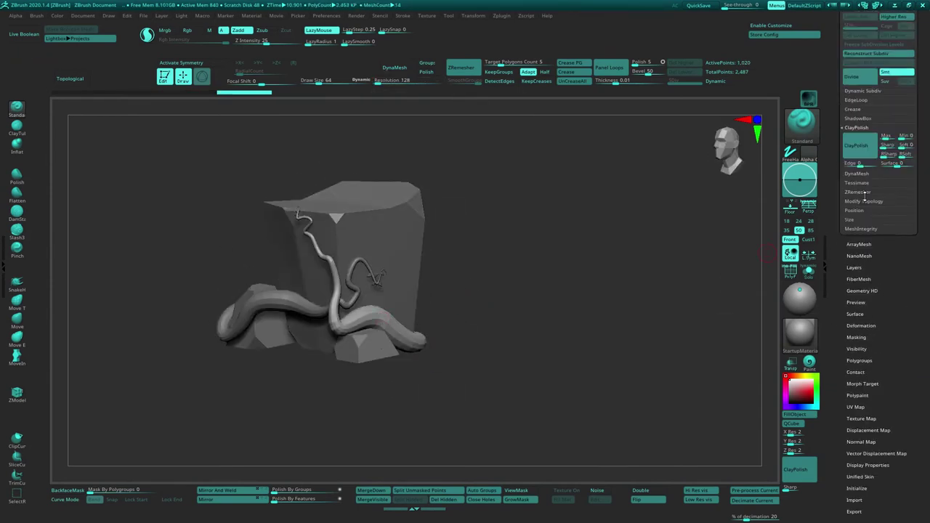
click(856, 150)
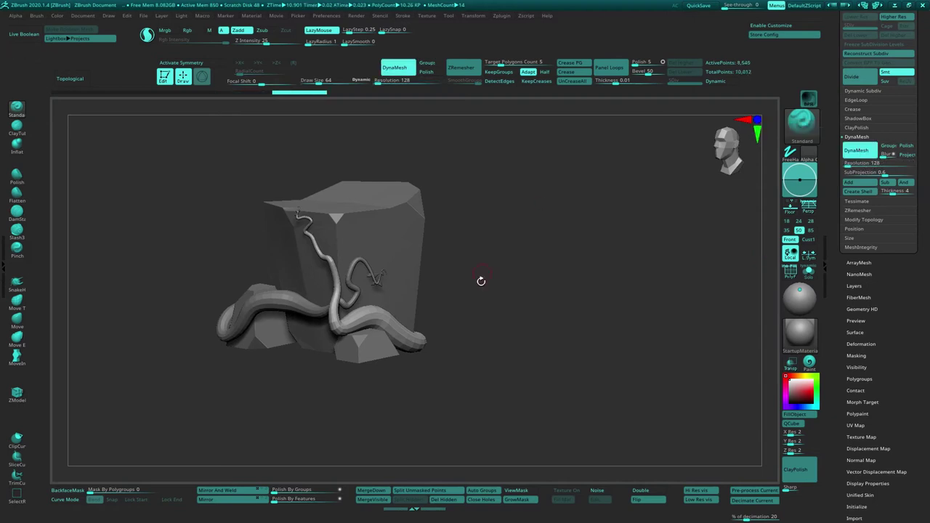
Solo the root and remesh it at DynaMesh resolution 256
drag(482, 277, 427, 314)
key(shift)
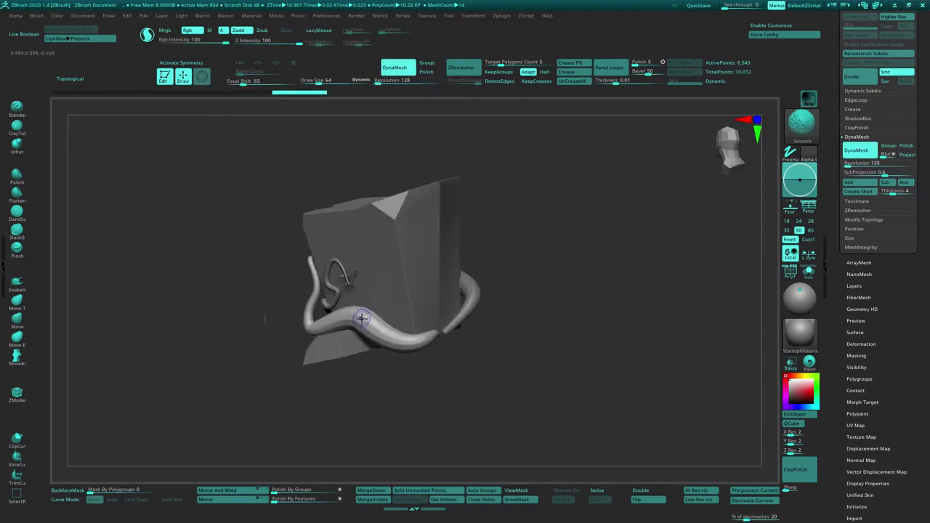
drag(405, 343, 351, 322)
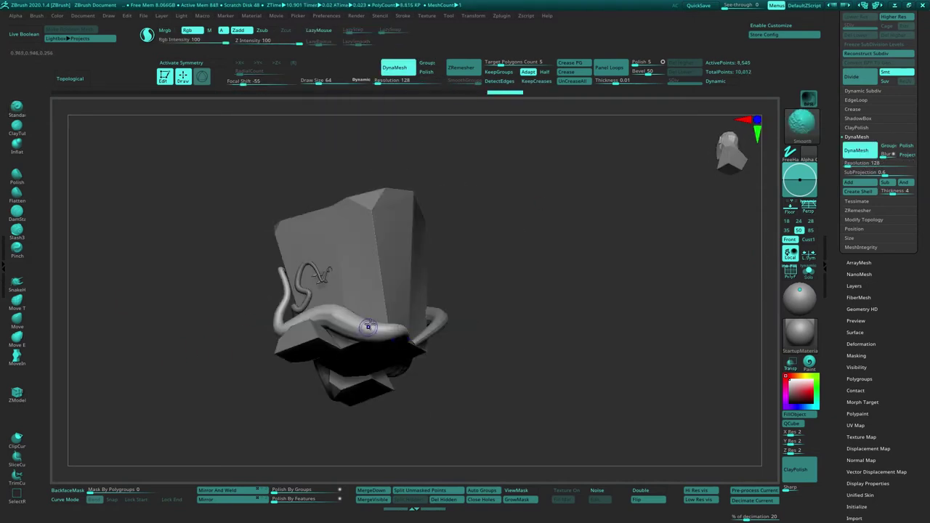
mouse_move(351, 322)
mouse_down()
mouse_move(314, 404)
mouse_move(330, 296)
mouse_move(347, 294)
mouse_up()
drag(394, 215, 341, 240)
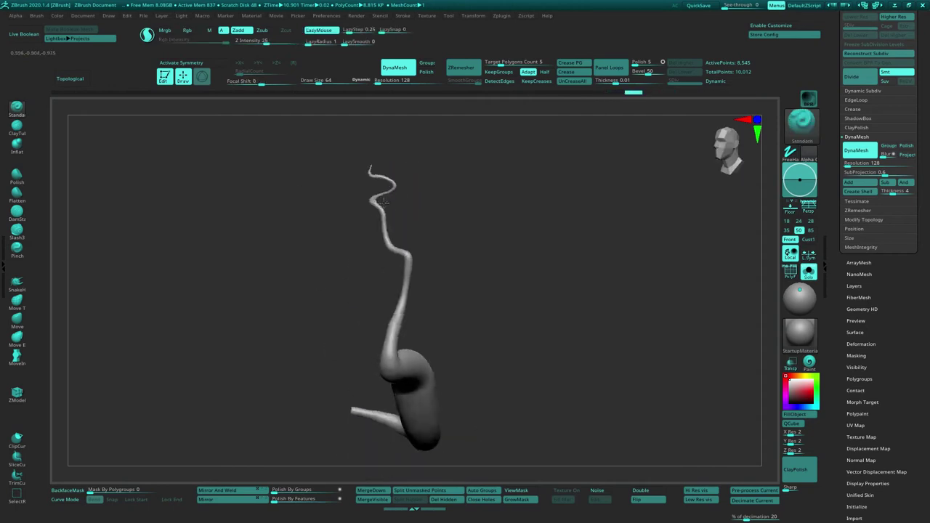
drag(392, 80, 411, 80)
click(395, 67)
drag(267, 237, 372, 279)
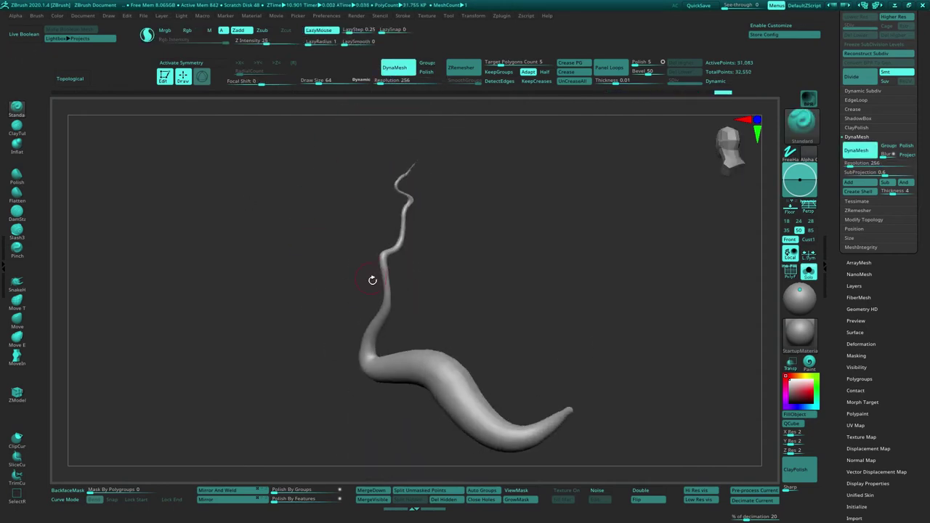
Select the Inflate brush and turn the root to face front
key(b)
key(i)
key(n)
drag(399, 191, 417, 197)
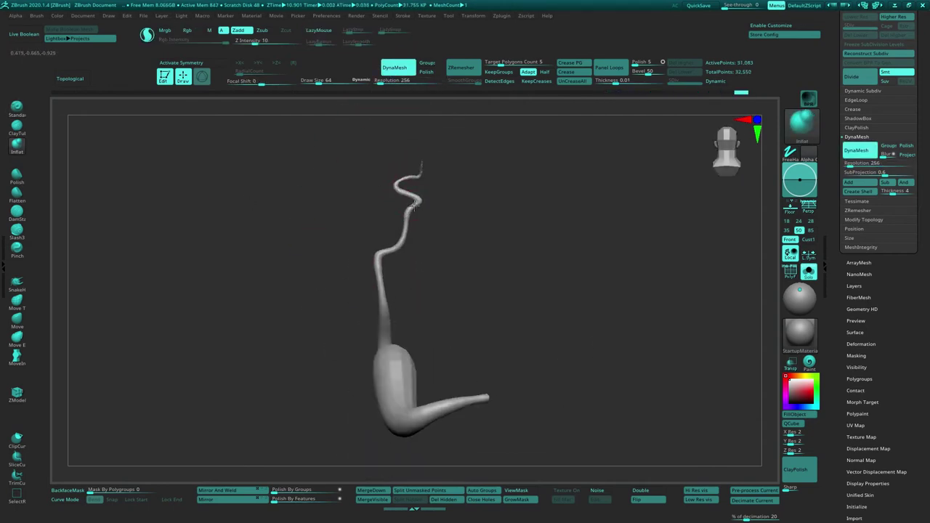
Make BezierCurve_001 active, solo it, and DynaMesh the thick root
mouse_move(381, 252)
mouse_down()
mouse_move(409, 224)
mouse_move(390, 171)
mouse_up()
mouse_move(227, 223)
mouse_down()
mouse_move(374, 242)
mouse_move(322, 308)
mouse_move(322, 255)
mouse_move(473, 429)
mouse_up()
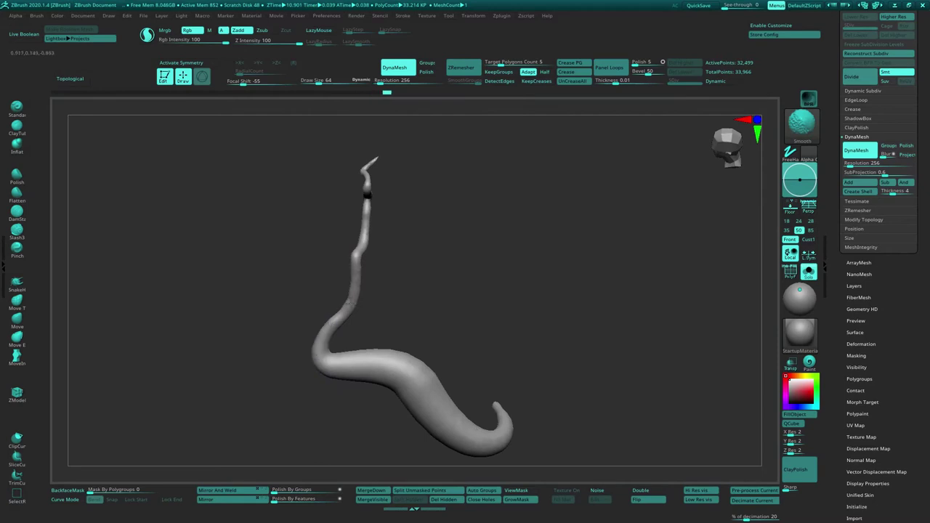
drag(350, 304, 378, 307)
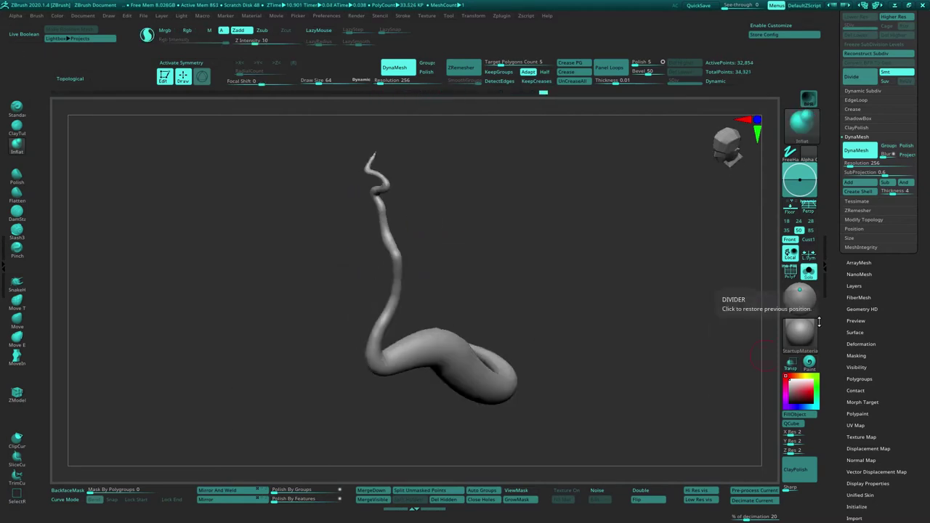
drag(436, 276, 372, 283)
alt+click(372, 284)
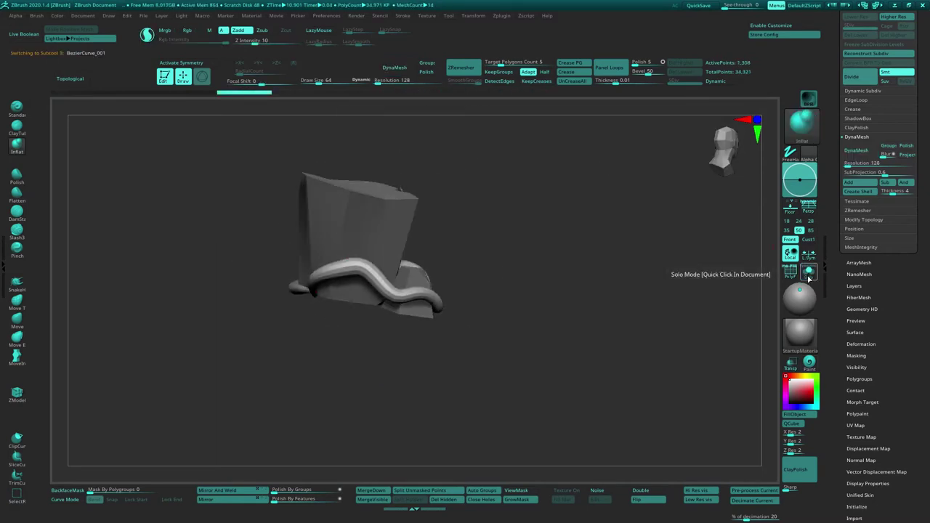
click(809, 271)
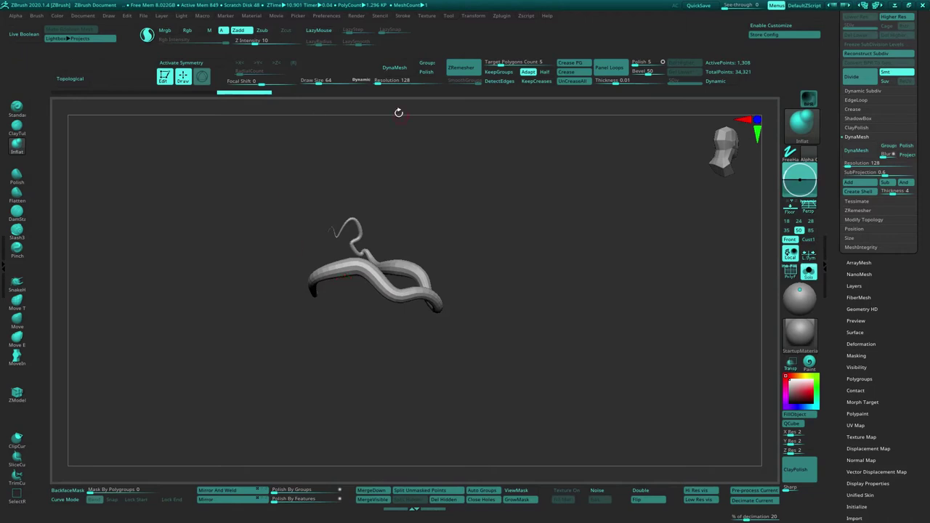
click(394, 67)
Orbit around the remeshed thick root to inspect it from several sides
mouse_move(335, 218)
mouse_down()
mouse_move(349, 299)
mouse_move(389, 267)
mouse_move(271, 206)
mouse_move(262, 190)
mouse_move(336, 218)
mouse_up()
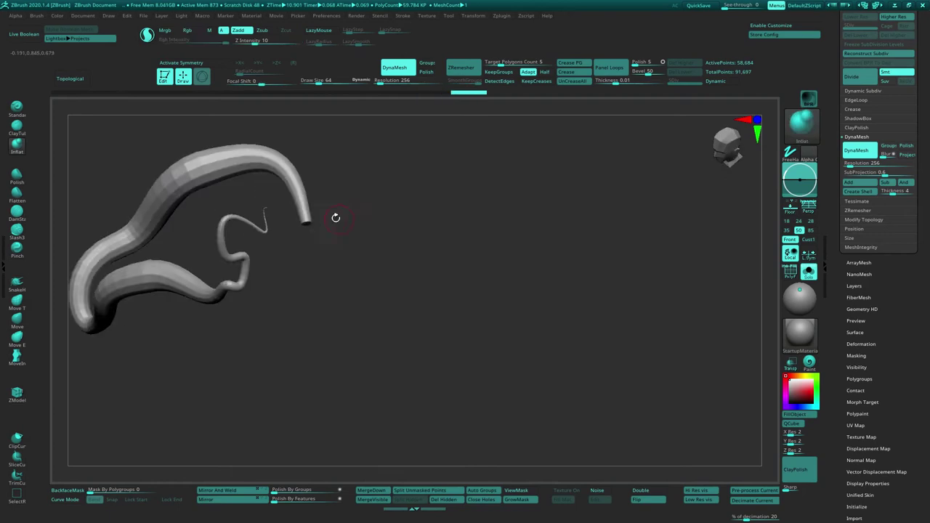
mouse_move(174, 172)
mouse_down()
mouse_move(319, 157)
mouse_move(349, 172)
mouse_up()
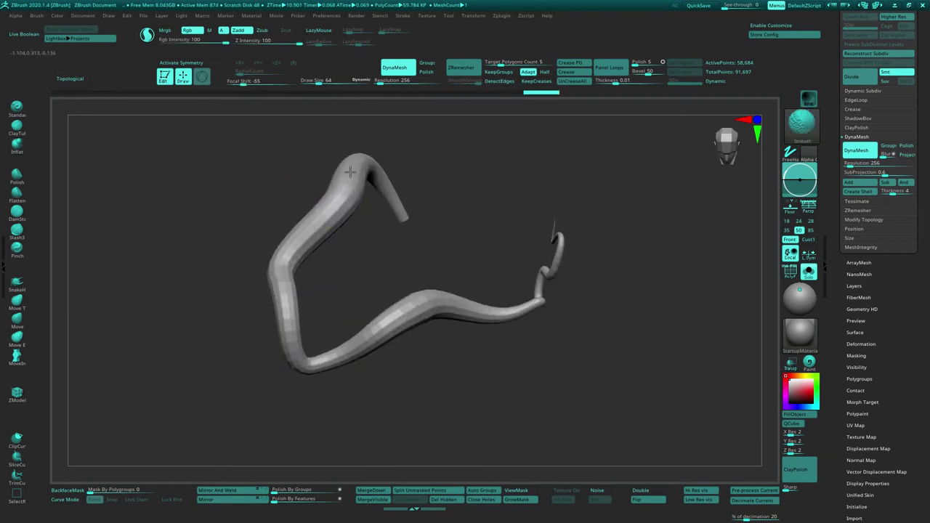
mouse_move(322, 207)
mouse_down()
mouse_move(297, 174)
mouse_move(341, 201)
mouse_move(396, 200)
mouse_move(341, 218)
mouse_up()
drag(314, 263, 288, 179)
mouse_move(384, 265)
mouse_down()
mouse_move(392, 271)
mouse_move(382, 235)
mouse_move(369, 233)
mouse_up()
drag(375, 280, 391, 293)
drag(351, 346, 340, 272)
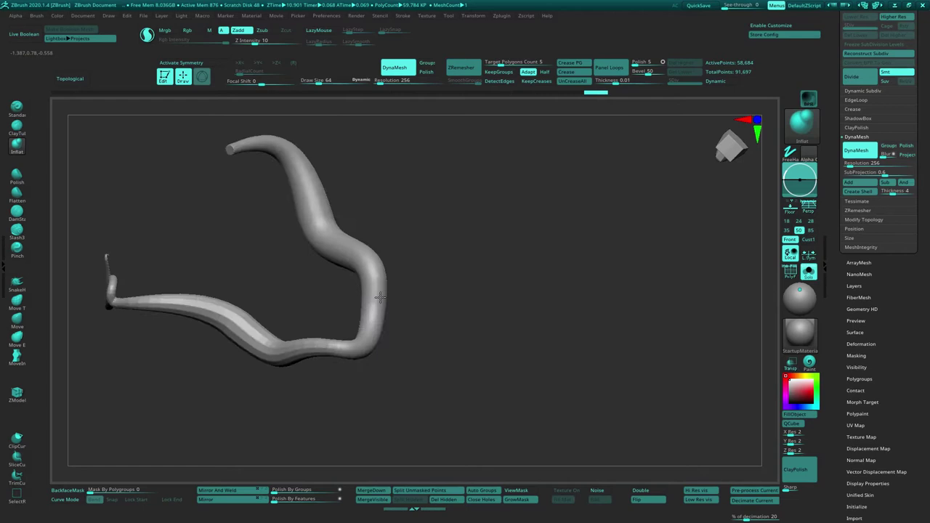
mouse_move(355, 336)
mouse_down()
mouse_move(336, 307)
mouse_move(306, 364)
mouse_move(301, 324)
mouse_move(346, 234)
mouse_move(379, 304)
mouse_up()
Switch to the Inflate brush and view the thick root from below
key(b)
key(i)
key(n)
drag(433, 266, 288, 270)
mouse_move(206, 256)
mouse_down()
mouse_move(380, 286)
mouse_move(254, 272)
mouse_move(290, 251)
mouse_move(289, 302)
mouse_move(284, 275)
mouse_move(312, 253)
mouse_move(311, 190)
mouse_move(318, 270)
mouse_up()
mouse_move(313, 206)
mouse_down()
mouse_move(272, 281)
mouse_move(317, 262)
mouse_move(340, 201)
mouse_move(373, 204)
mouse_move(381, 234)
mouse_move(303, 271)
mouse_move(305, 311)
mouse_move(627, 242)
mouse_up()
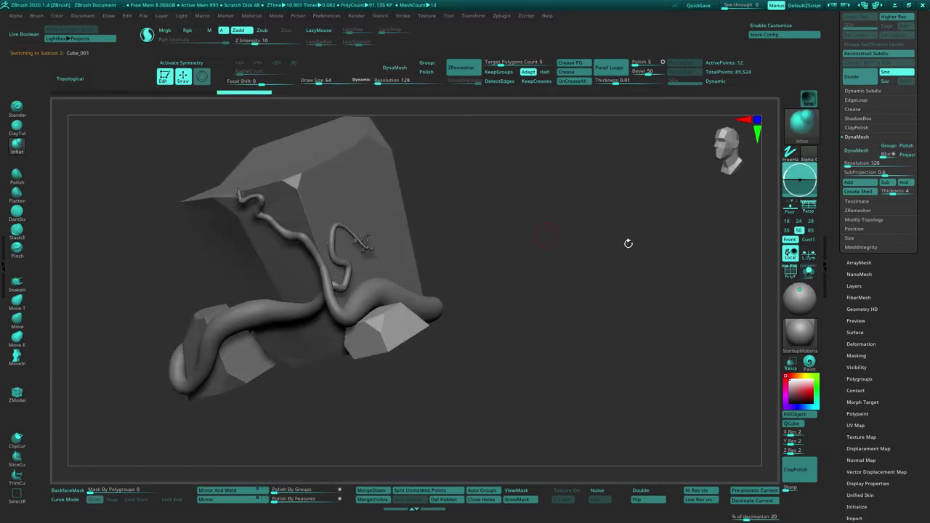
Load the Orb_Cracks brush at size 36 and orbit around the rock block
key(comma)
click(155, 104)
double_click(128, 243)
mouse_move(128, 243)
mouse_down()
mouse_move(311, 332)
mouse_move(324, 254)
mouse_move(306, 287)
mouse_up()
key(s)
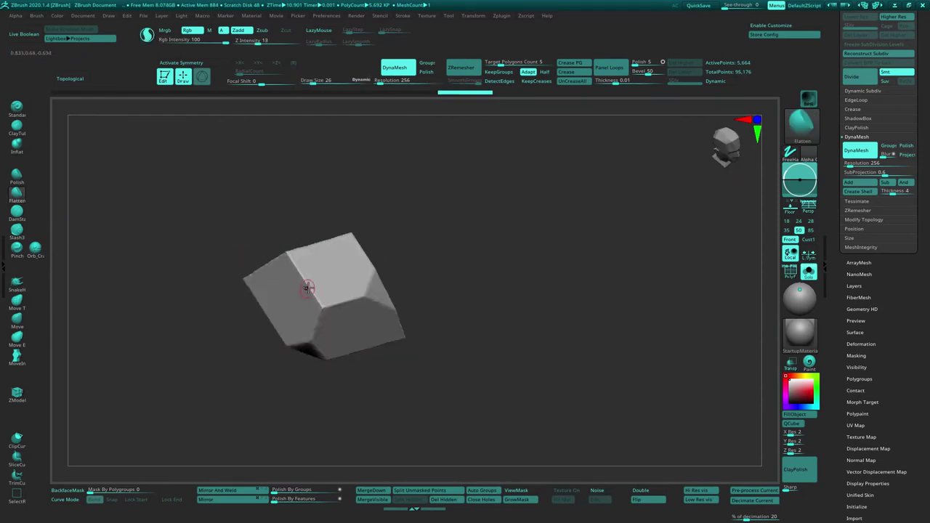
mouse_move(299, 269)
right_down()
mouse_move(299, 348)
mouse_move(299, 295)
mouse_move(290, 318)
mouse_move(292, 285)
mouse_move(266, 252)
mouse_move(174, 255)
mouse_move(311, 268)
mouse_move(327, 283)
right_up()
mouse_move(266, 270)
right_down()
mouse_move(311, 321)
mouse_move(244, 298)
mouse_move(425, 264)
mouse_move(374, 296)
right_up()
mouse_move(444, 293)
right_down()
mouse_move(321, 305)
mouse_move(309, 244)
right_up()
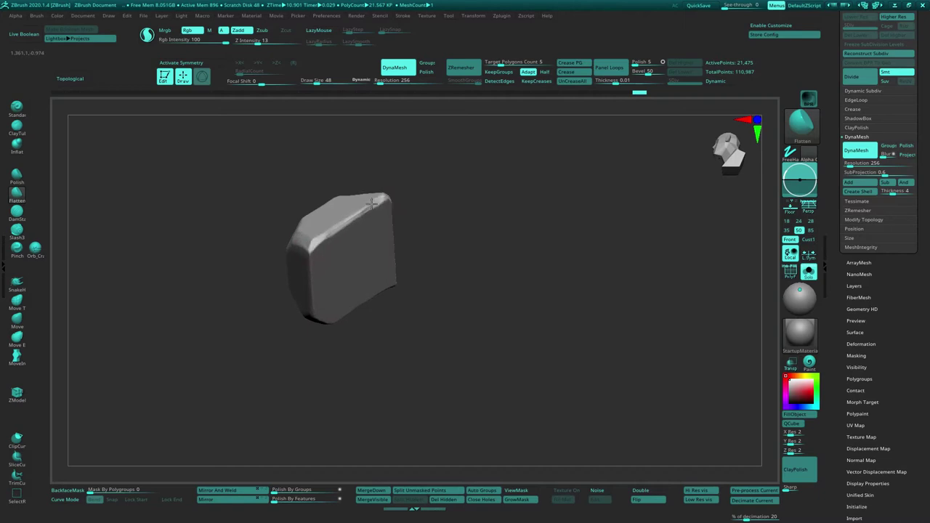
mouse_move(369, 208)
right_down()
mouse_move(338, 270)
mouse_move(381, 278)
right_up()
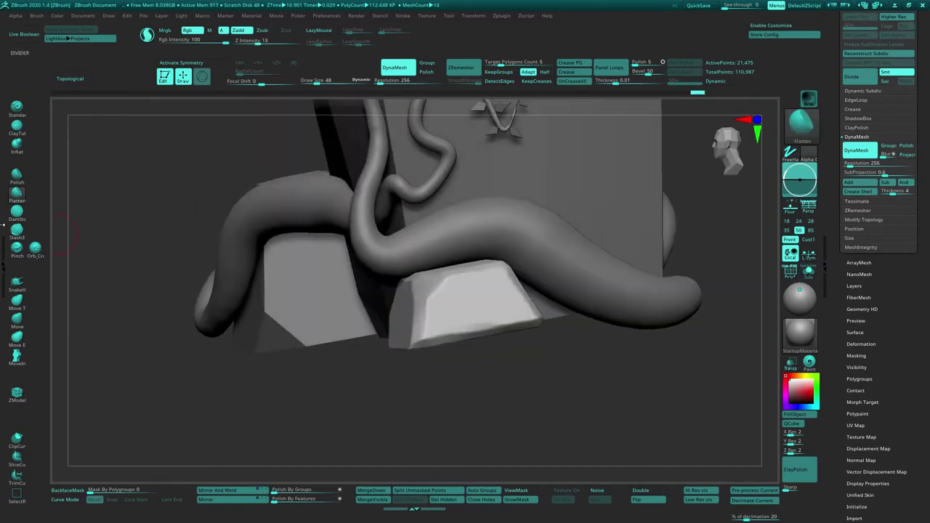
Carve a winding crack across the block's front face with Orb_Cracks at Draw Size 26
mouse_move(449, 296)
right_down()
mouse_move(474, 253)
mouse_move(469, 260)
right_up()
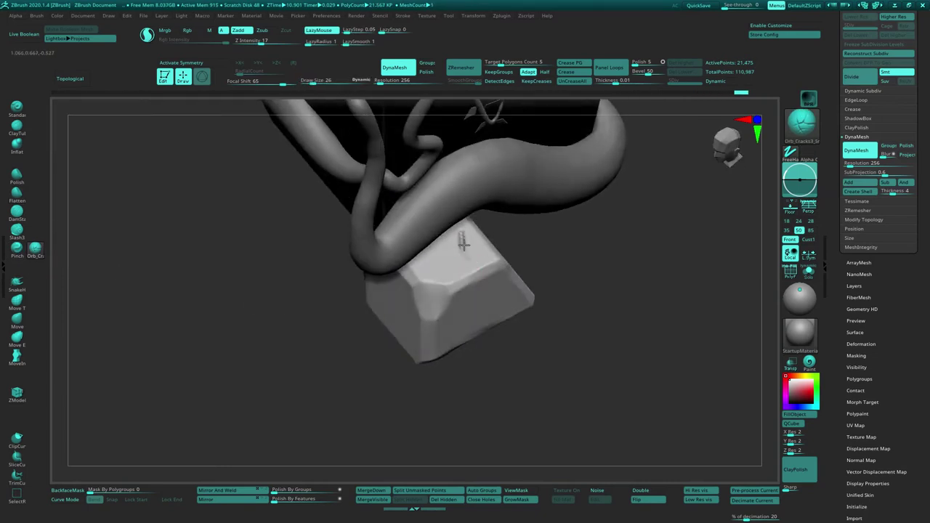
mouse_move(444, 311)
right_down()
mouse_move(426, 267)
mouse_move(437, 274)
right_up()
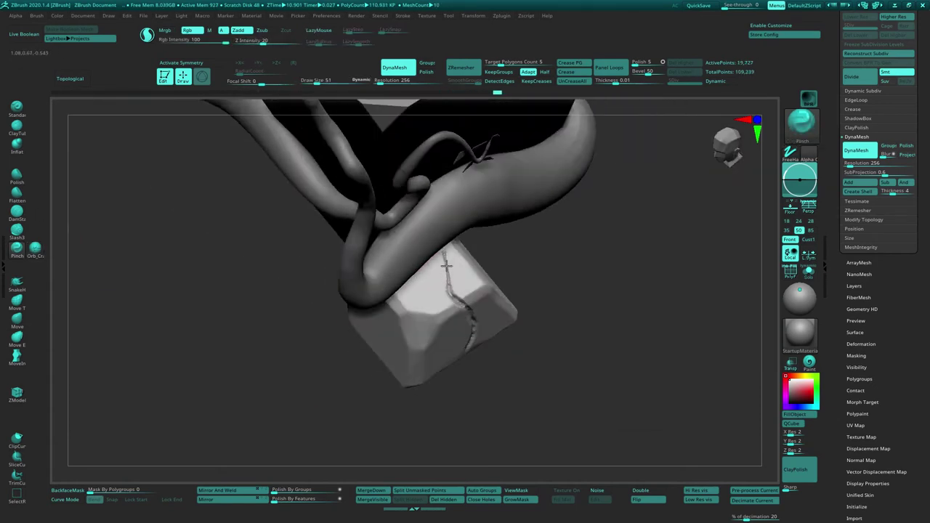
right_drag(447, 266, 473, 320)
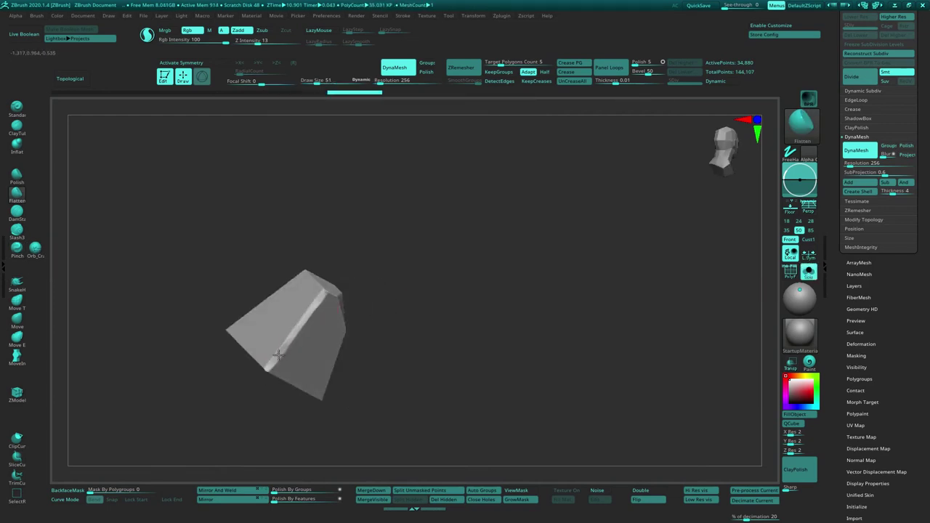
Frame the isolated wedge block and orbit to check its front, side, lower corner and top ridge
drag(278, 354, 184, 346)
drag(227, 314, 228, 289)
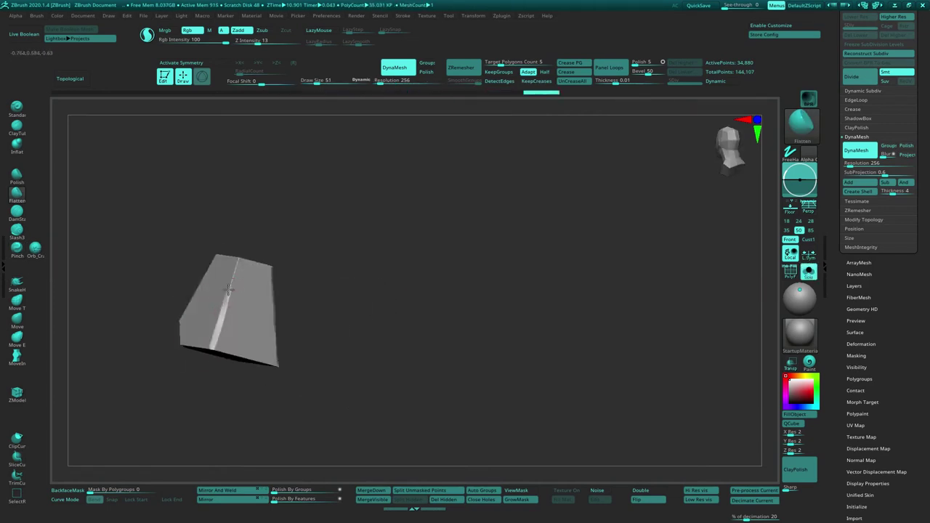
key(f)
mouse_move(383, 276)
mouse_down()
mouse_move(398, 234)
mouse_move(381, 198)
mouse_up()
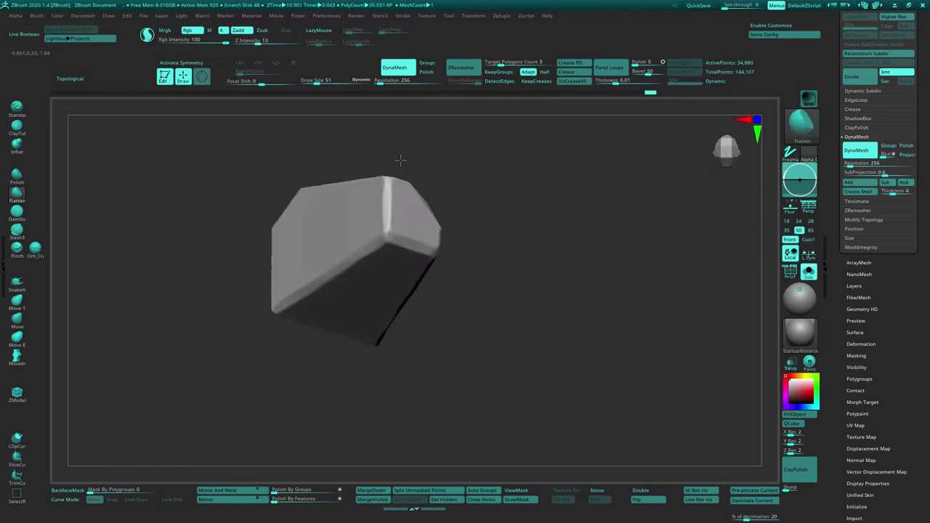
mouse_move(311, 158)
mouse_down()
mouse_move(393, 143)
mouse_move(387, 250)
mouse_move(403, 303)
mouse_move(394, 314)
mouse_up()
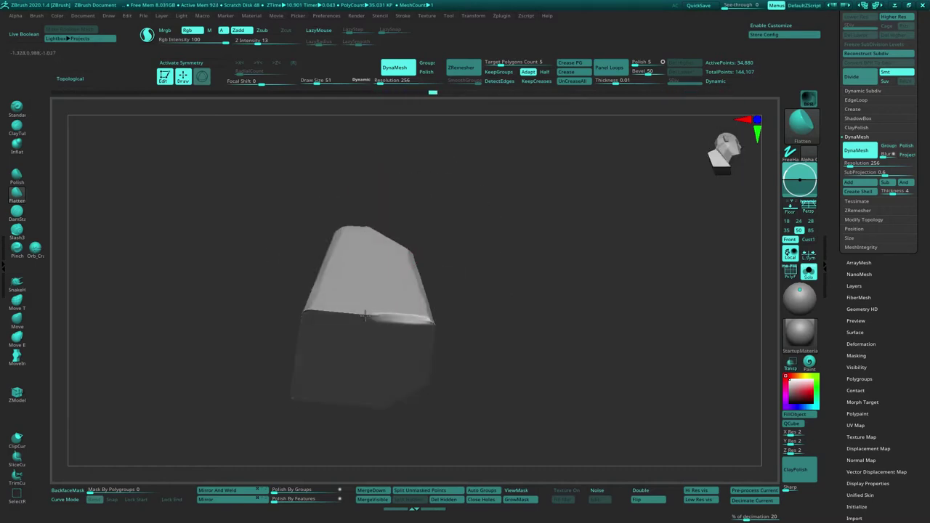
drag(335, 312, 421, 321)
mouse_move(432, 381)
mouse_down()
mouse_move(395, 347)
mouse_move(410, 189)
mouse_up()
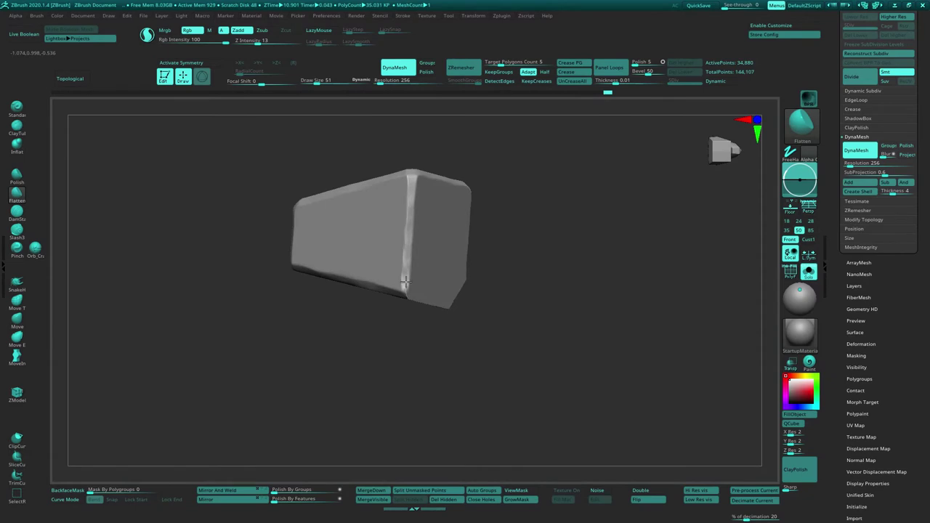
right_drag(397, 256, 402, 281)
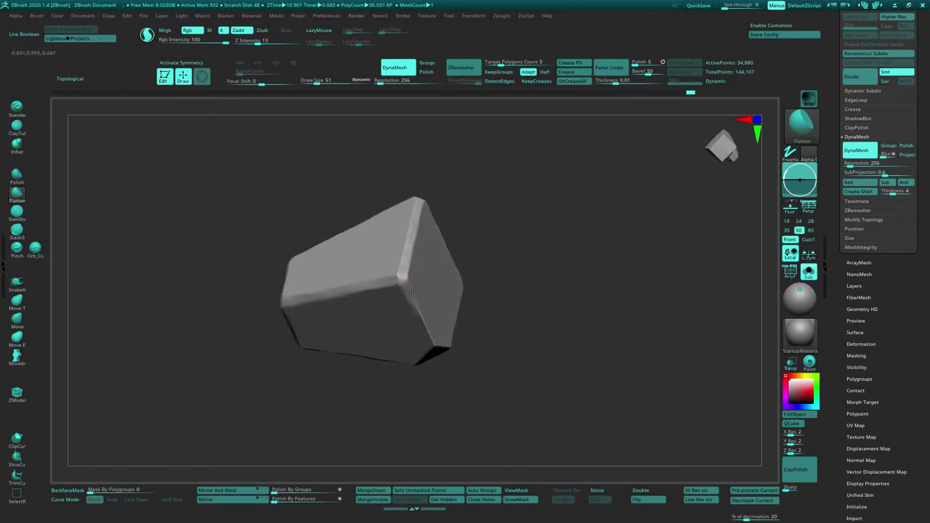
mouse_move(423, 320)
right_down()
mouse_move(410, 241)
mouse_move(433, 291)
mouse_move(356, 151)
right_up()
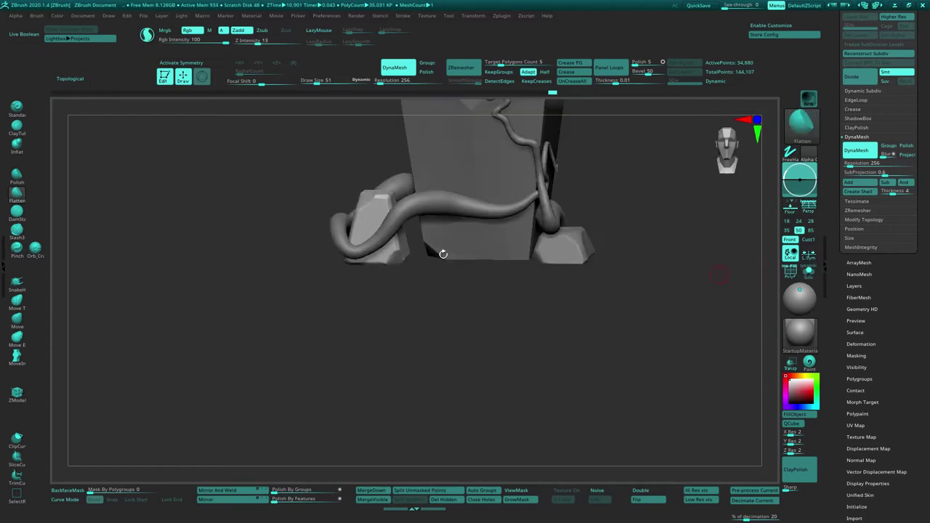
Carve cracks into the left base stone with Orb_Cracks, shrinking the brush for finer lines
key(s)
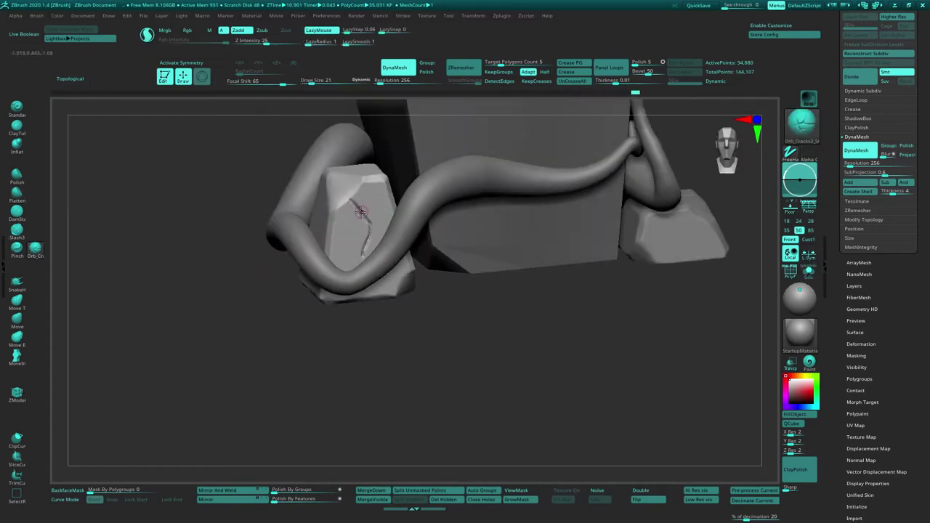
mouse_move(348, 251)
right_down()
mouse_move(342, 160)
mouse_move(372, 238)
right_up()
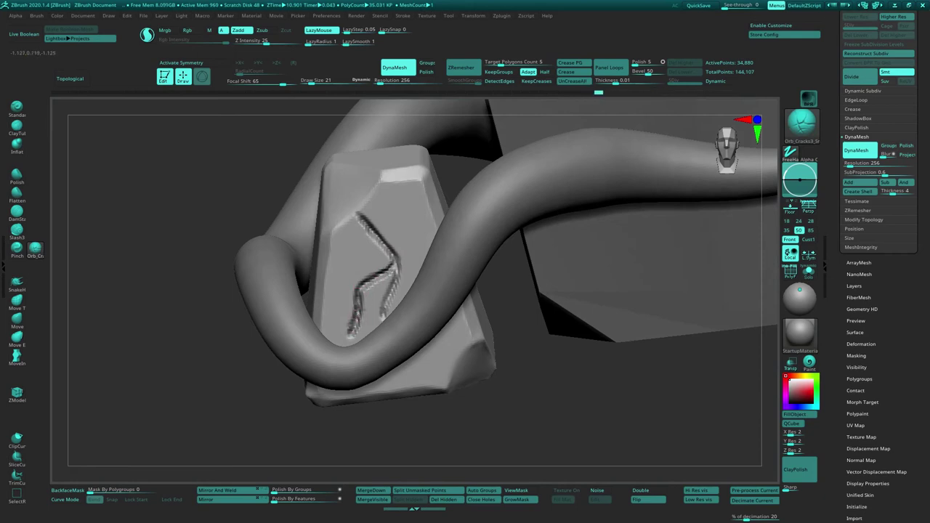
click(14, 249)
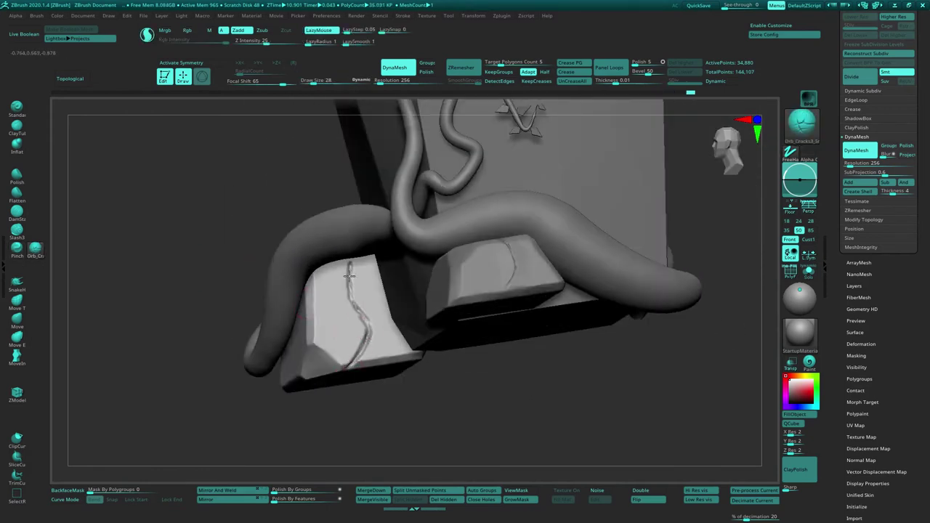
drag(368, 323, 350, 270)
key(bracketleft)
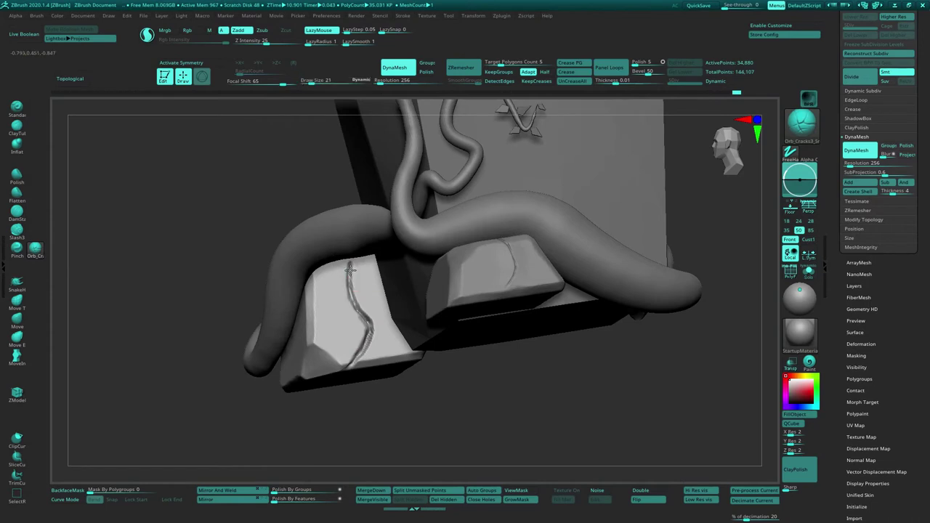
click(16, 248)
key(s)
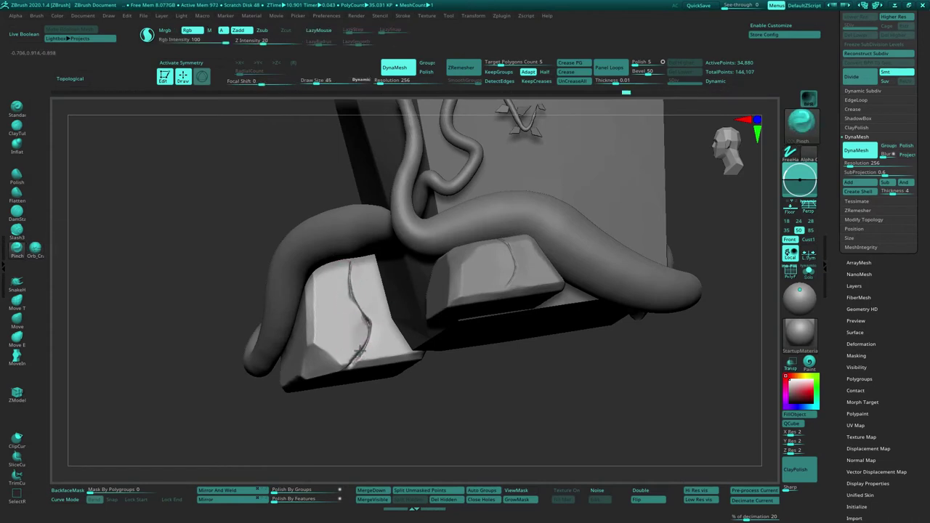
mouse_move(357, 349)
right_down()
mouse_move(290, 260)
mouse_move(362, 284)
mouse_move(511, 197)
mouse_move(320, 252)
mouse_move(80, 231)
right_up()
Select the stone block, set the brush size to 73, and flatten its centre edge top to bottom
alt+click(362, 284)
drag(403, 263, 414, 252)
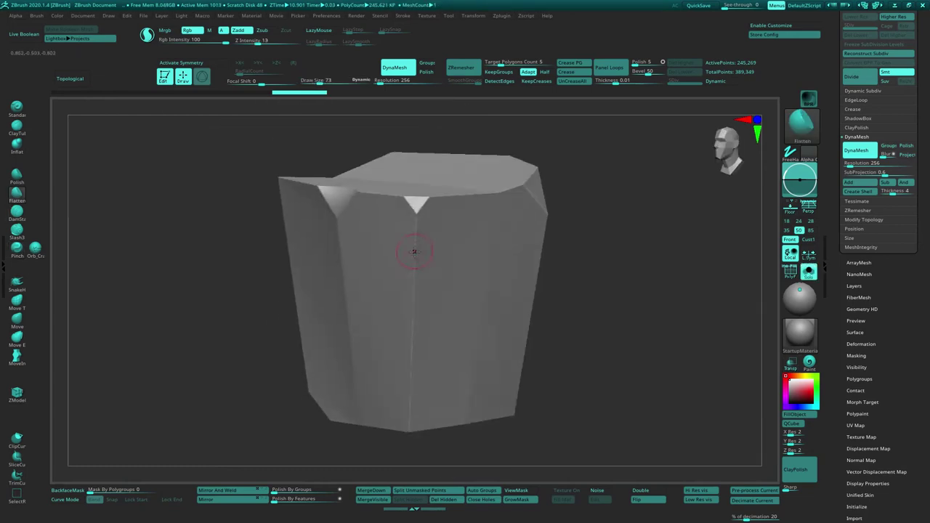
right_drag(415, 231, 368, 361)
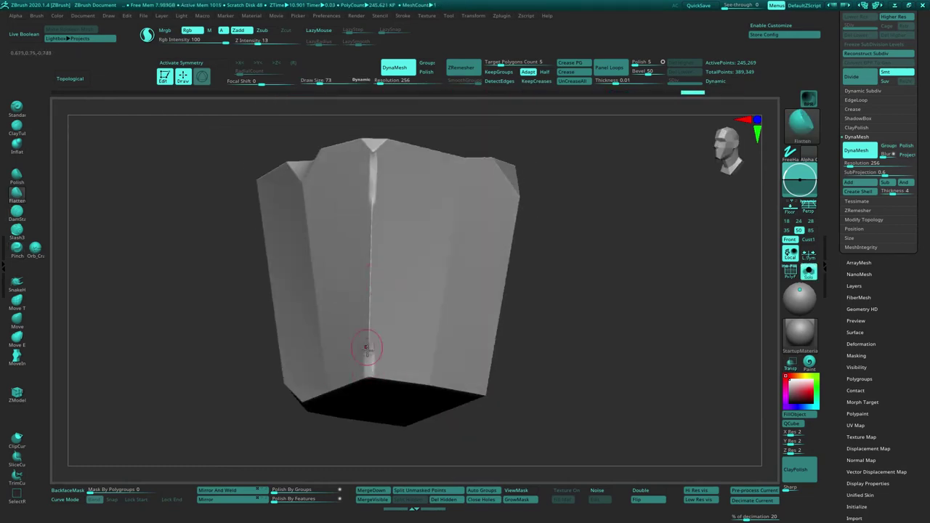
key(ctrl)
drag(372, 173, 369, 271)
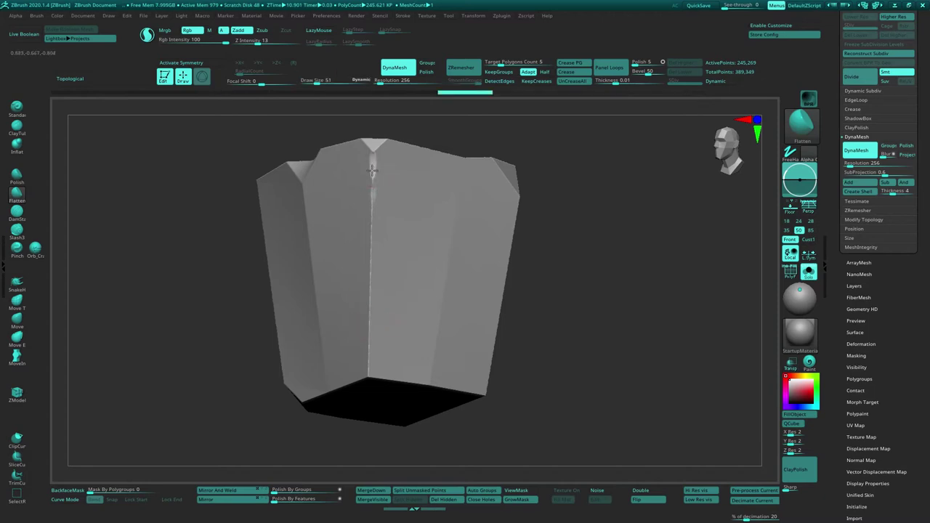
mouse_move(371, 205)
mouse_down()
mouse_move(363, 357)
mouse_move(369, 312)
mouse_up()
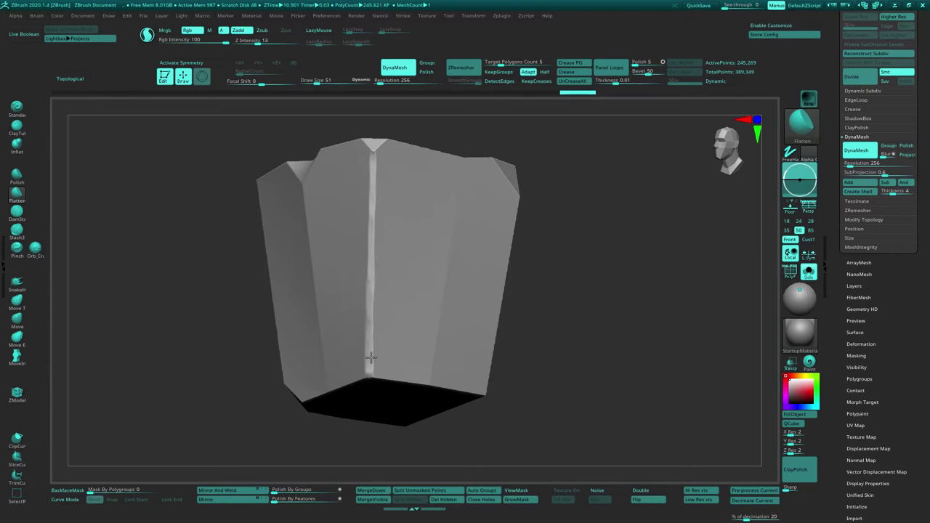
Flatten the block's centre, front and upper front edges into crisp bevels
mouse_move(384, 301)
right_down()
mouse_move(375, 341)
mouse_move(406, 320)
right_up()
drag(406, 320, 411, 321)
mouse_move(422, 333)
right_down()
mouse_move(403, 220)
mouse_move(413, 341)
mouse_move(325, 320)
right_up()
drag(325, 320, 261, 321)
mouse_move(262, 321)
right_down()
mouse_move(370, 319)
mouse_move(397, 255)
right_up()
mouse_move(396, 255)
mouse_down()
mouse_move(393, 235)
mouse_move(409, 311)
mouse_up()
mouse_move(407, 312)
right_down()
mouse_move(395, 218)
mouse_move(308, 245)
right_up()
mouse_move(363, 232)
mouse_down()
mouse_move(305, 244)
mouse_move(376, 229)
mouse_up()
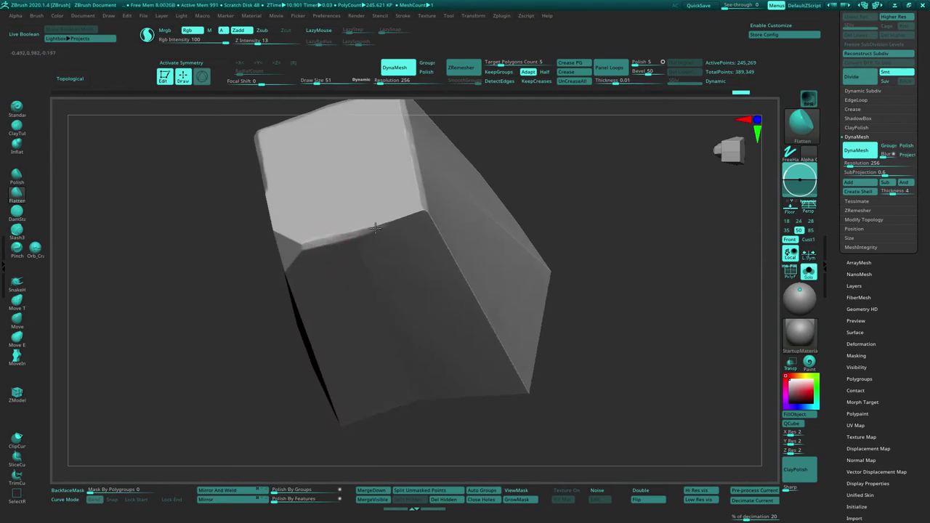
Polish bevels along the block's top edges and smooth the vertical crease near the bottom
mouse_move(426, 210)
right_down()
mouse_move(347, 178)
mouse_move(299, 189)
mouse_move(312, 197)
right_up()
mouse_move(355, 244)
right_down()
mouse_move(486, 245)
mouse_move(411, 213)
mouse_move(316, 308)
mouse_move(403, 179)
right_up()
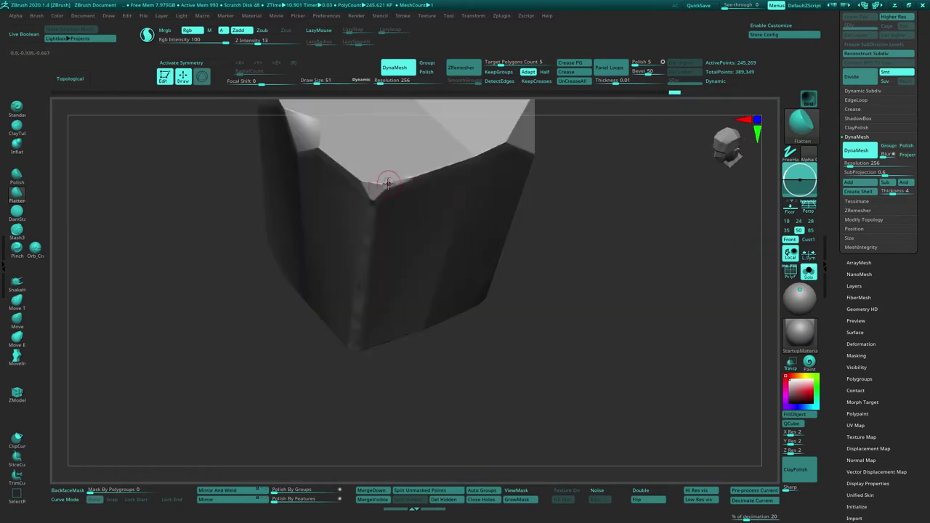
right_drag(474, 154, 349, 164)
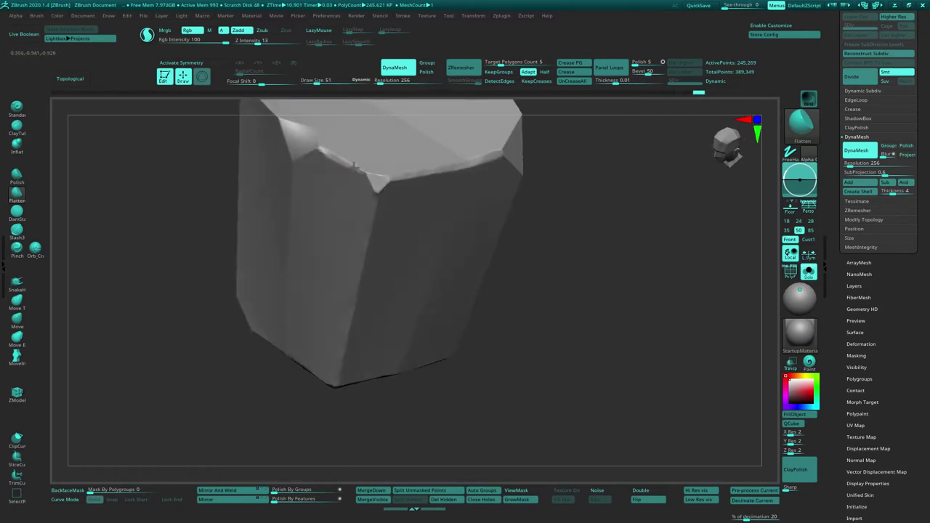
right_drag(257, 104, 330, 193)
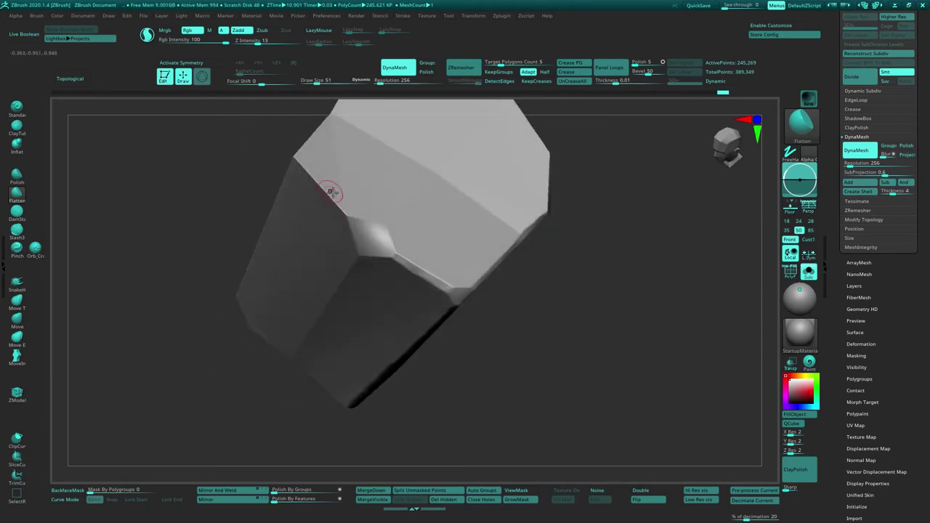
mouse_move(306, 171)
mouse_down()
mouse_move(301, 160)
mouse_move(358, 220)
mouse_up()
mouse_move(354, 252)
right_down()
mouse_move(298, 237)
mouse_move(329, 312)
right_up()
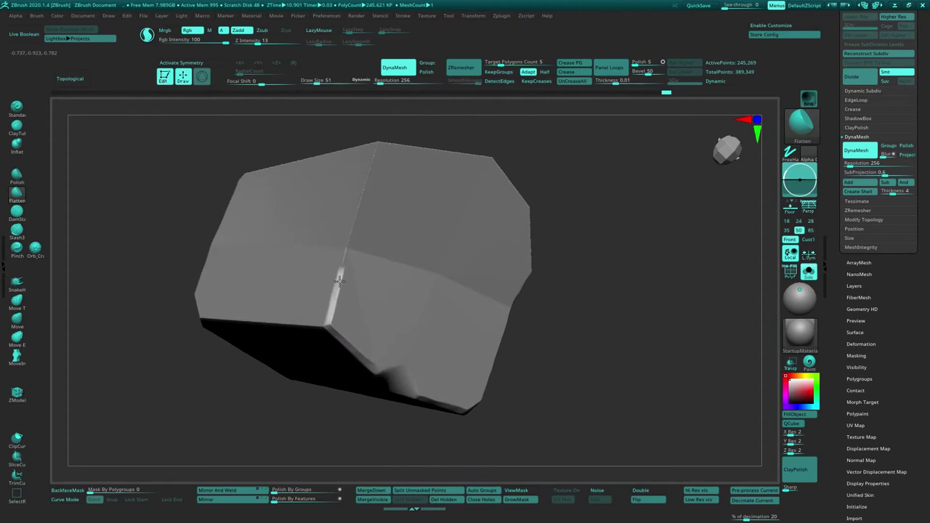
right_drag(340, 280, 339, 246)
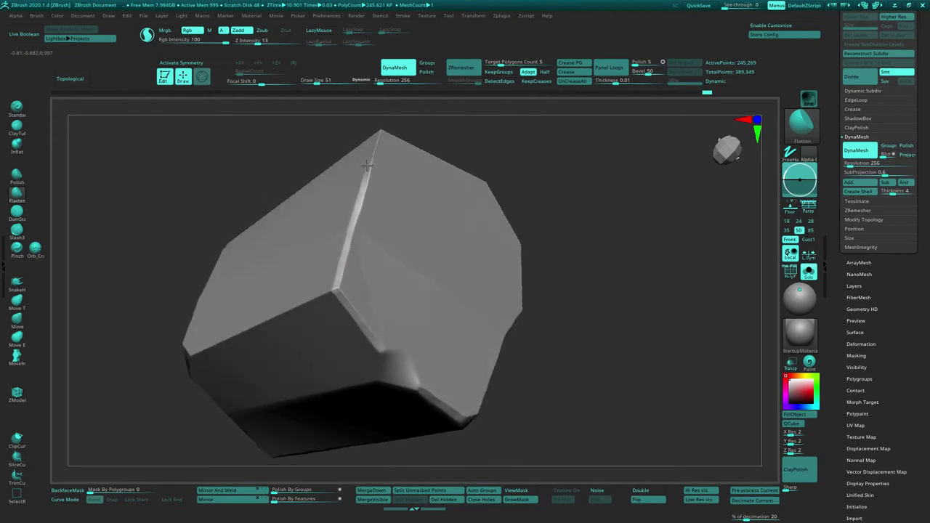
mouse_move(328, 233)
right_down()
mouse_move(375, 294)
mouse_move(289, 308)
mouse_move(309, 331)
right_up()
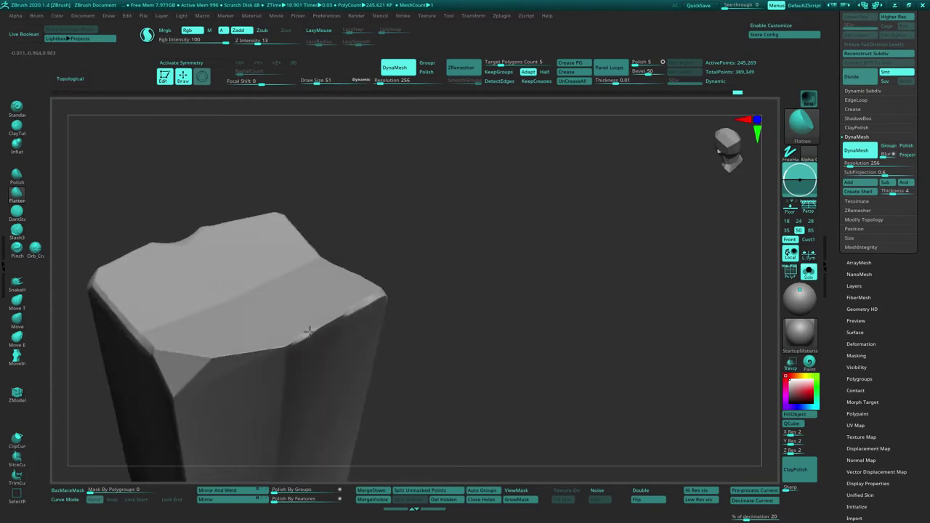
mouse_move(266, 343)
mouse_down()
mouse_move(291, 346)
mouse_move(218, 353)
mouse_move(209, 343)
mouse_up()
mouse_move(208, 343)
right_down()
mouse_move(356, 301)
mouse_move(291, 297)
right_up()
drag(290, 296, 342, 319)
mouse_move(341, 320)
right_down()
mouse_move(311, 283)
mouse_move(308, 207)
mouse_move(324, 349)
right_up()
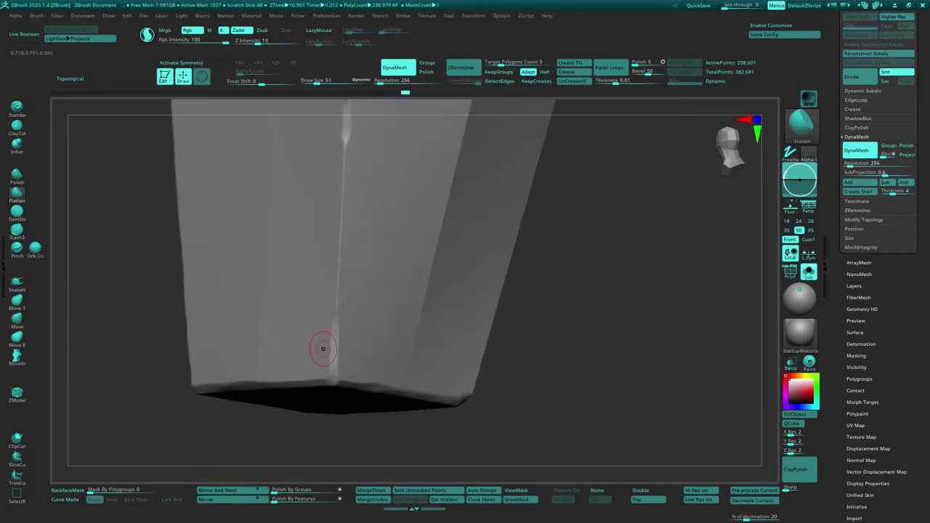
mouse_move(320, 348)
mouse_down()
mouse_move(335, 314)
mouse_move(343, 156)
mouse_up()
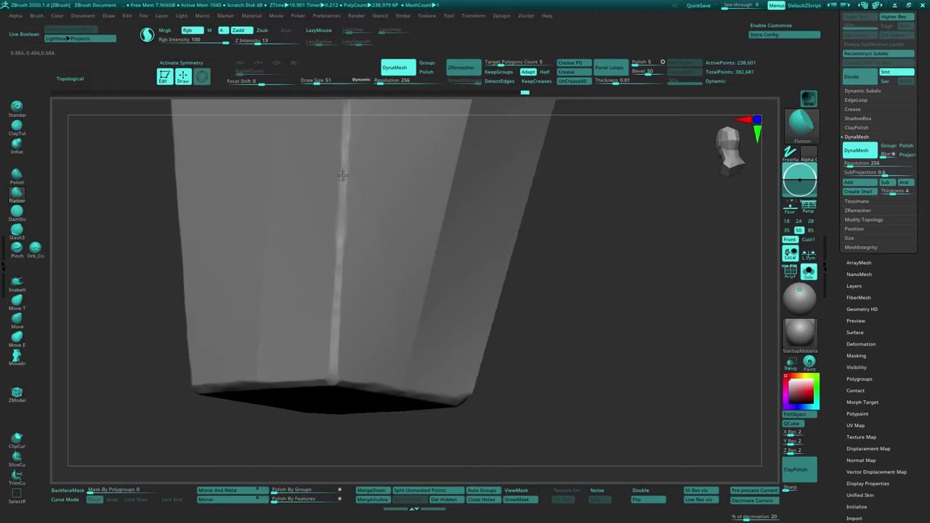
Sculpt the bottom of the centre edge, then show the other pieces alongside the block
mouse_move(361, 340)
ctrl+right_down()
mouse_move(282, 303)
mouse_move(337, 249)
ctrl+right_up()
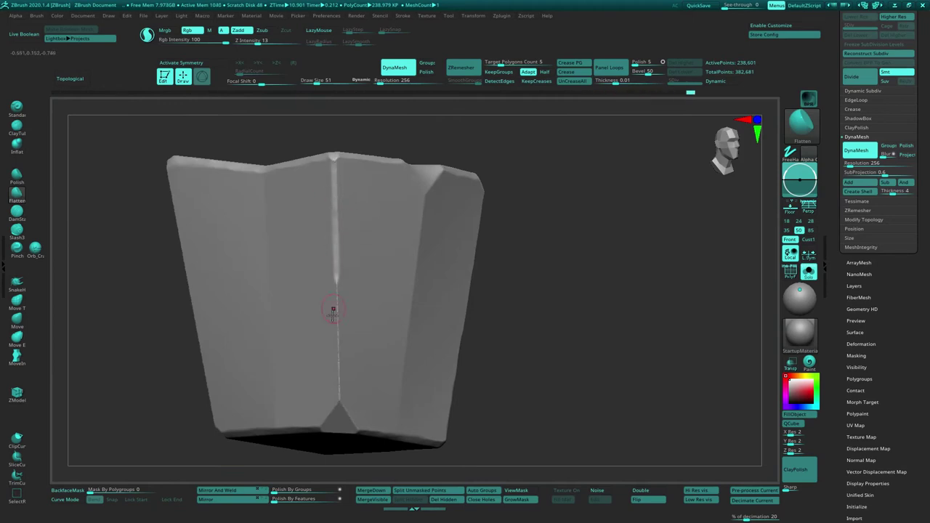
drag(336, 315, 323, 423)
mouse_move(346, 419)
right_down()
mouse_move(316, 339)
mouse_move(315, 282)
mouse_move(350, 291)
mouse_move(346, 267)
right_up()
click(809, 271)
Set the brush to about 169, solo the block, and carve a crack down its front face
key(s)
drag(334, 275, 350, 275)
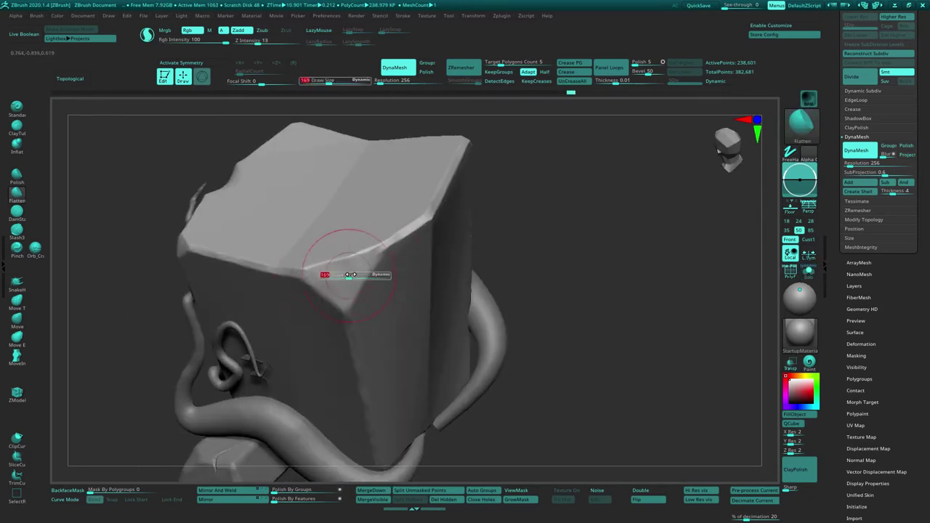
mouse_move(317, 282)
alt+right_down()
mouse_move(363, 264)
mouse_move(342, 293)
mouse_move(261, 277)
alt+right_up()
click(35, 247)
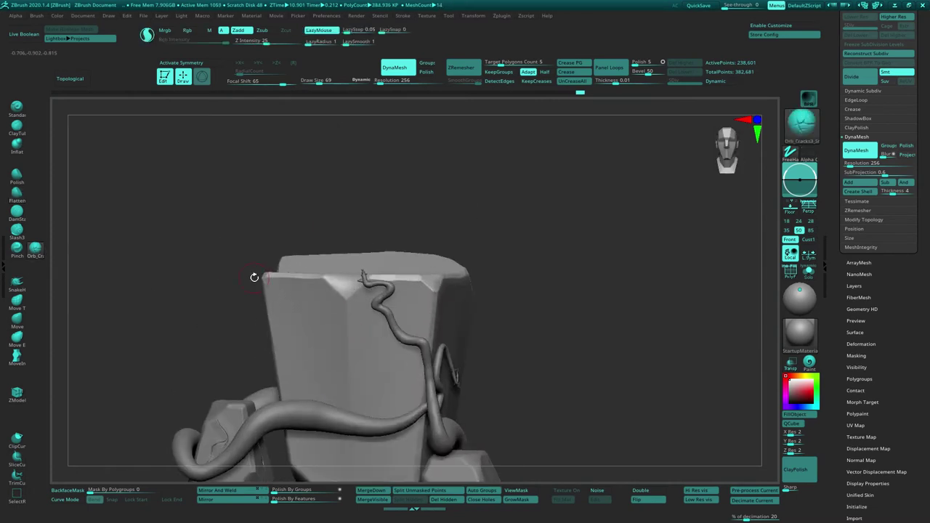
key(ctrl+shift+s)
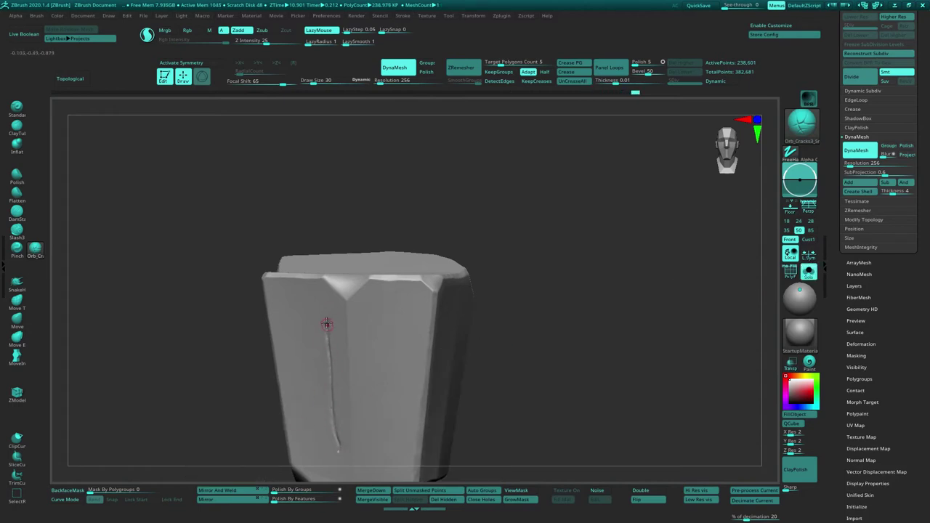
right_drag(330, 314, 308, 400)
drag(307, 400, 307, 446)
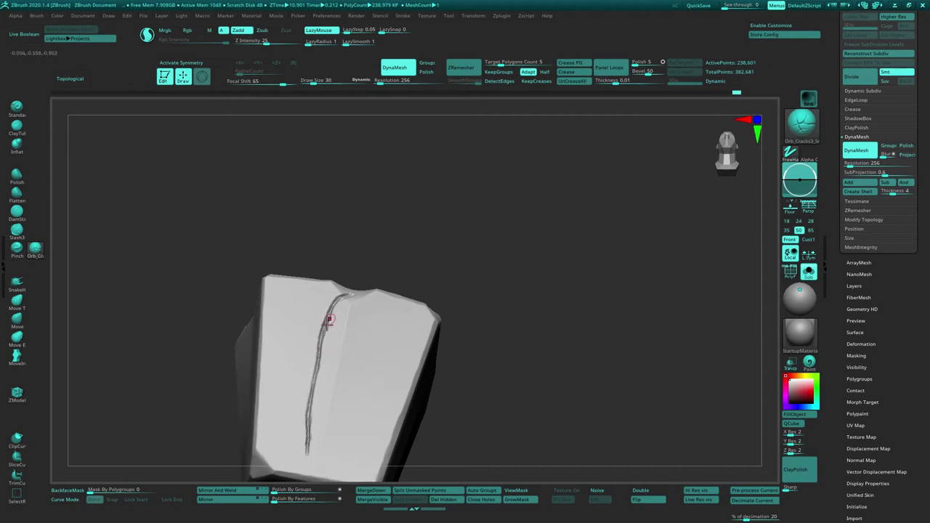
right_drag(306, 449, 356, 344)
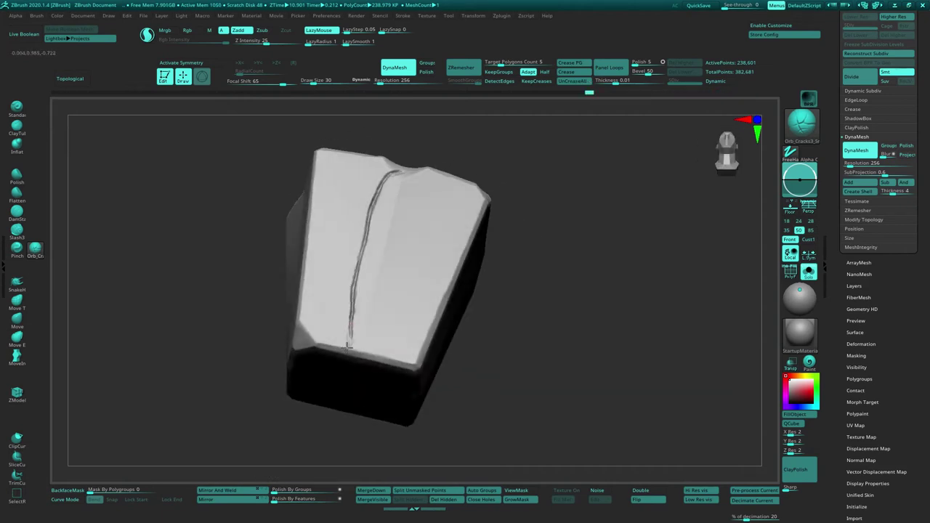
drag(350, 314, 352, 314)
drag(353, 280, 357, 276)
Deepen the crack where it meets the block's top edge
mouse_move(363, 235)
right_down()
mouse_move(393, 176)
mouse_move(407, 169)
right_up()
drag(384, 178, 375, 207)
right_drag(374, 207, 361, 182)
drag(369, 244, 363, 272)
mouse_move(349, 174)
right_down()
mouse_move(349, 240)
mouse_move(331, 307)
right_up()
drag(356, 283, 415, 279)
mouse_move(414, 280)
right_down()
mouse_move(388, 322)
mouse_move(409, 282)
right_up()
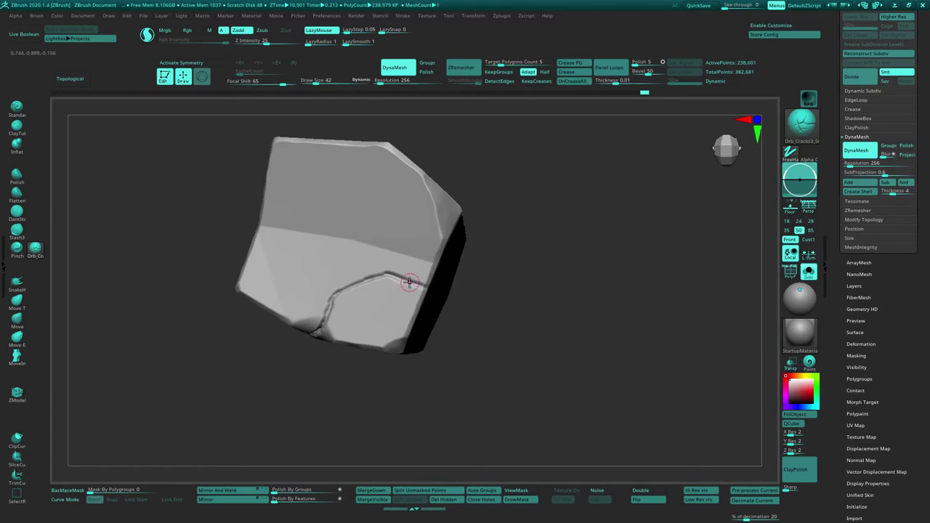
mouse_move(336, 294)
right_down()
mouse_move(356, 272)
mouse_move(291, 298)
mouse_move(400, 396)
right_up()
key(shift)
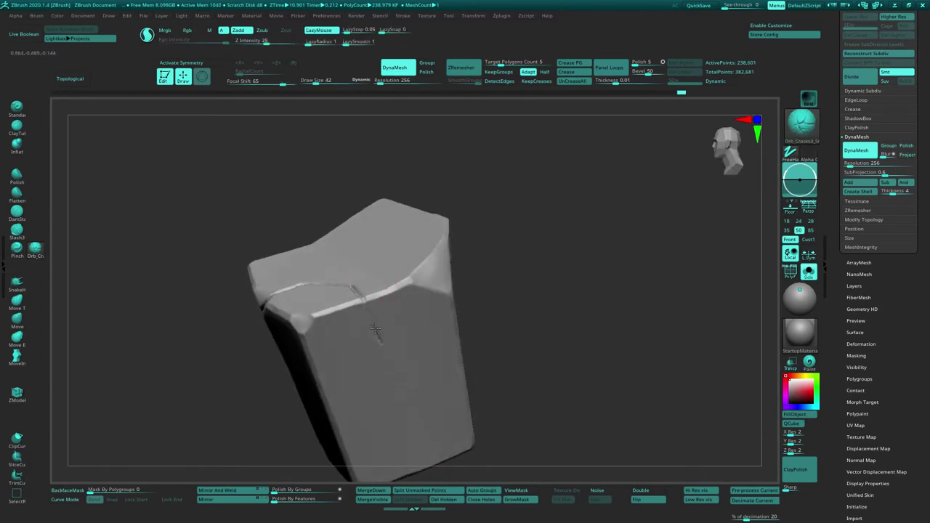
right_drag(372, 322, 342, 264)
mouse_move(374, 308)
right_down()
mouse_move(328, 247)
mouse_move(405, 167)
mouse_move(284, 201)
mouse_move(417, 263)
mouse_move(417, 320)
right_up()
Switch to the Pinch brush and tighten the vertical crack's edges down the front
key(b)
key(p)
key(i)
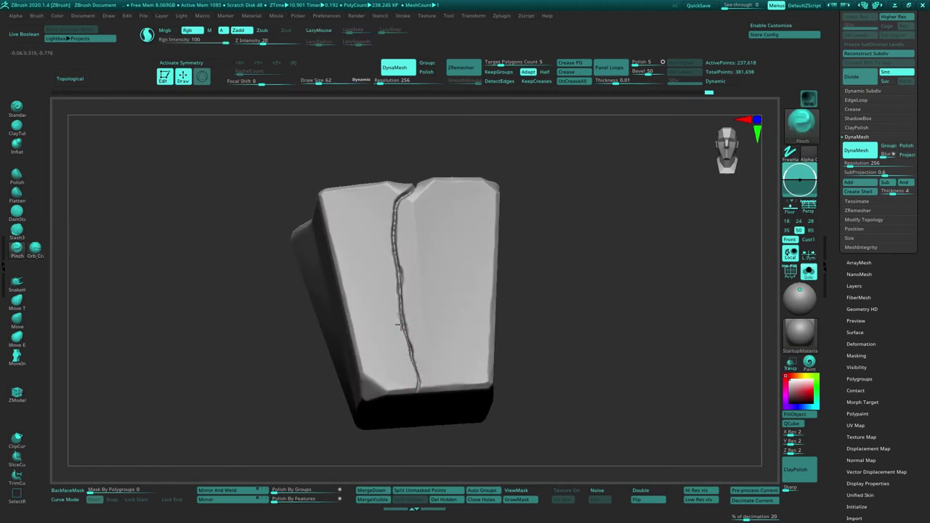
mouse_move(399, 275)
right_down()
mouse_move(370, 201)
mouse_move(380, 166)
mouse_move(405, 225)
mouse_move(409, 218)
right_up()
drag(410, 218, 457, 259)
mouse_move(457, 260)
right_down()
mouse_move(426, 218)
mouse_move(475, 320)
mouse_move(465, 271)
mouse_move(348, 248)
mouse_move(308, 225)
mouse_move(353, 245)
mouse_move(179, 233)
mouse_move(305, 240)
mouse_move(218, 247)
right_up()
Return from Flatten to the Pinch brush and enlarge it to size 62
key(b)
key(f)
key(l)
click(17, 247)
key(s)
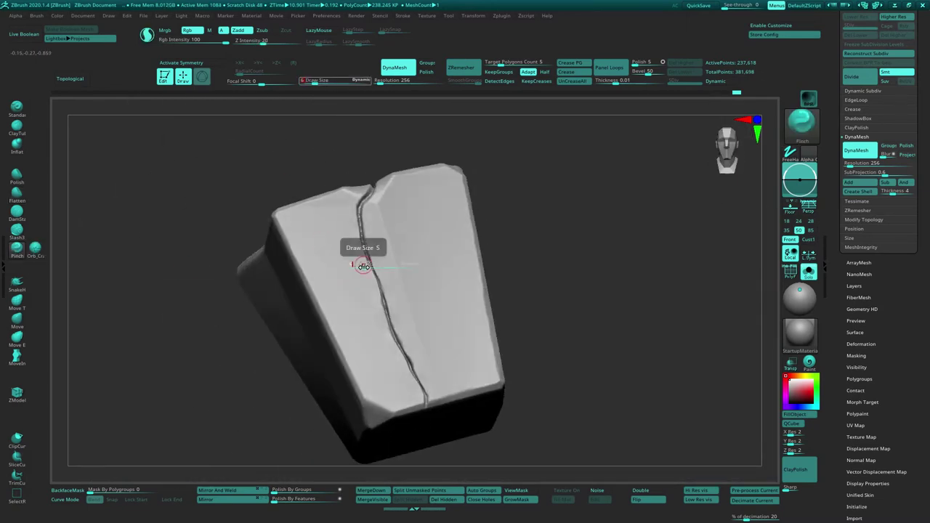
drag(366, 267, 374, 267)
mouse_move(375, 267)
right_down()
mouse_move(326, 222)
mouse_move(328, 202)
mouse_move(322, 269)
mouse_move(336, 278)
right_up()
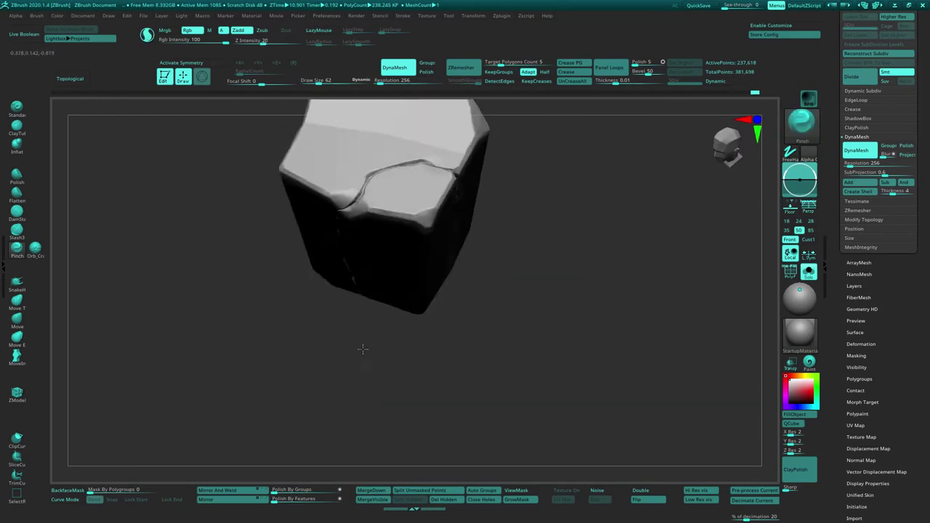
Carve branching cracks across the block's upper and front faces with Orb_Cracks
mouse_move(387, 259)
right_down()
mouse_move(369, 197)
mouse_move(332, 208)
mouse_move(330, 219)
right_up()
key(c)
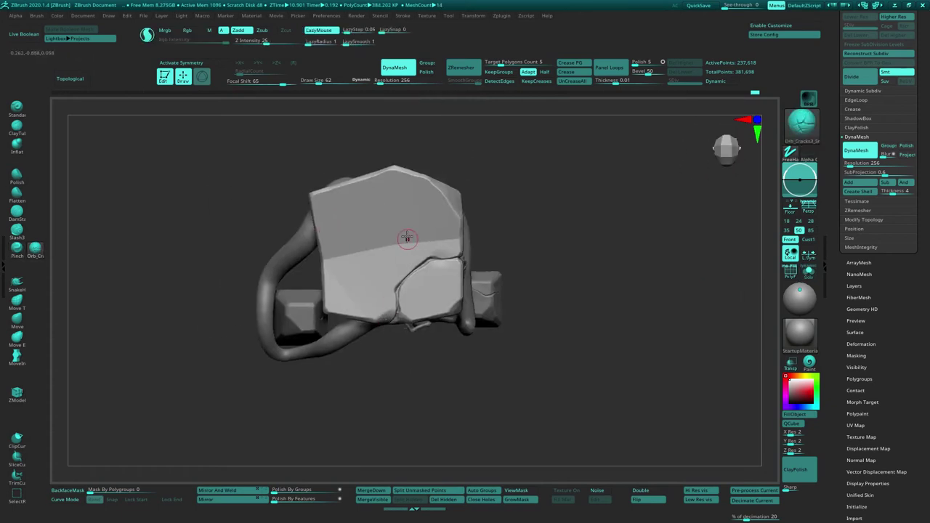
drag(441, 270, 416, 278)
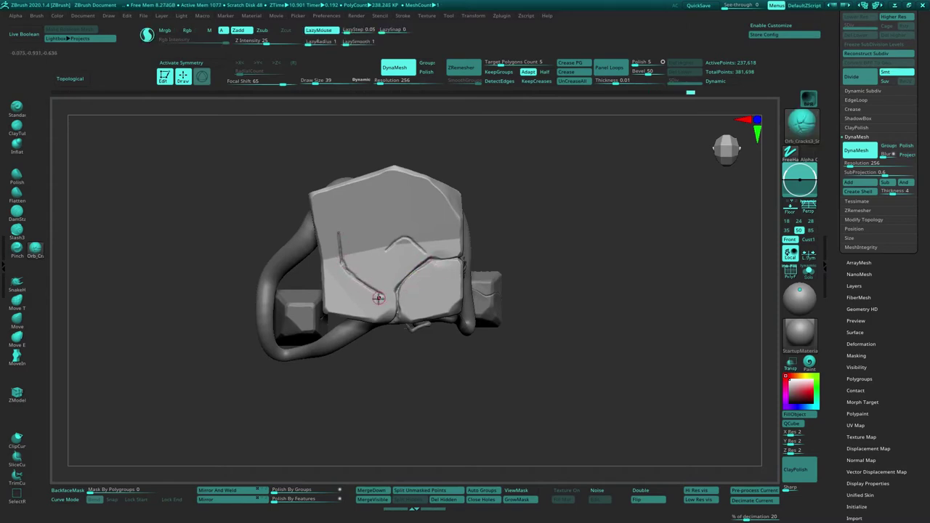
drag(439, 218, 377, 199)
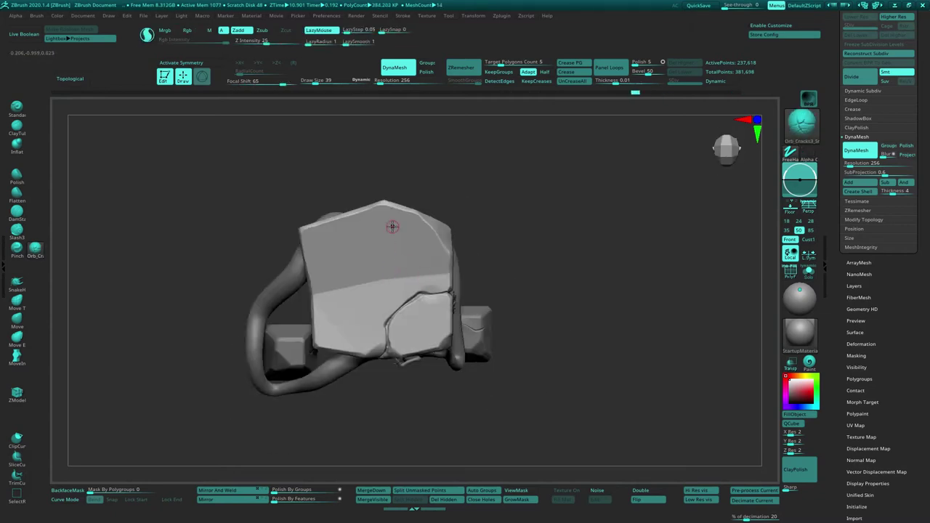
mouse_move(393, 227)
mouse_down()
mouse_move(439, 271)
mouse_move(399, 230)
mouse_up()
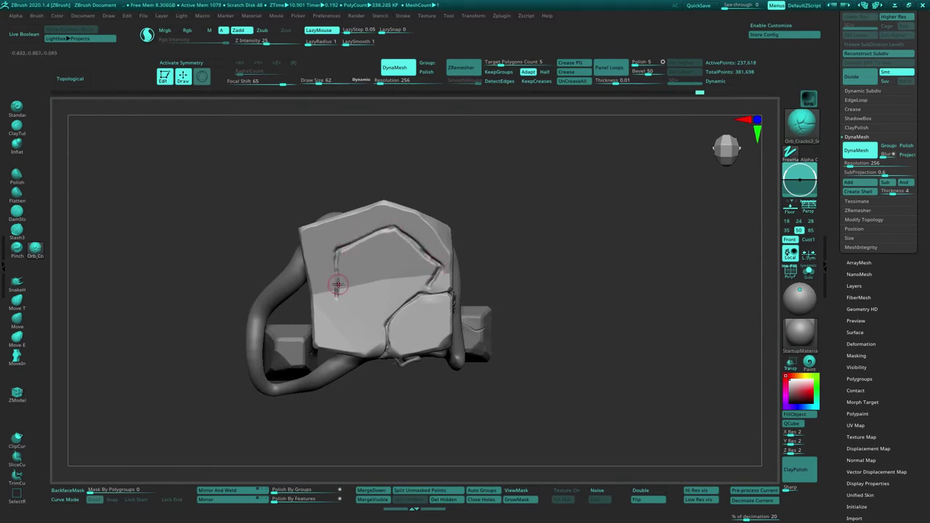
mouse_move(337, 302)
mouse_down()
mouse_move(374, 337)
mouse_move(412, 318)
mouse_move(393, 268)
mouse_move(372, 290)
mouse_up()
drag(361, 328, 337, 297)
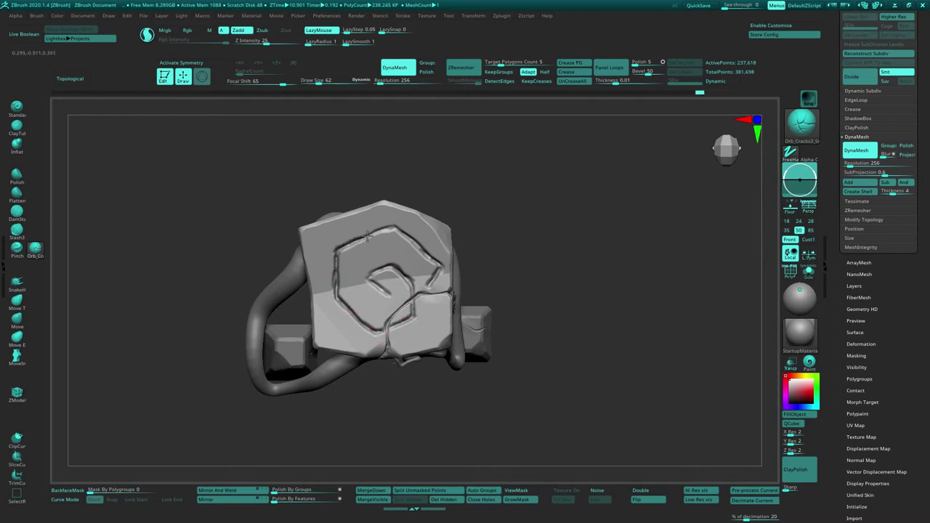
Resize the brush from 30 to 77 and refine the spiral's outer and inner grooves
text(s30)
key(Return)
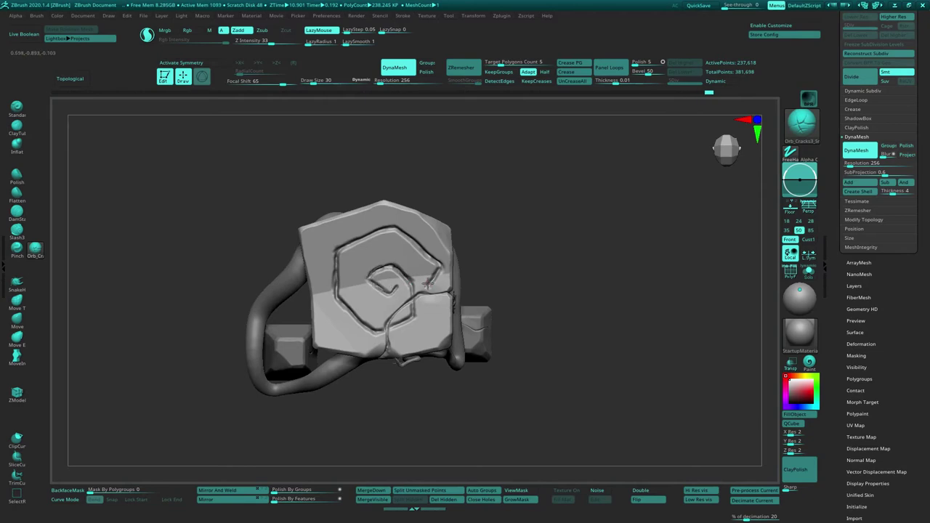
key(bracketright)
key(bracketright)
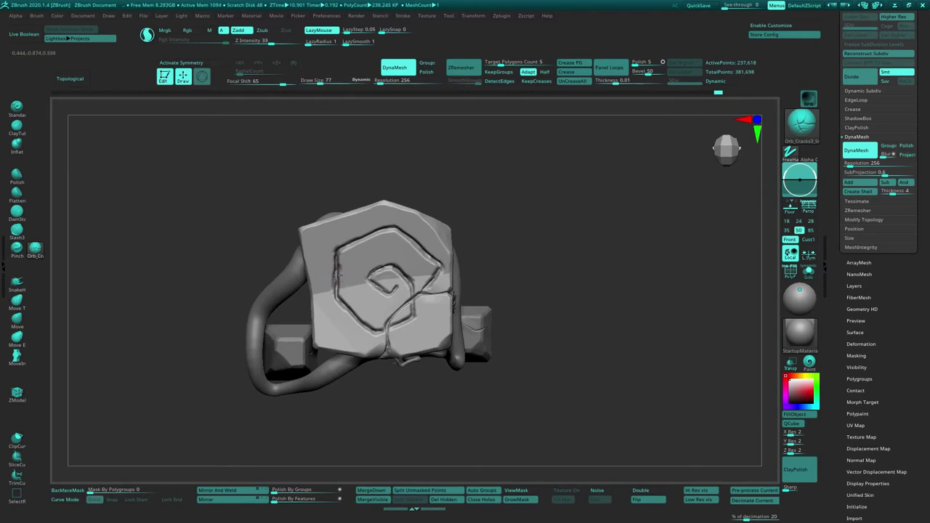
mouse_move(336, 274)
mouse_down()
mouse_move(389, 229)
mouse_move(443, 279)
mouse_up()
drag(338, 247, 340, 300)
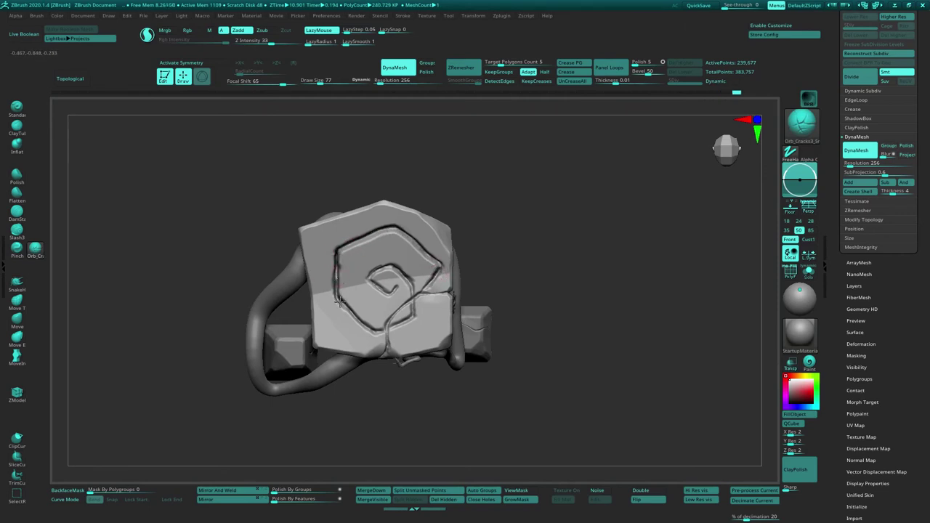
mouse_move(369, 264)
mouse_down()
mouse_move(400, 275)
mouse_move(393, 327)
mouse_up()
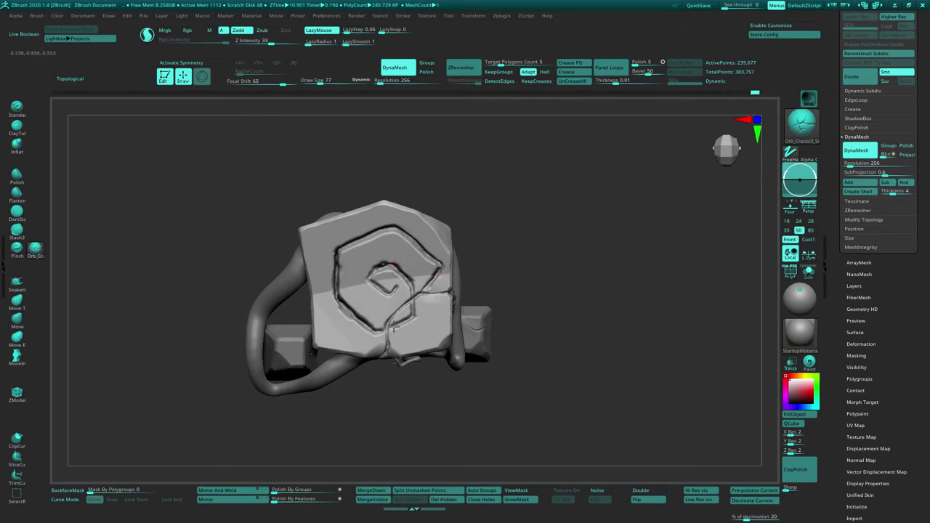
Pinch the spiral grooves tighter, using a size 73 brush on the outer groove
click(17, 247)
mouse_move(552, 305)
mouse_down()
mouse_move(552, 342)
mouse_move(523, 320)
mouse_up()
drag(335, 287, 385, 338)
mouse_move(382, 229)
mouse_down()
mouse_move(436, 258)
mouse_move(382, 283)
mouse_up()
key(s)
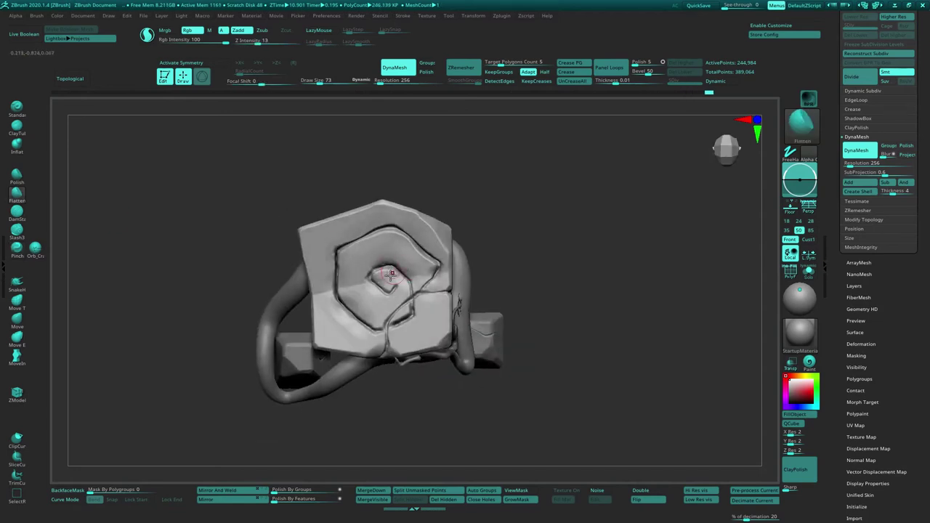
click(17, 247)
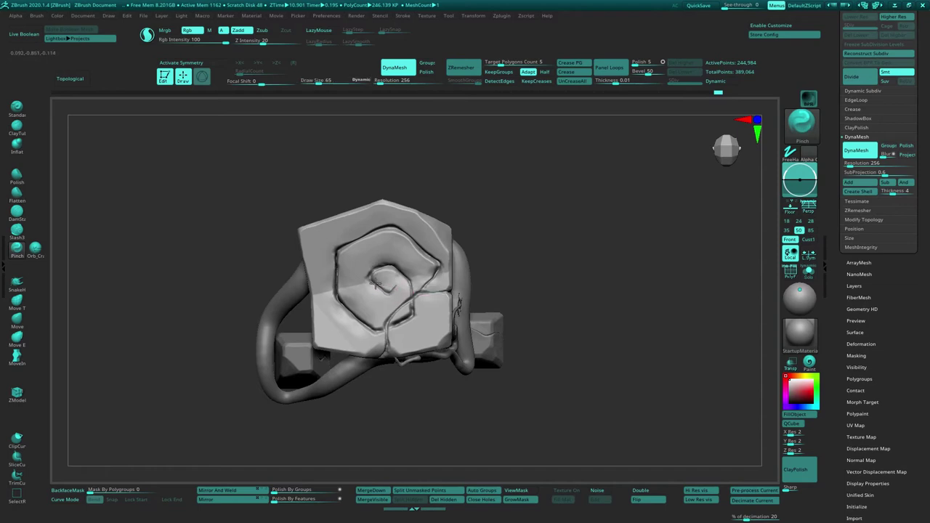
mouse_move(374, 266)
mouse_down()
mouse_move(342, 281)
mouse_move(336, 269)
mouse_move(379, 230)
mouse_move(428, 250)
mouse_up()
right_drag(339, 296, 358, 289)
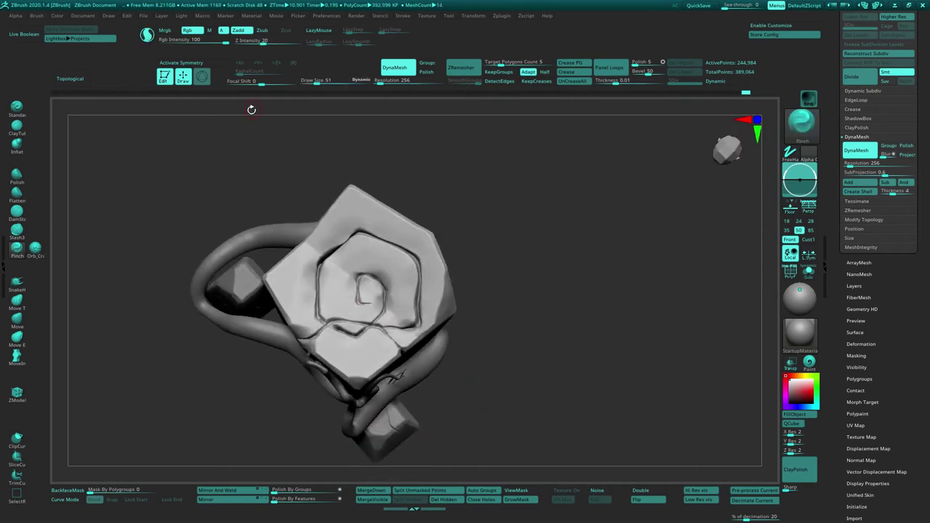
Pinch the groove at the spiral's centre, then return to Orb_Cracks
key(b)
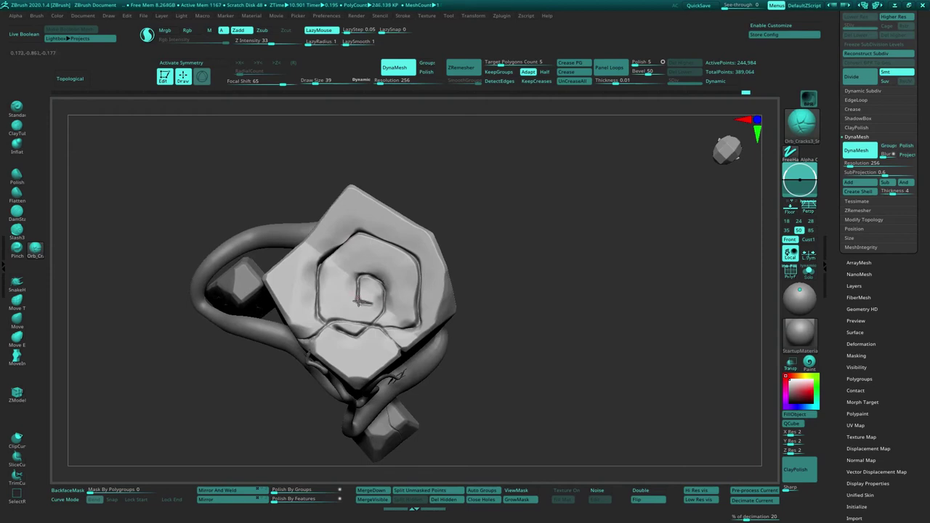
key(b)
key(p)
key(i)
drag(358, 298, 372, 280)
mouse_move(372, 279)
right_down()
mouse_move(297, 272)
mouse_move(344, 308)
mouse_move(400, 263)
mouse_move(361, 281)
mouse_move(222, 249)
mouse_move(247, 321)
mouse_move(217, 249)
mouse_move(197, 266)
mouse_move(255, 235)
mouse_move(234, 176)
right_up()
key(b)
key(o)
key(c)
Carve a crack across the block's top face
mouse_move(234, 176)
mouse_down()
mouse_move(194, 172)
mouse_move(182, 186)
mouse_up()
right_drag(182, 186, 151, 203)
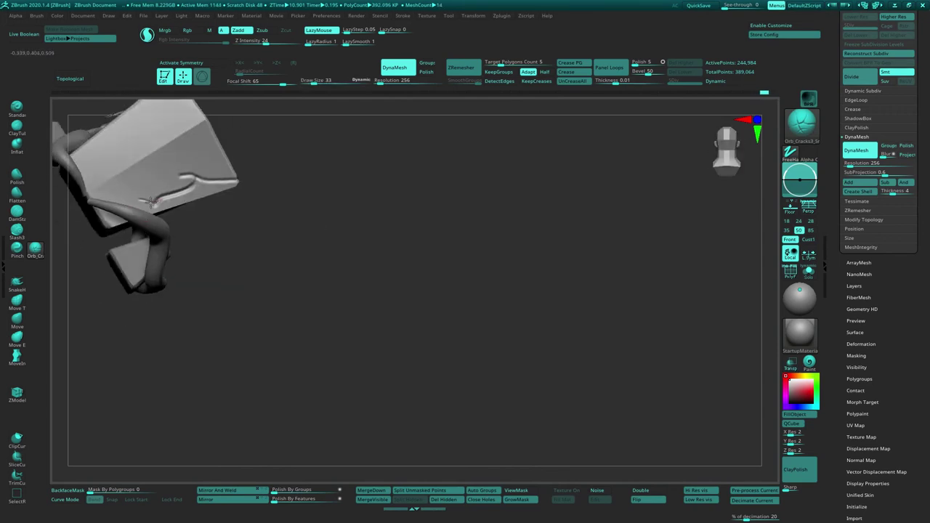
right_drag(190, 187, 201, 223)
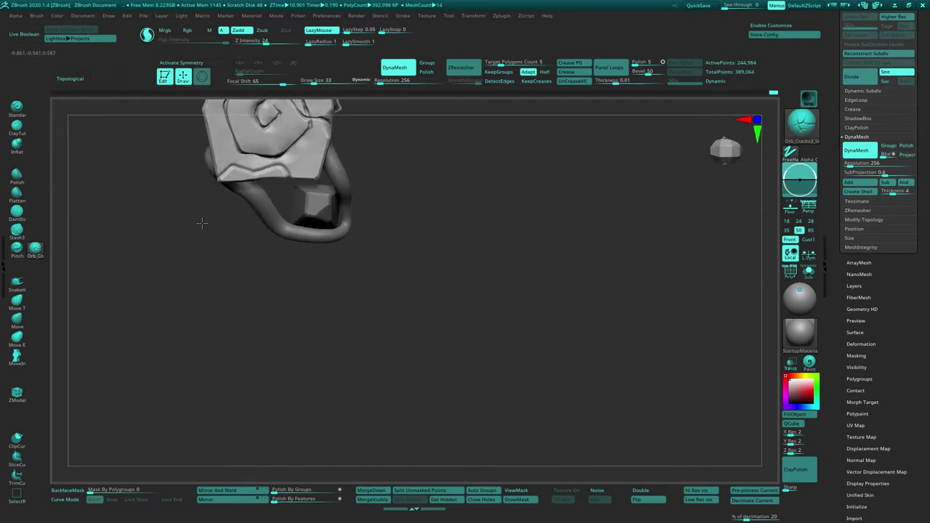
mouse_move(277, 166)
right_down()
mouse_move(288, 190)
mouse_move(268, 158)
right_up()
Pinch a new crack branch on the surface with the Pinch brush
key(b)
key(p)
key(i)
right_drag(286, 204, 237, 181)
drag(237, 181, 253, 149)
right_drag(253, 149, 222, 198)
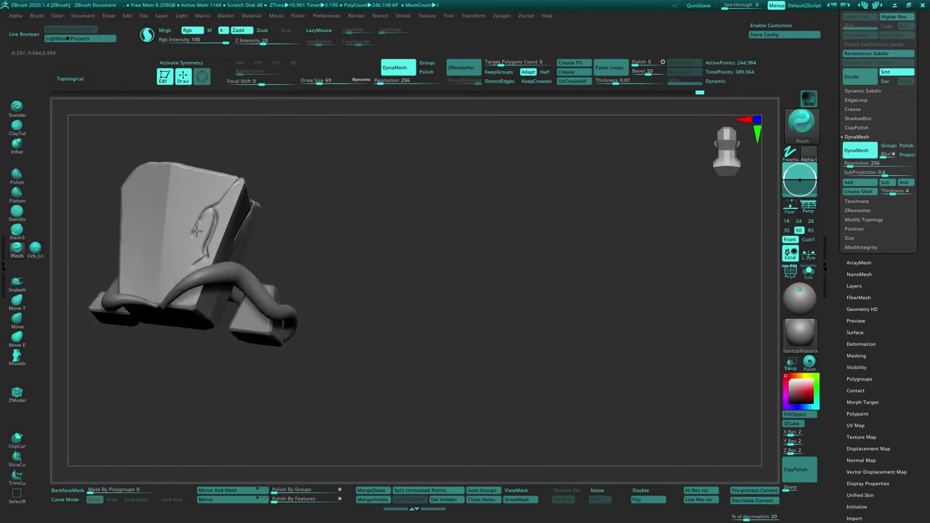
mouse_move(205, 247)
right_down()
mouse_move(211, 240)
mouse_move(197, 235)
mouse_move(286, 211)
mouse_move(233, 272)
mouse_move(267, 287)
mouse_move(266, 260)
mouse_move(58, 176)
mouse_move(296, 269)
right_up()
Reduce the brush to size 45 and return to Pinch, viewing the whole sculpt
key(b)
key(o)
key(c)
key(s)
key(b)
key(p)
key(i)
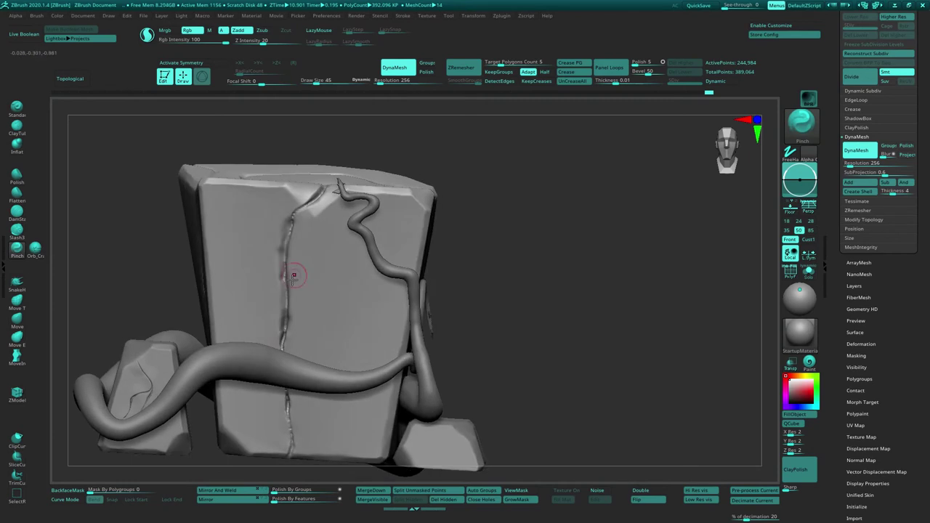
mouse_move(232, 264)
right_down()
mouse_move(297, 328)
mouse_move(272, 276)
mouse_move(371, 307)
right_up()
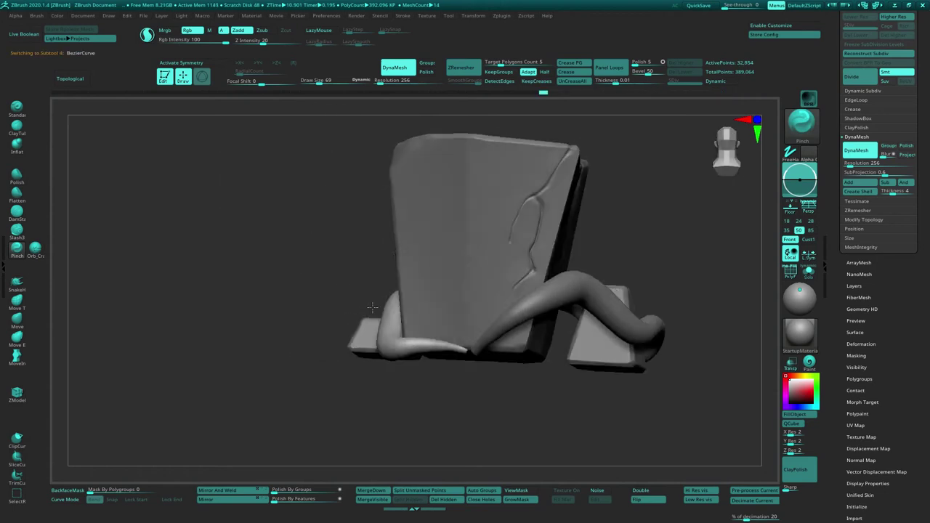
Switch to the Orb_Cracks brush and carve a first crack groove along the root tube
key(b)
key(o)
key(c)
mouse_move(458, 336)
right_down()
mouse_move(432, 349)
mouse_move(313, 258)
mouse_move(407, 240)
right_up()
drag(407, 240, 207, 161)
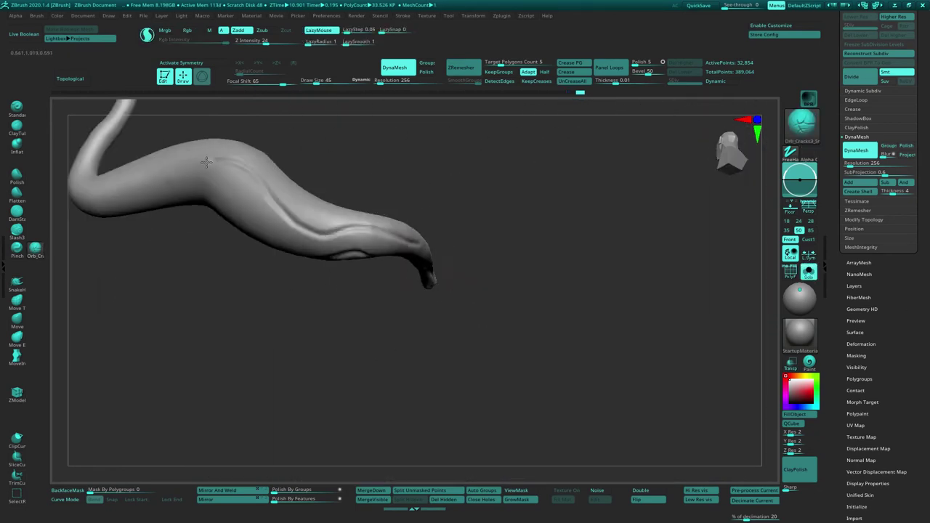
right_drag(207, 161, 200, 154)
drag(199, 154, 332, 252)
mouse_move(332, 252)
right_down()
mouse_move(393, 222)
mouse_move(341, 156)
mouse_move(370, 190)
right_up()
Carve a crack along the tube's upper-left side, turning it to reach the curving tail
mouse_move(351, 231)
right_down()
mouse_move(338, 226)
mouse_move(403, 220)
right_up()
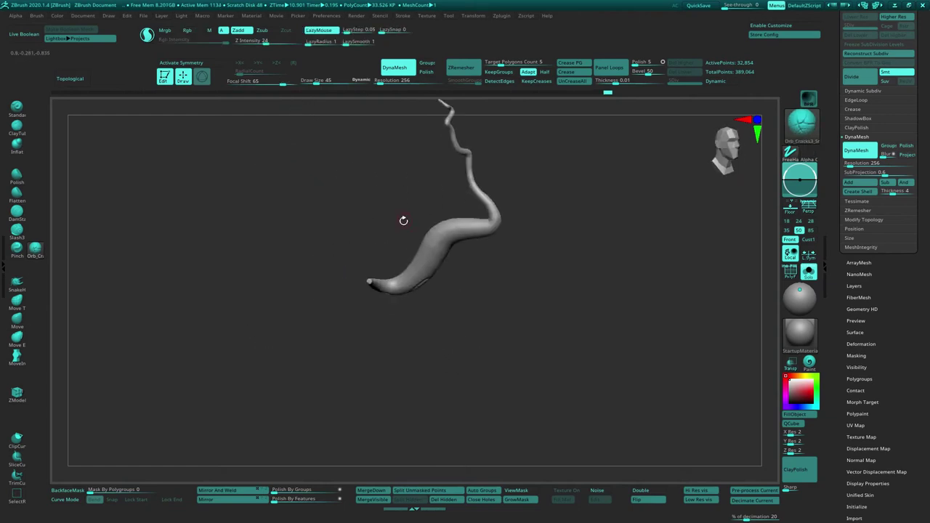
right_drag(404, 220, 458, 189)
mouse_move(398, 241)
alt+right_down()
mouse_move(381, 266)
mouse_move(399, 235)
alt+right_up()
drag(367, 247, 523, 304)
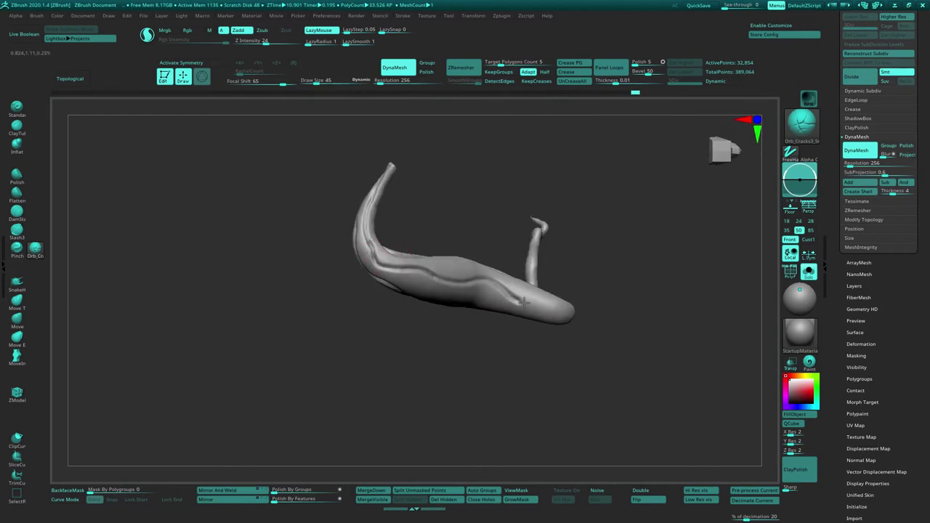
right_drag(523, 304, 350, 255)
mouse_move(431, 262)
right_down()
mouse_move(338, 240)
mouse_move(412, 285)
mouse_move(334, 269)
mouse_move(354, 262)
mouse_move(275, 311)
mouse_move(327, 280)
right_up()
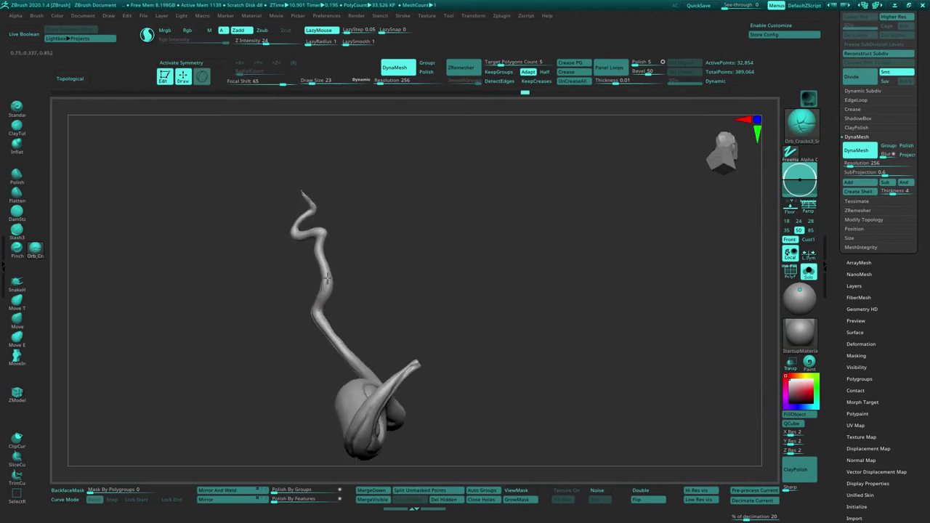
mouse_move(314, 204)
right_down()
mouse_move(327, 222)
mouse_move(308, 317)
mouse_move(322, 270)
mouse_move(350, 260)
mouse_move(391, 306)
right_up()
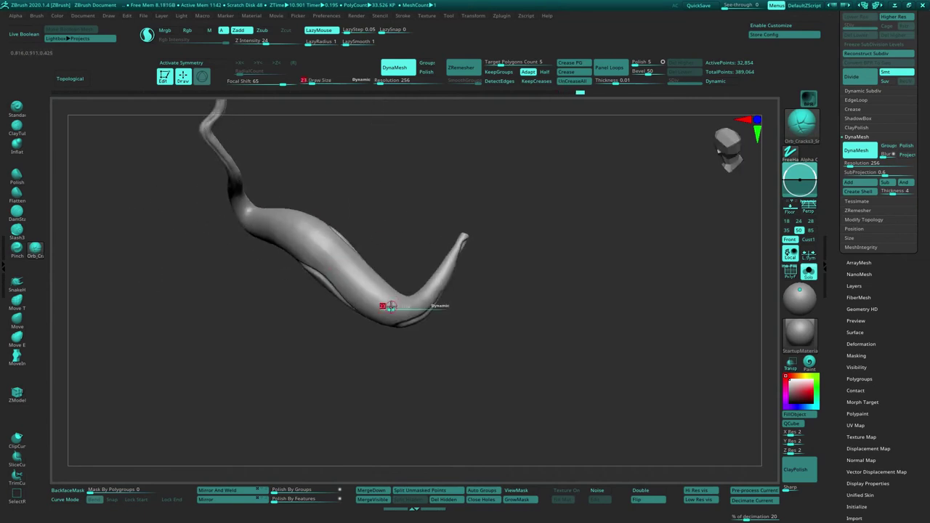
Set the brush size to 39 and carve a groove along the top of the tube
key(s)
drag(341, 270, 338, 269)
mouse_move(291, 236)
right_down()
mouse_move(342, 152)
mouse_move(238, 235)
right_up()
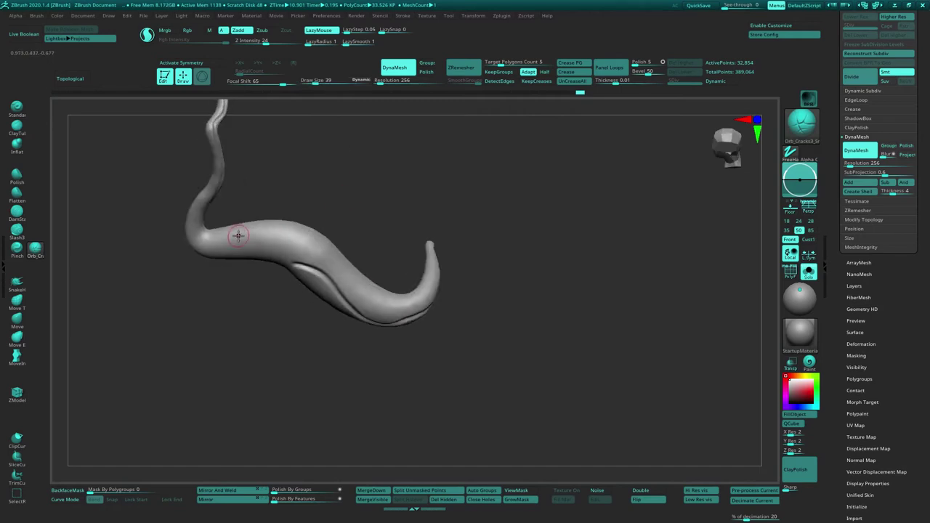
drag(238, 234, 332, 251)
mouse_move(254, 194)
right_down()
mouse_move(232, 224)
mouse_move(305, 182)
right_up()
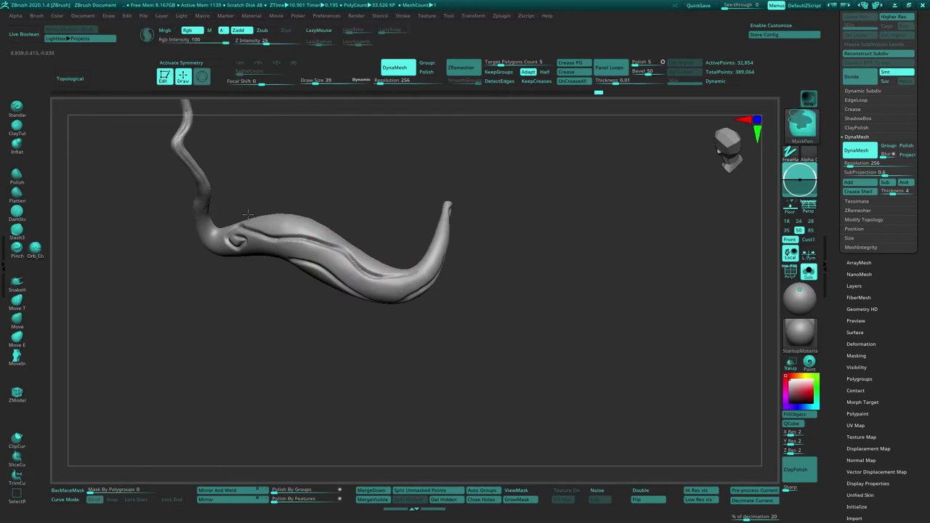
Select the BezierCurve_001 root subtool, turn Solo back on, and frame it
click(808, 272)
mouse_move(164, 234)
right_down()
mouse_move(193, 202)
mouse_move(364, 290)
mouse_move(320, 306)
mouse_move(386, 303)
mouse_move(386, 240)
mouse_move(348, 240)
right_up()
alt+click(341, 375)
click(809, 272)
key(f)
At brush size 33, carve two more crack grooves along and down the tube
right_drag(379, 383, 426, 182)
key(s)
mouse_move(409, 228)
right_down()
mouse_move(362, 216)
mouse_move(423, 242)
mouse_move(334, 258)
right_up()
drag(334, 258, 461, 379)
mouse_move(413, 327)
right_down()
mouse_move(374, 240)
mouse_move(442, 359)
mouse_move(419, 248)
right_up()
drag(391, 293, 310, 336)
mouse_move(372, 293)
right_down()
mouse_move(426, 284)
mouse_move(428, 254)
mouse_move(447, 245)
right_up()
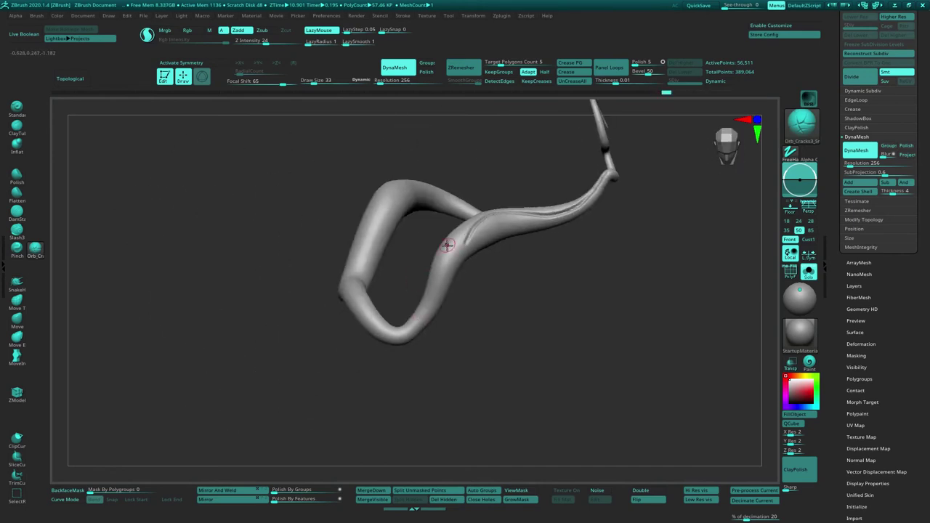
Add a short groove on the tube and reduce the brush size to 26
drag(361, 304, 452, 254)
right_drag(452, 254, 345, 273)
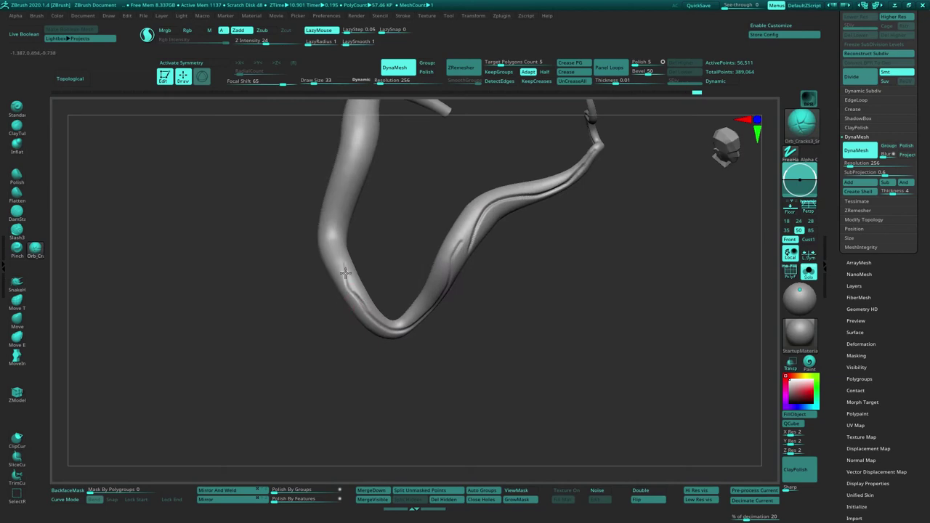
mouse_move(431, 267)
right_down()
mouse_move(421, 307)
mouse_move(369, 266)
mouse_move(434, 298)
mouse_move(451, 320)
right_up()
right_drag(376, 262, 319, 258)
key(bracketleft)
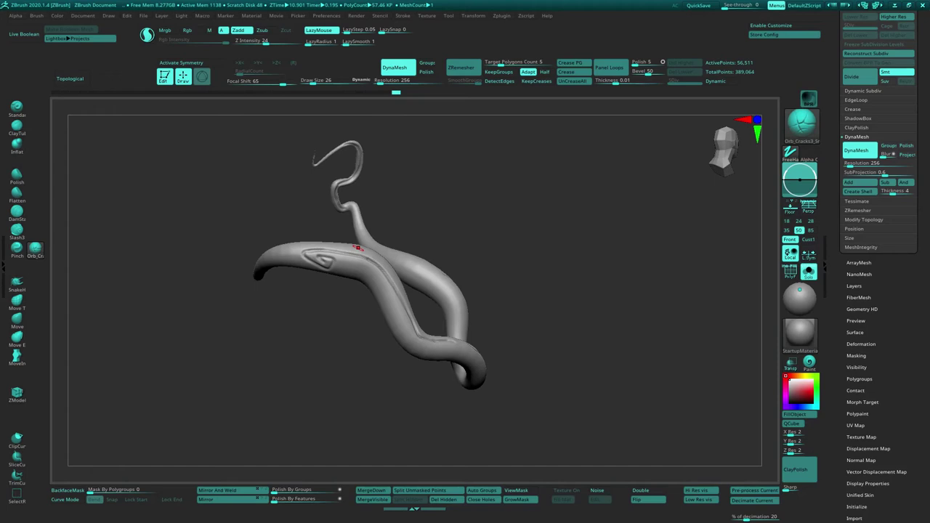
Enlarge the brush to 54 and carve a crease along the snake root's upper body
right_drag(66, 209, 92, 274)
key(s)
drag(83, 259, 103, 268)
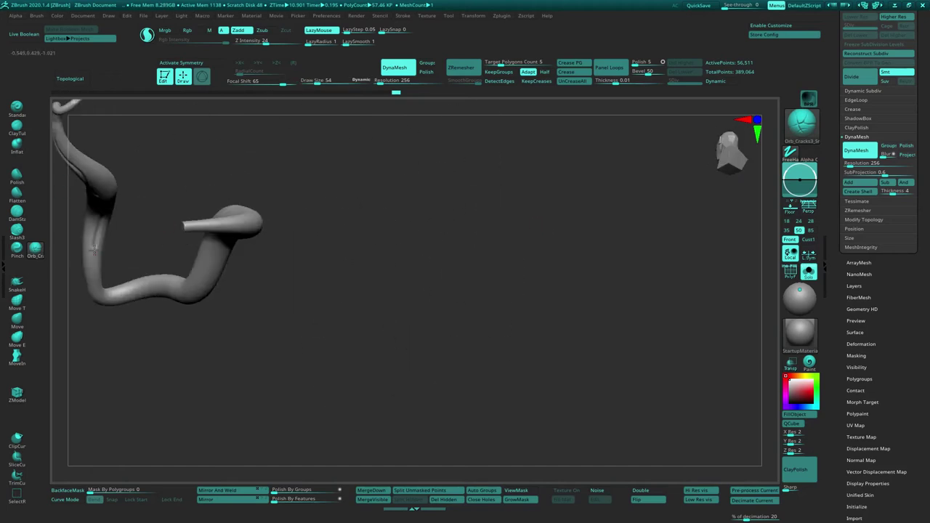
right_drag(103, 268, 156, 279)
mouse_move(322, 204)
right_down()
mouse_move(298, 222)
mouse_move(338, 242)
mouse_move(312, 208)
mouse_move(330, 228)
mouse_move(322, 220)
right_up()
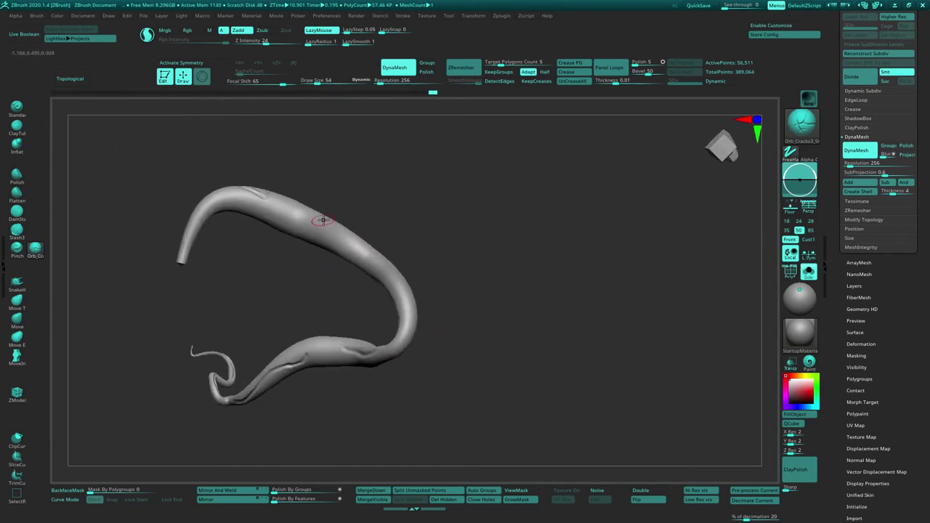
drag(306, 216, 307, 215)
mouse_move(397, 281)
right_down()
mouse_move(450, 269)
mouse_move(533, 225)
mouse_move(530, 264)
mouse_move(439, 284)
mouse_move(476, 263)
mouse_move(427, 297)
right_up()
Turn off Solo, select the Cube stone block, and sharpen its crack with the Pinch brush
click(809, 272)
alt+click(530, 264)
key(b)
key(p)
key(i)
drag(471, 312, 407, 294)
mouse_move(454, 316)
right_down()
mouse_move(374, 208)
mouse_move(369, 249)
mouse_move(473, 266)
mouse_move(407, 285)
mouse_move(404, 300)
mouse_move(428, 317)
right_up()
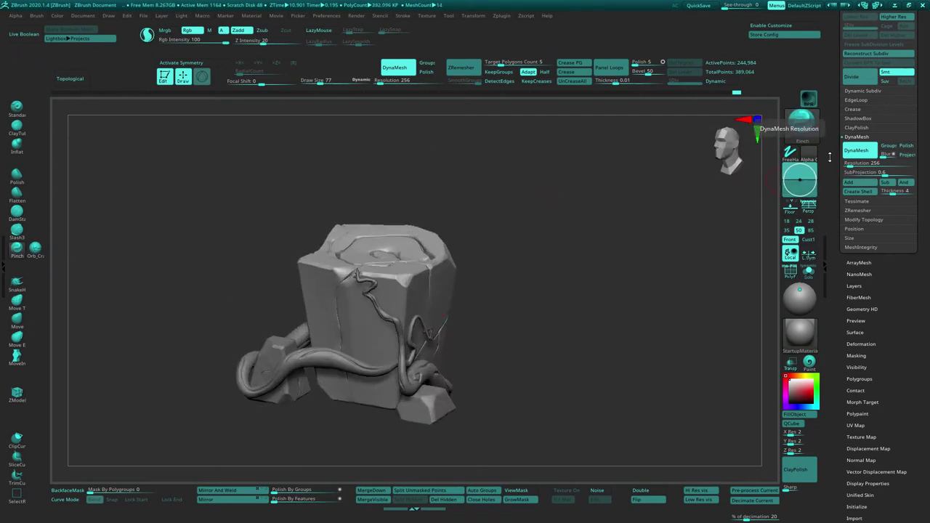
scroll(872, 145, up, 5)
Save the sculpt, GoZ-import the updated pillar into Blender, and move the old pillar aside
key(ctrl+s)
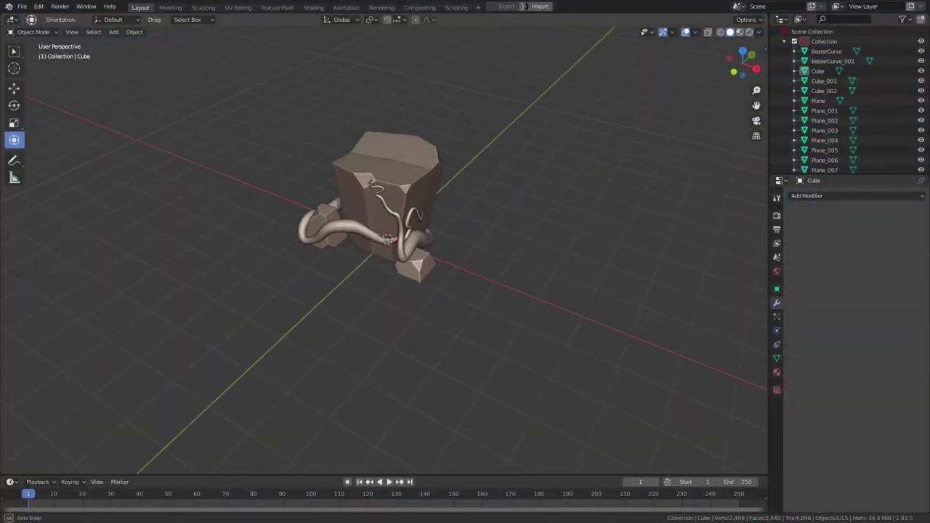
key(ctrl+z)
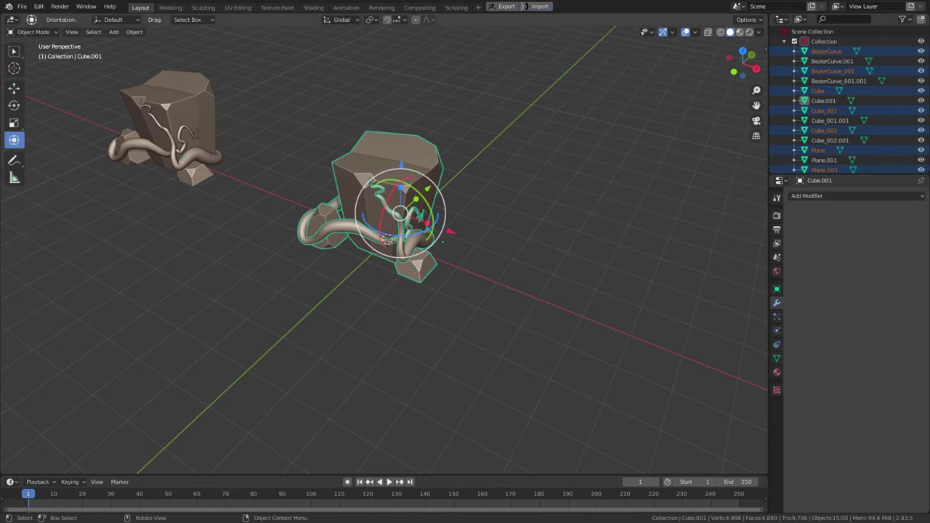
click(540, 6)
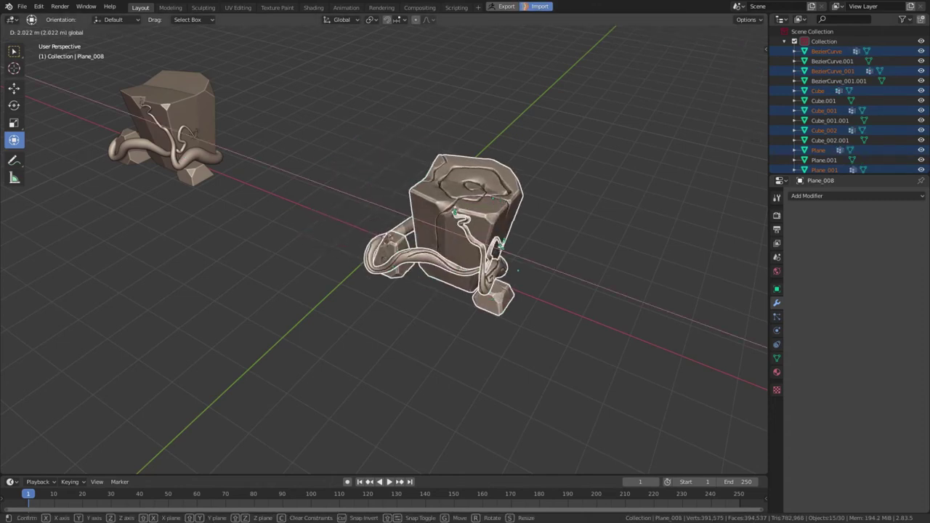
key(g)
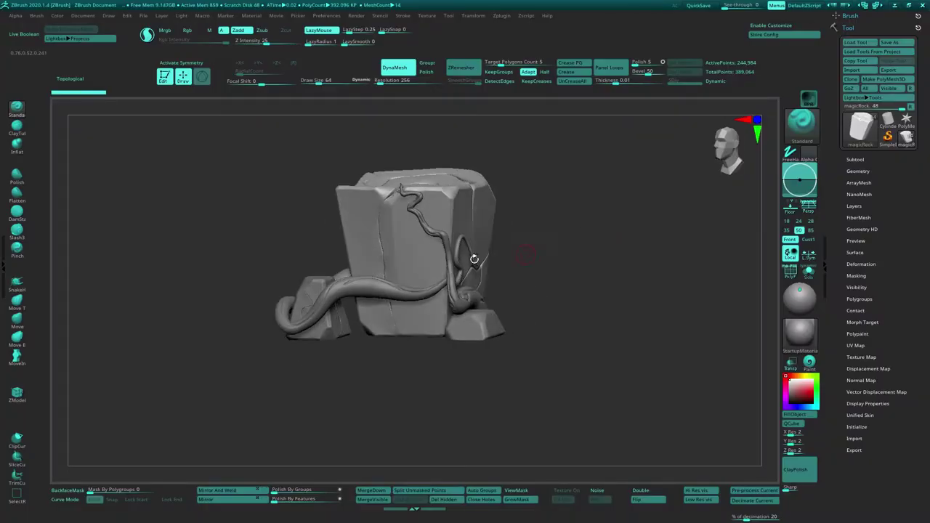
mouse_move(474, 260)
mouse_down()
mouse_move(559, 167)
mouse_move(509, 131)
mouse_up()
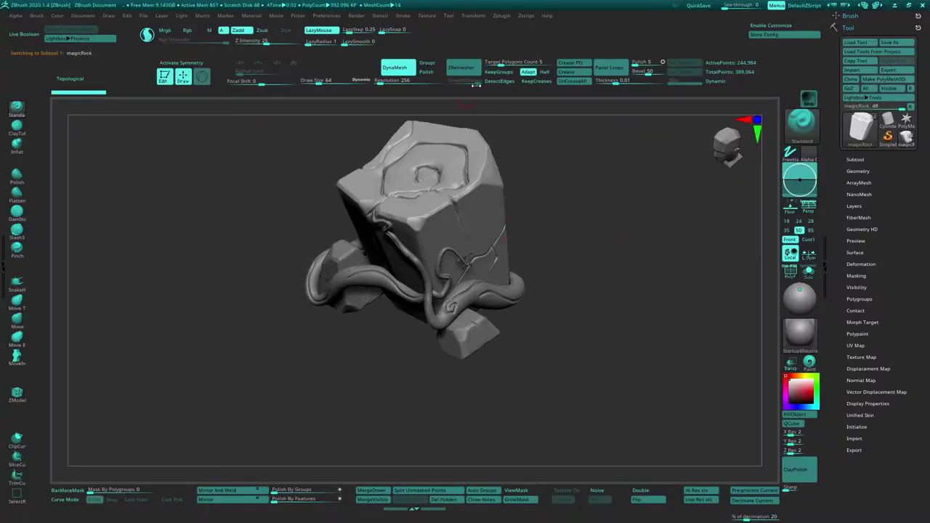
Run ZRemesher on magicRock and inspect the new topology in wireframe
click(460, 67)
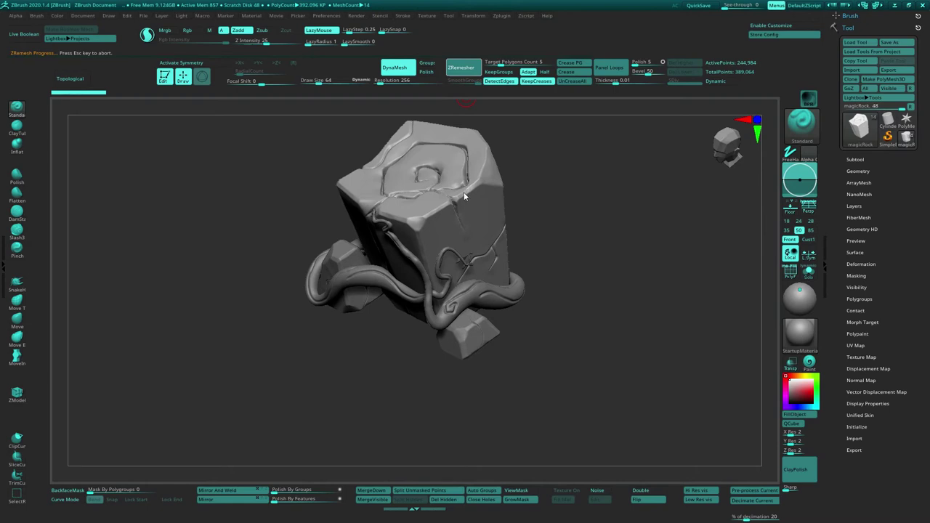
key(shift+f)
mouse_move(619, 255)
alt+mouse_down()
mouse_move(613, 202)
mouse_move(583, 235)
alt+mouse_up()
key(shift+f)
Subdivide the rock once, Del Lower, raise the target polygons to 10, and ZRemesh again
click(859, 170)
click(851, 240)
mouse_move(639, 291)
mouse_down()
mouse_move(582, 251)
mouse_move(574, 215)
mouse_move(585, 233)
mouse_up()
click(855, 198)
click(492, 63)
click(469, 73)
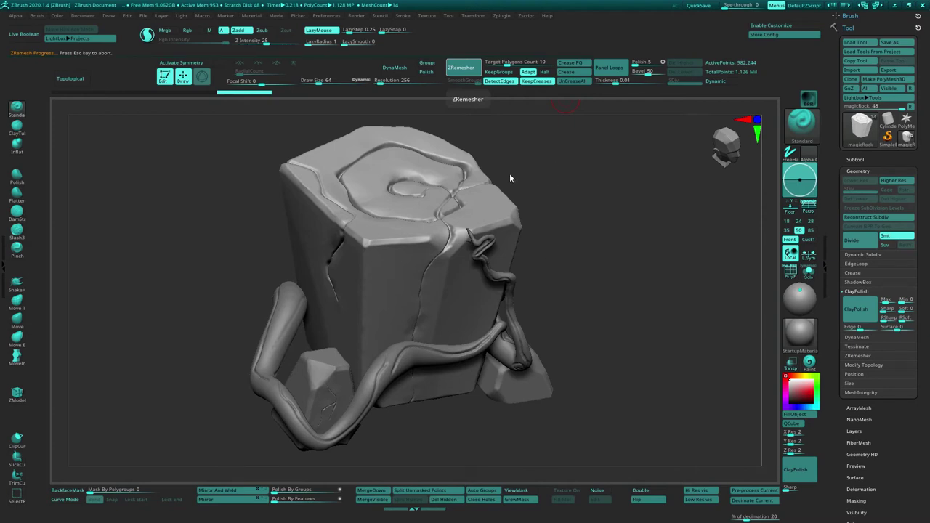
mouse_move(550, 249)
mouse_down()
mouse_move(581, 269)
mouse_move(567, 210)
mouse_up()
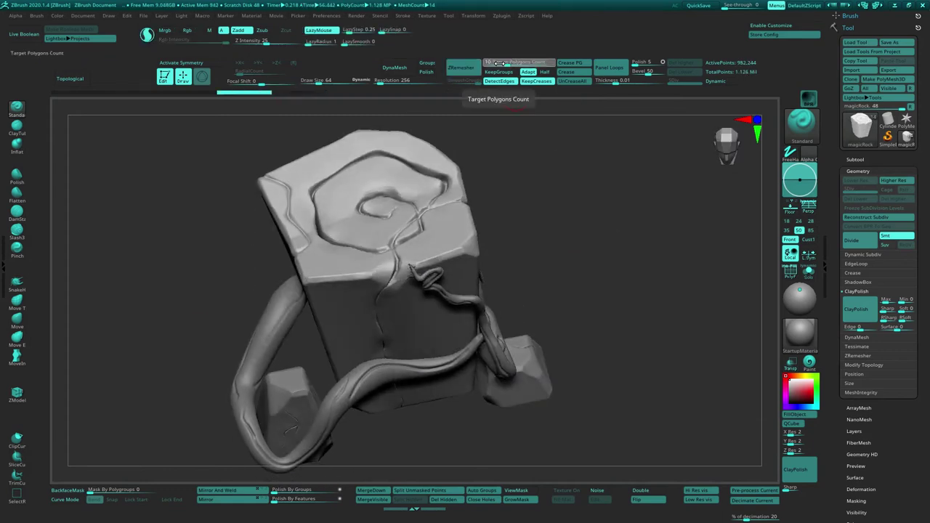
Draw a ZRemesher guide curve on the block and remesh following it
key(b)
key(z)
key(g)
drag(381, 247, 389, 313)
mouse_move(389, 313)
right_down()
mouse_move(445, 320)
mouse_move(433, 193)
right_up()
key(ctrl+r)
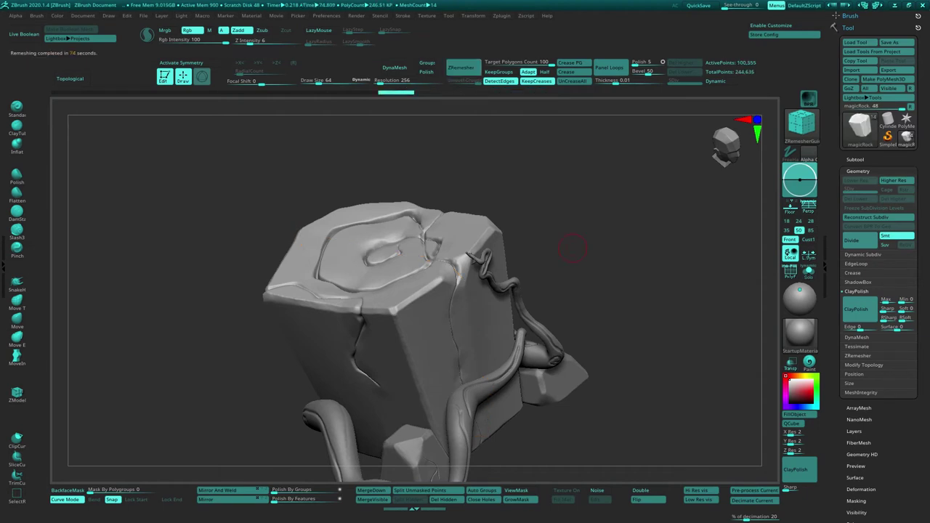
Check the new edge flow in wireframe, then ZRemesh the rock once more
drag(573, 249, 792, 276)
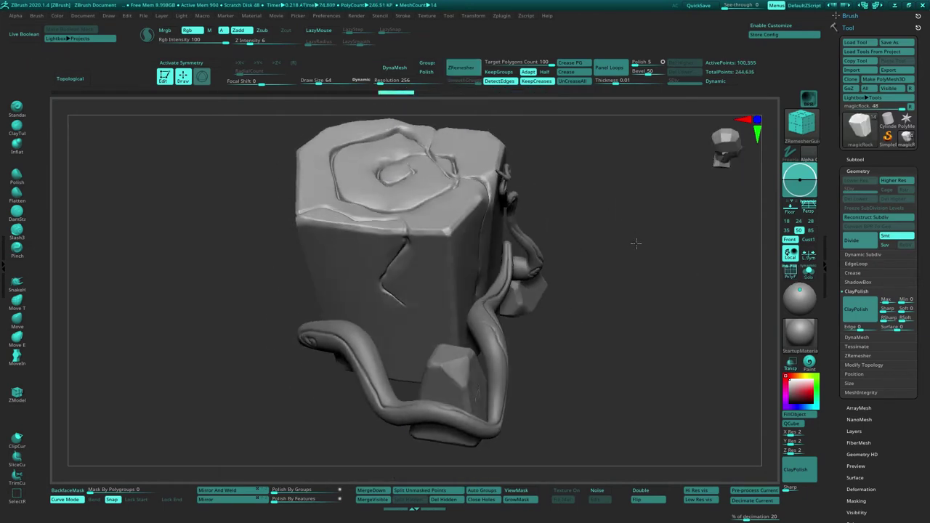
click(792, 276)
drag(602, 191, 163, 412)
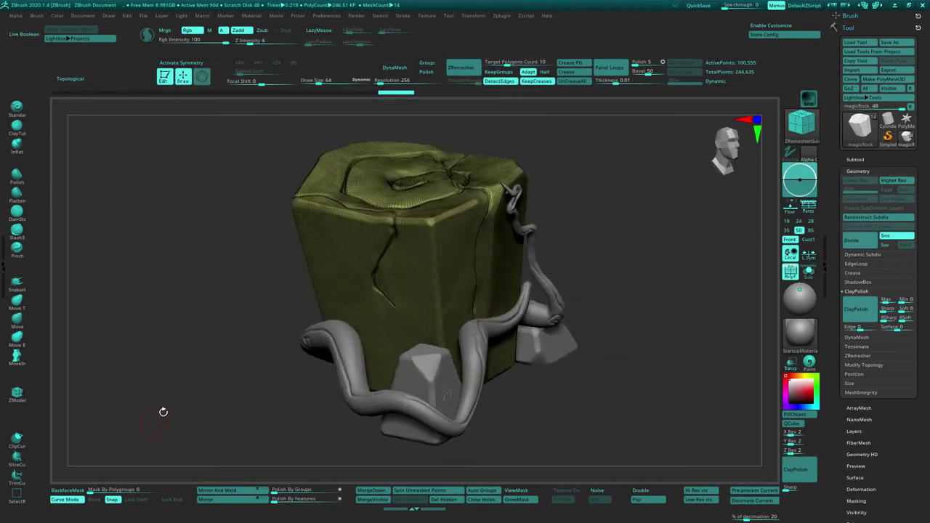
drag(374, 287, 465, 305)
click(809, 271)
mouse_move(465, 239)
mouse_down()
mouse_move(603, 211)
mouse_move(719, 262)
mouse_move(762, 315)
mouse_move(592, 234)
mouse_move(509, 181)
mouse_up()
click(809, 271)
click(461, 67)
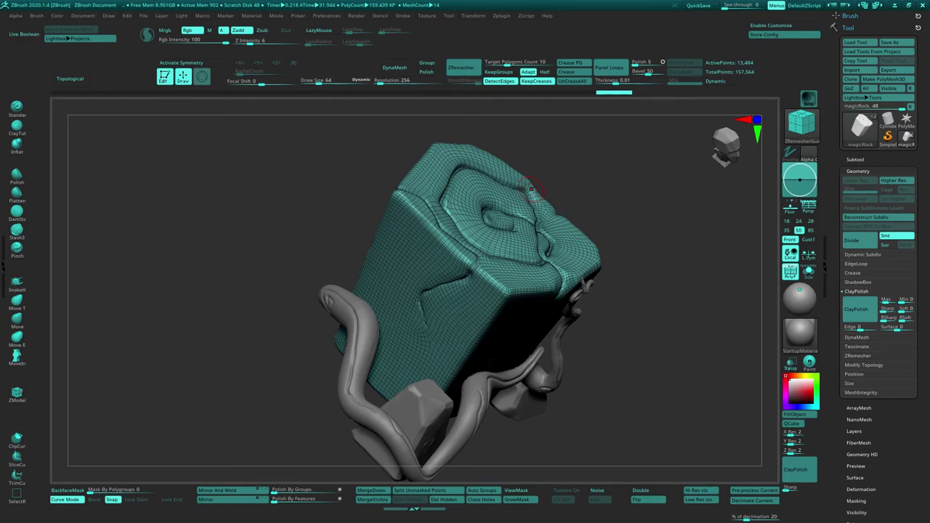
mouse_move(530, 188)
mouse_down()
mouse_move(581, 245)
mouse_move(617, 262)
mouse_move(654, 184)
mouse_up()
key(shift+f)
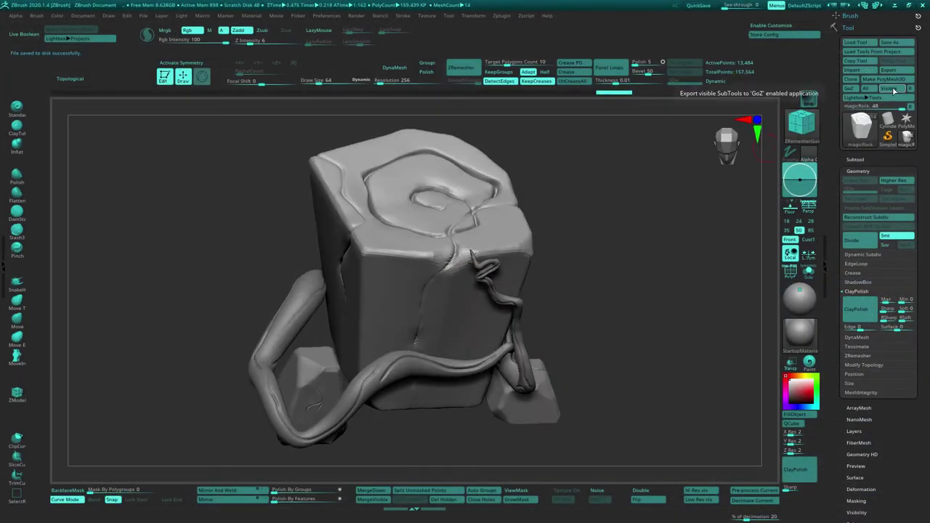
GoZ all visible subtools to Blender, then step through Cube_001, BezierCurve_001 and Cube_002
click(891, 89)
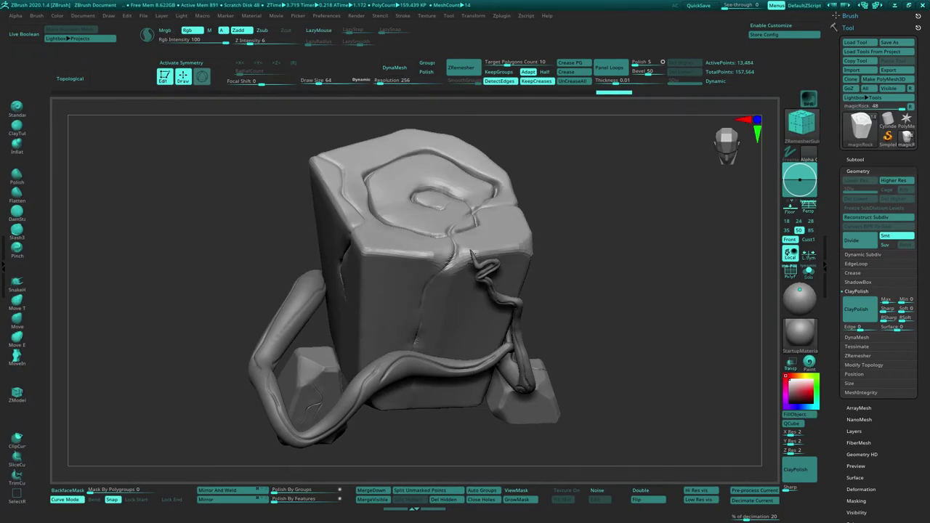
alt+click(460, 288)
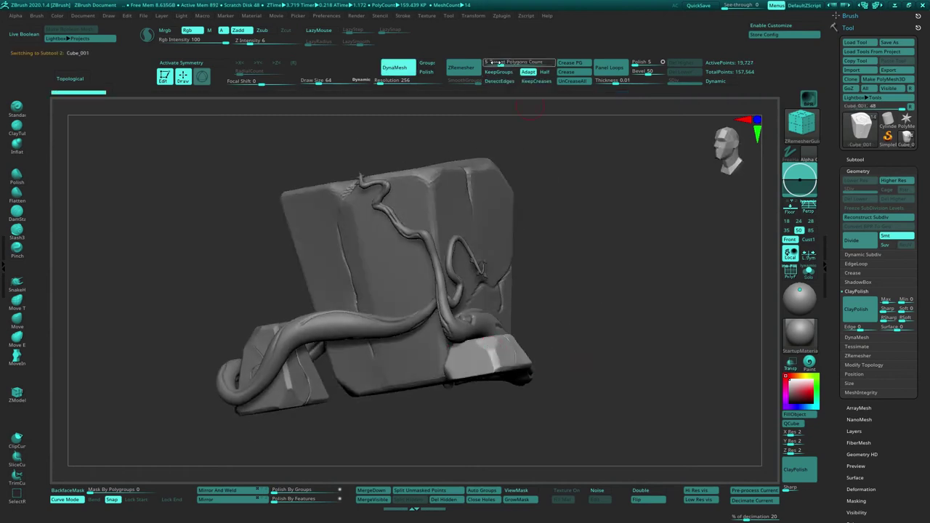
drag(569, 293, 550, 261)
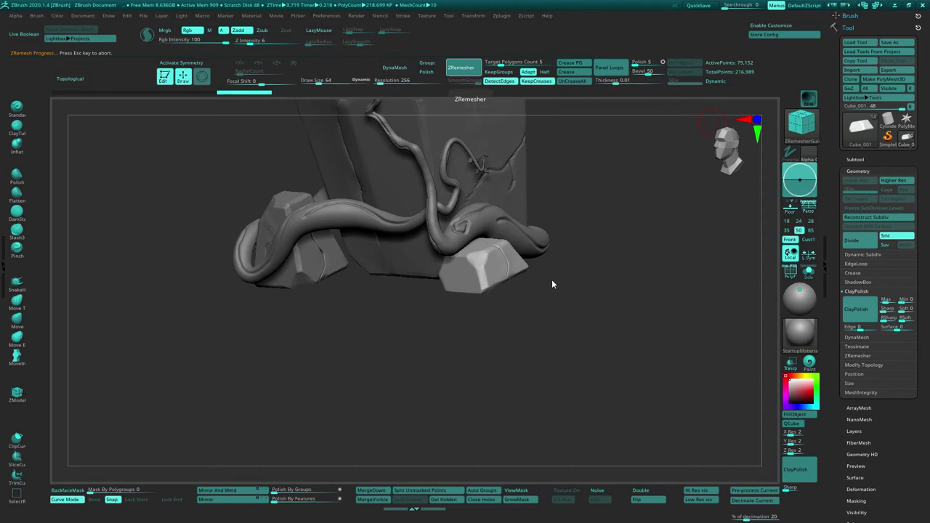
alt+drag(550, 277, 596, 240)
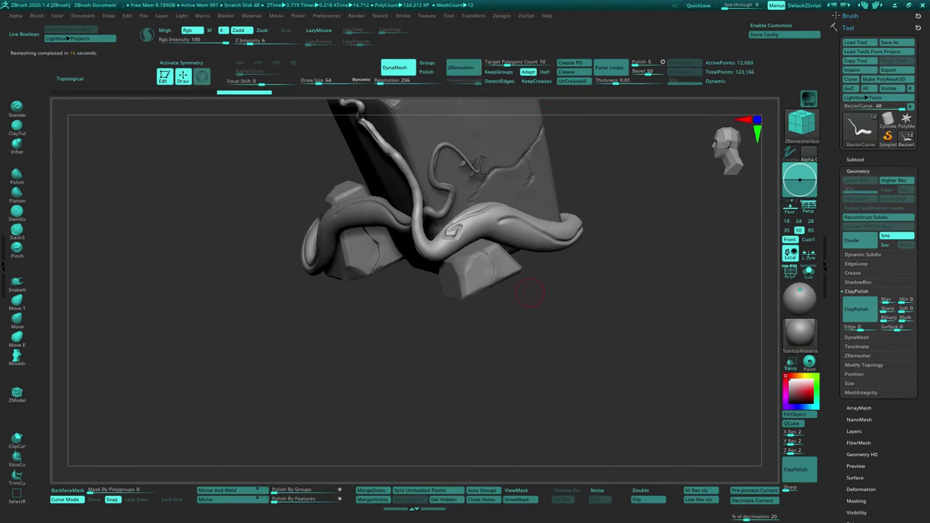
alt+drag(529, 292, 699, 292)
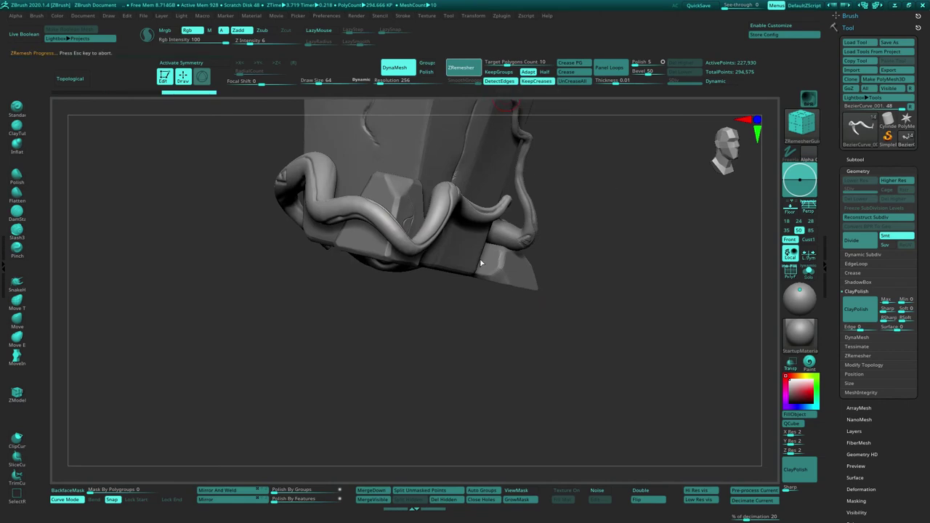
drag(600, 238, 456, 200)
alt+click(457, 200)
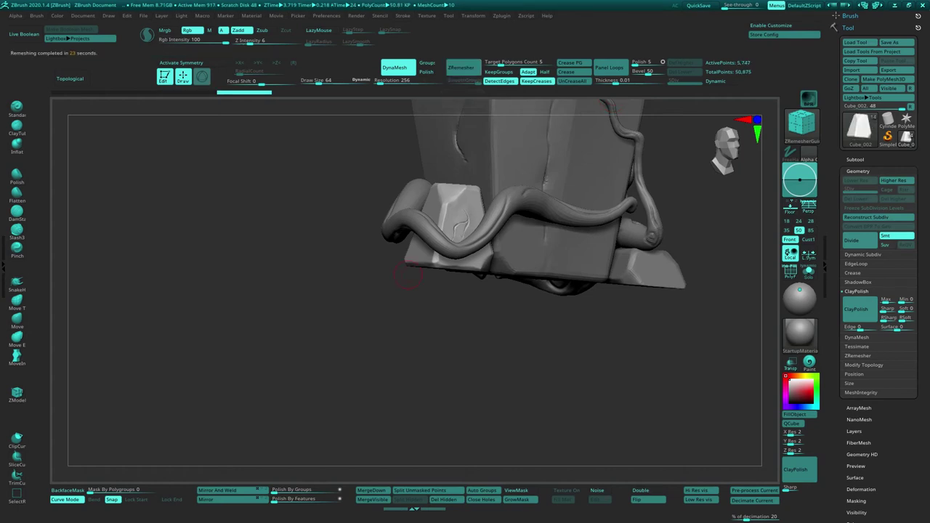
drag(409, 274, 662, 183)
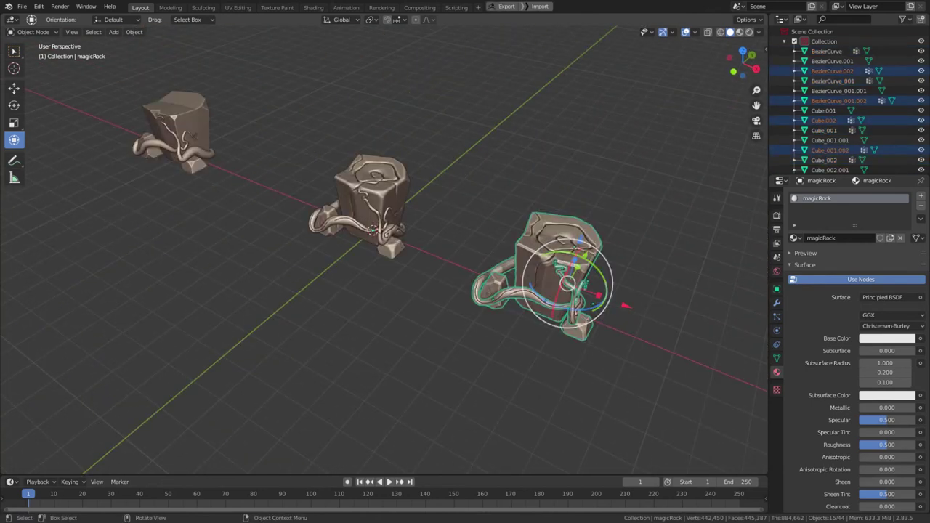
Move the remeshed rock copy along the X axis and frame the view on it
key(n)
key(g)
key(x)
key(Return)
key(KP_Decimal)
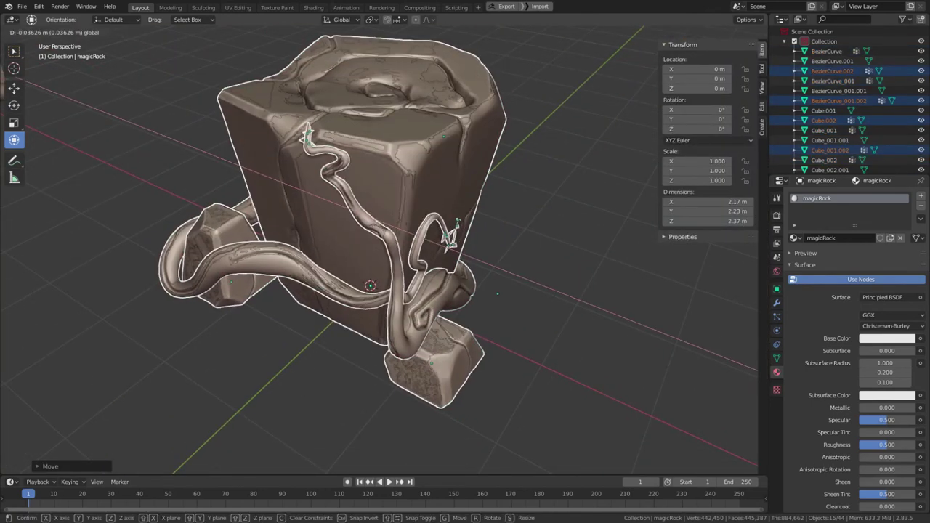
middle_drag(411, 247, 375, 234)
Move the root curves into place and set the copy's X location to 6.4631
key(g)
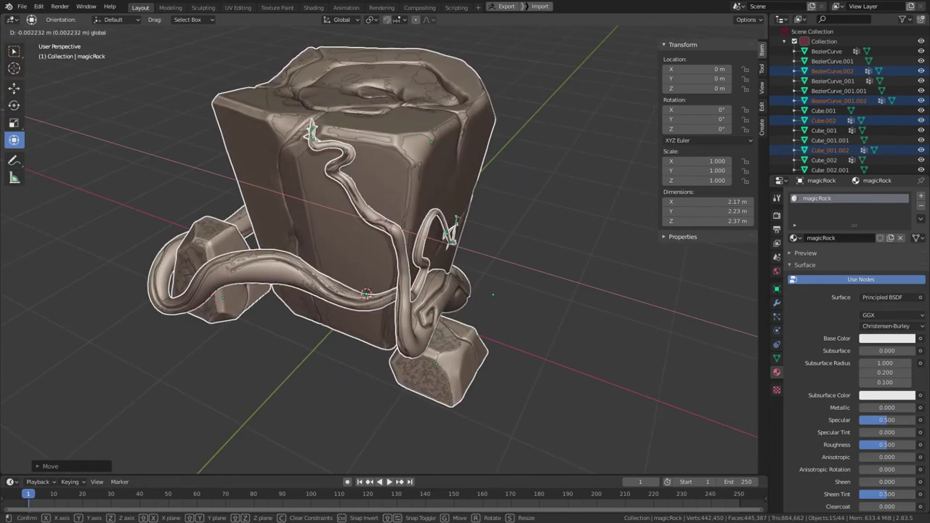
key(Return)
key(shift+d)
key(x)
key(Return)
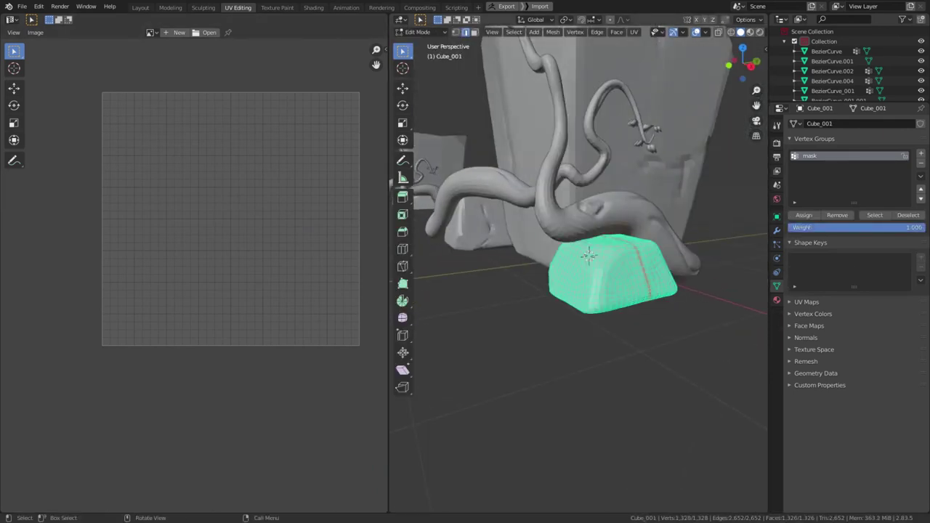
Enlarge the UV islands, delete seven unwanted objects, and inspect the root curve mesh
key(s)
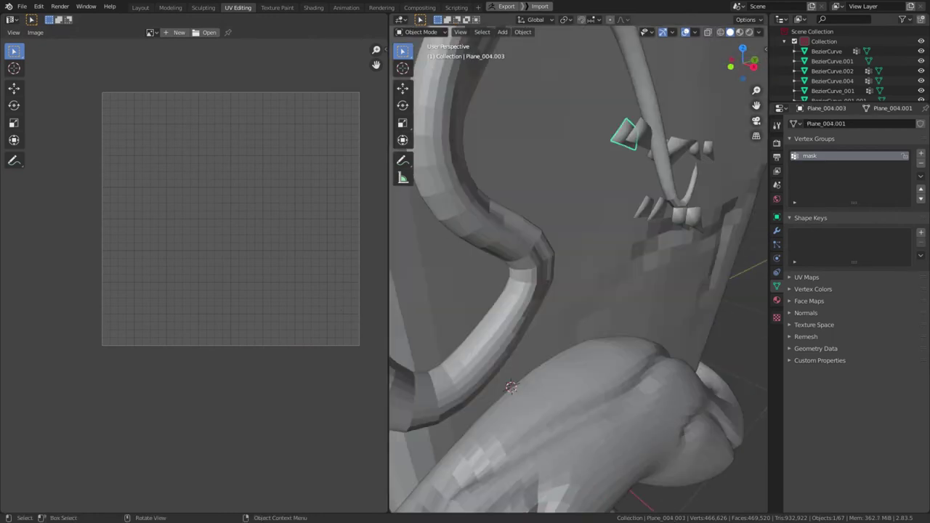
key(Delete)
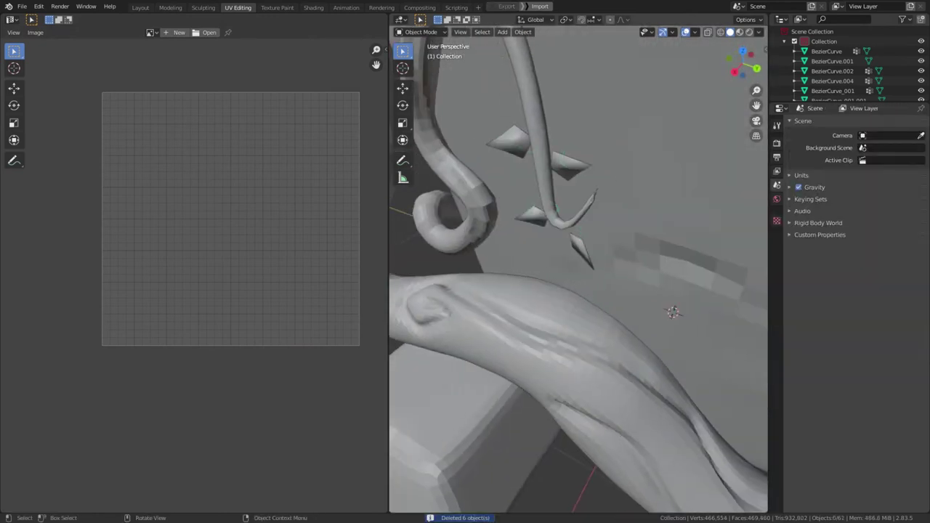
key(Delete)
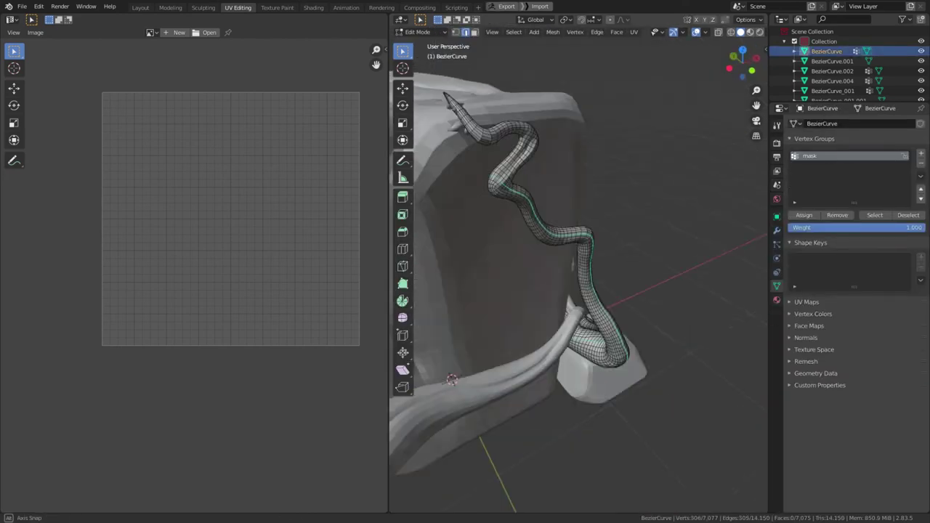
middle_drag(579, 269, 579, 269)
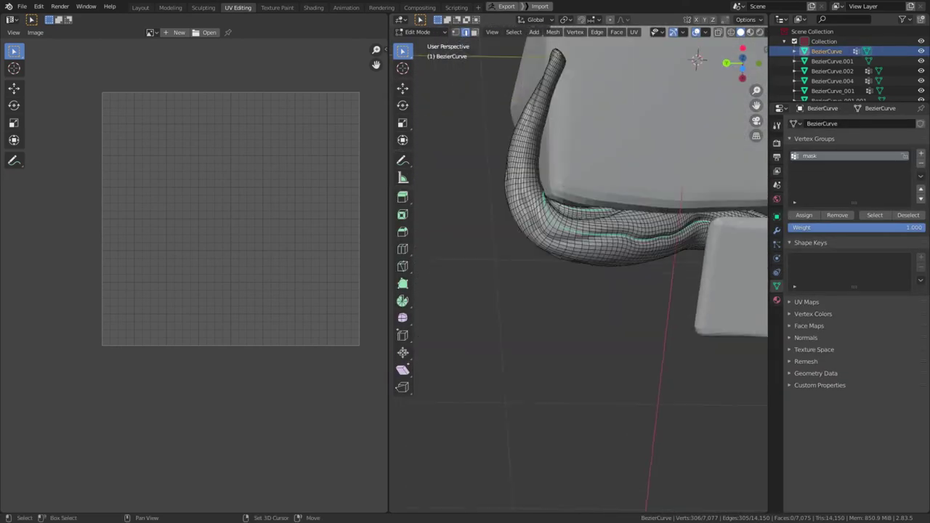
scroll(579, 269, up, 3)
middle_drag(578, 269, 579, 269)
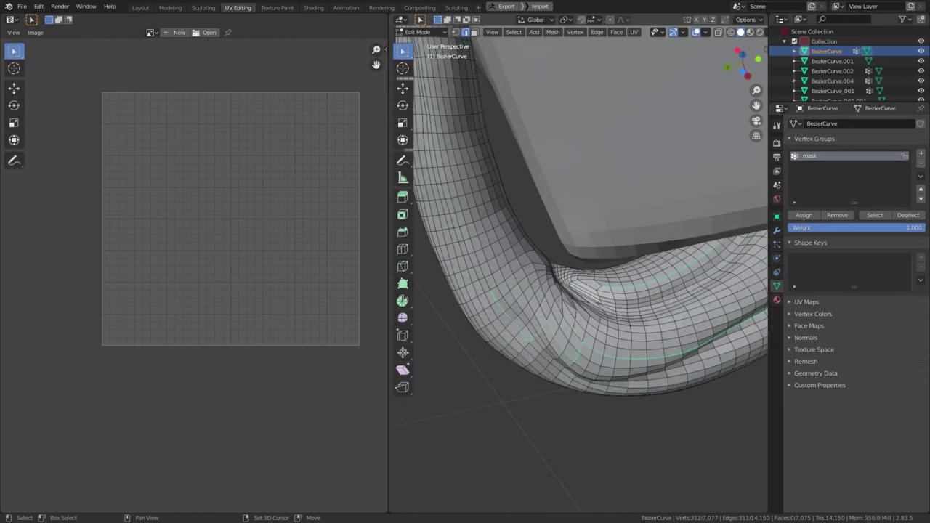
shift+middle_drag(570, 221, 628, 410)
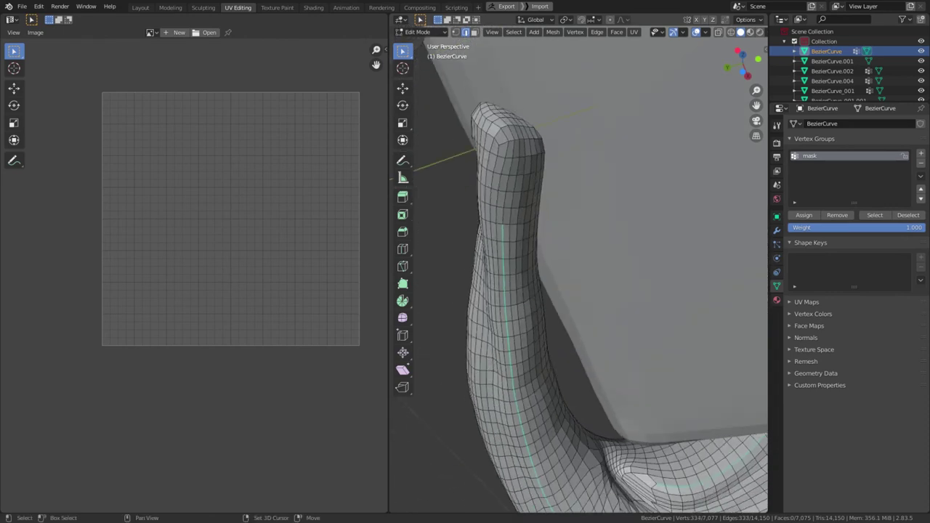
middle_drag(579, 269, 578, 269)
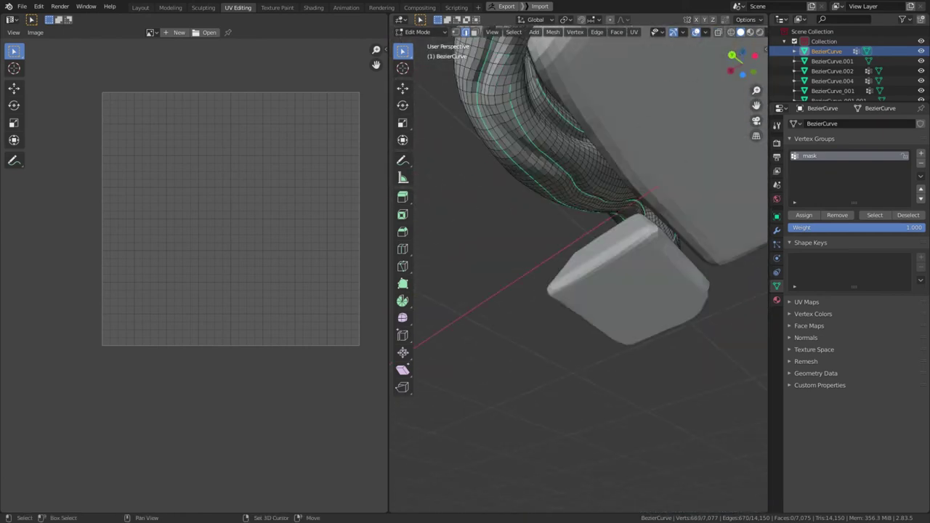
middle_drag(484, 118, 484, 118)
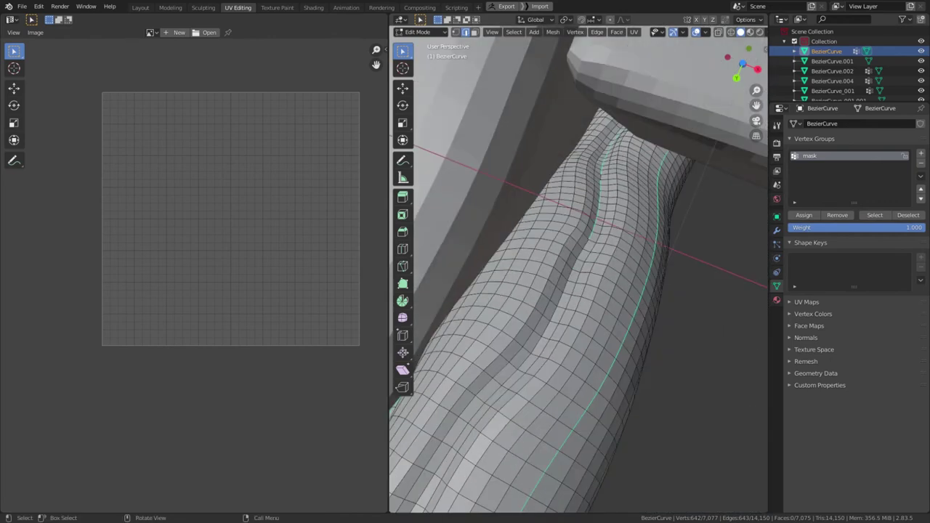
middle_drag(579, 268, 579, 269)
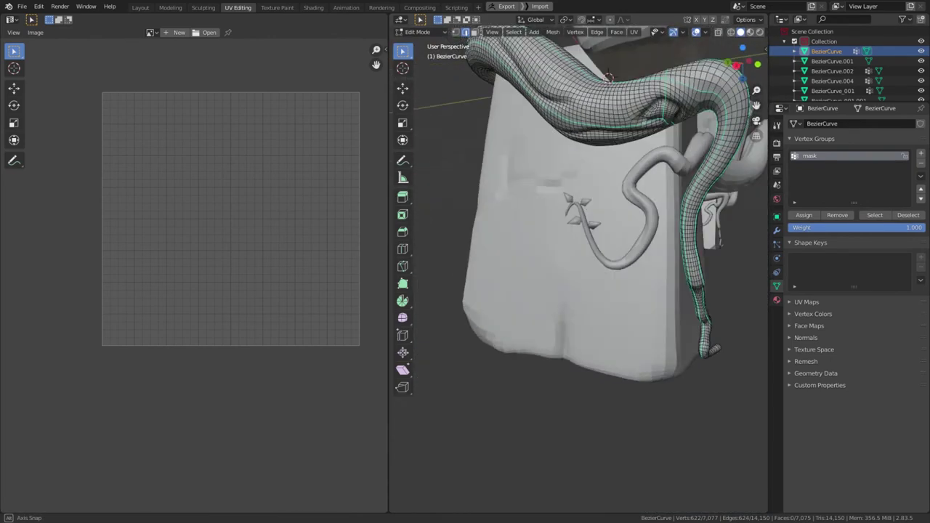
scroll(544, 82, up, 5)
scroll(543, 82, down, 5)
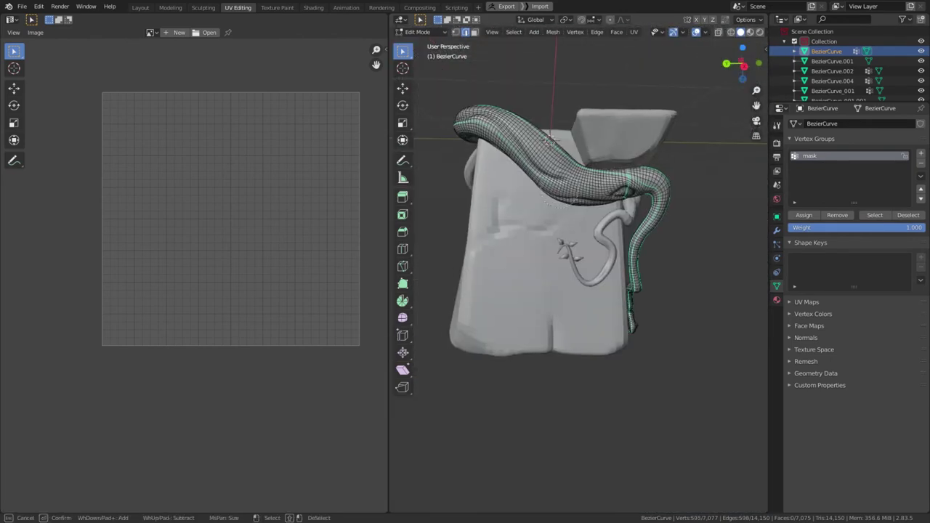
Circle-select a patch of faces on the root mesh
middle_drag(544, 82, 527, 190)
key(c)
drag(574, 171, 527, 190)
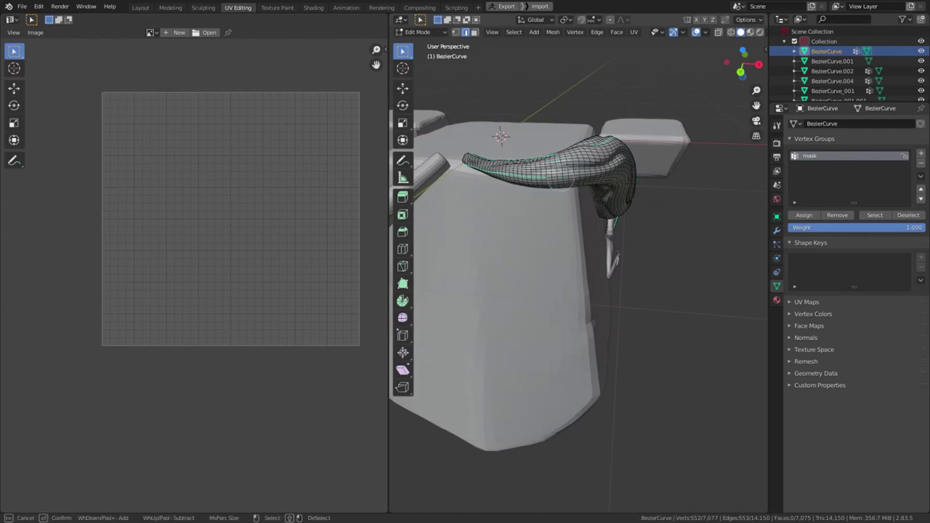
key(Escape)
scroll(567, 180, up, 5)
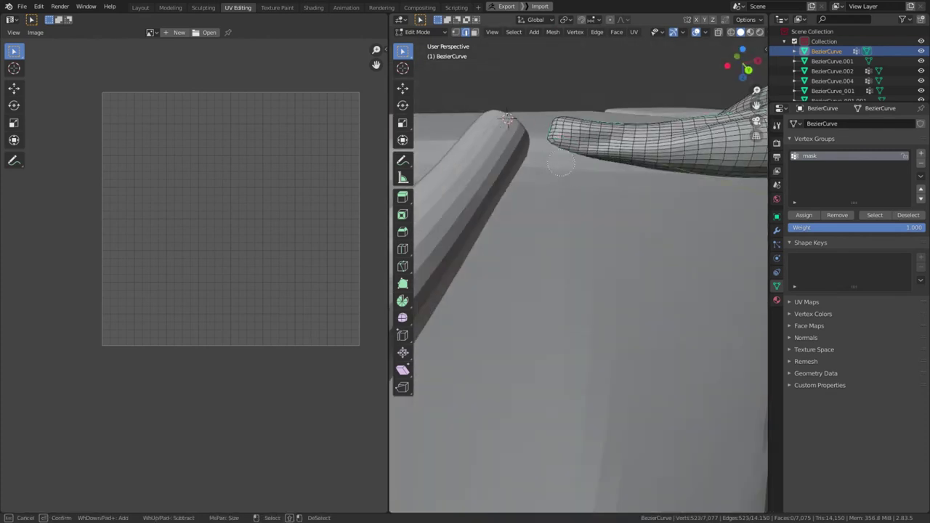
key(Escape)
scroll(560, 165, down, 8)
middle_drag(560, 165, 560, 166)
scroll(561, 166, up, 3)
Test-unwrap the whole root mesh, then clear the selection to pick seam edges
key(a)
key(u)
key(Return)
scroll(560, 166, up, 5)
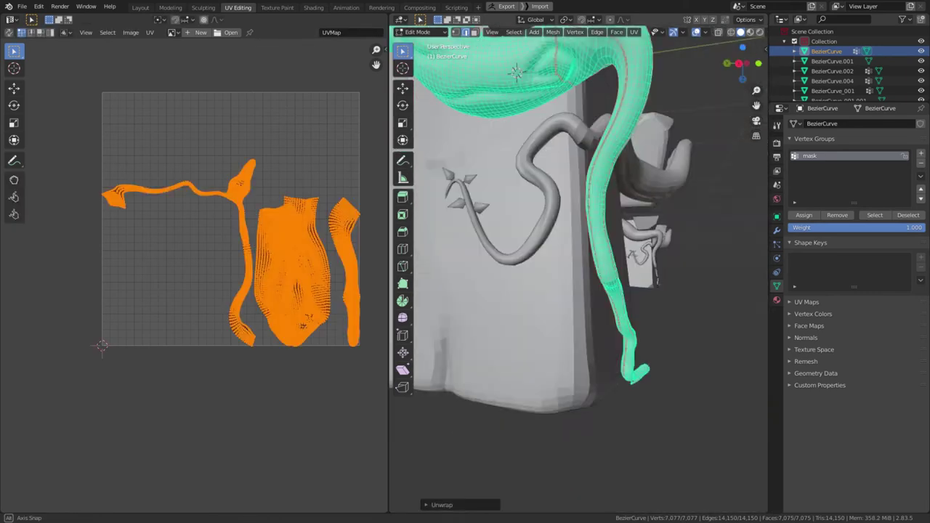
scroll(603, 83, up, 4)
key(alt+a)
scroll(611, 73, up, 2)
key(c)
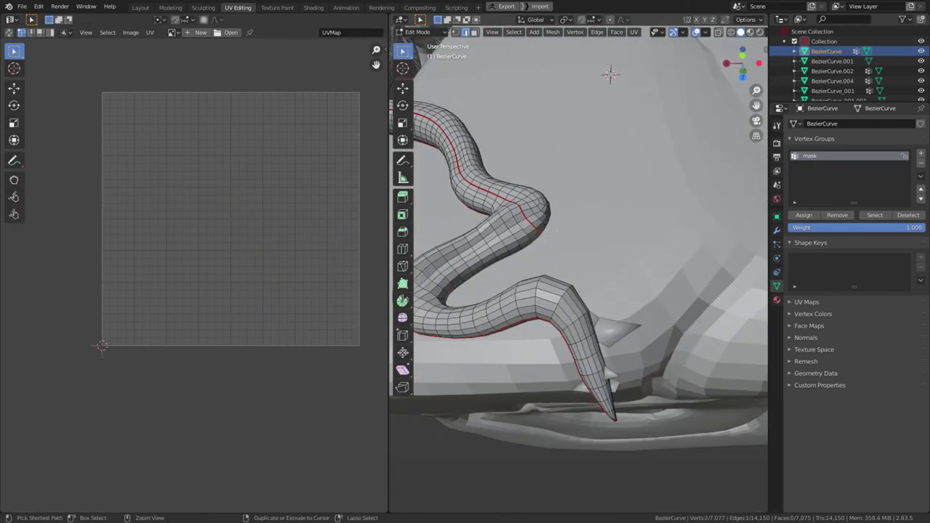
scroll(611, 73, down, 3)
mouse_move(610, 73)
middle_down()
mouse_move(694, 148)
mouse_move(531, 75)
mouse_move(437, 183)
mouse_move(449, 98)
mouse_move(586, 291)
mouse_move(567, 262)
middle_up()
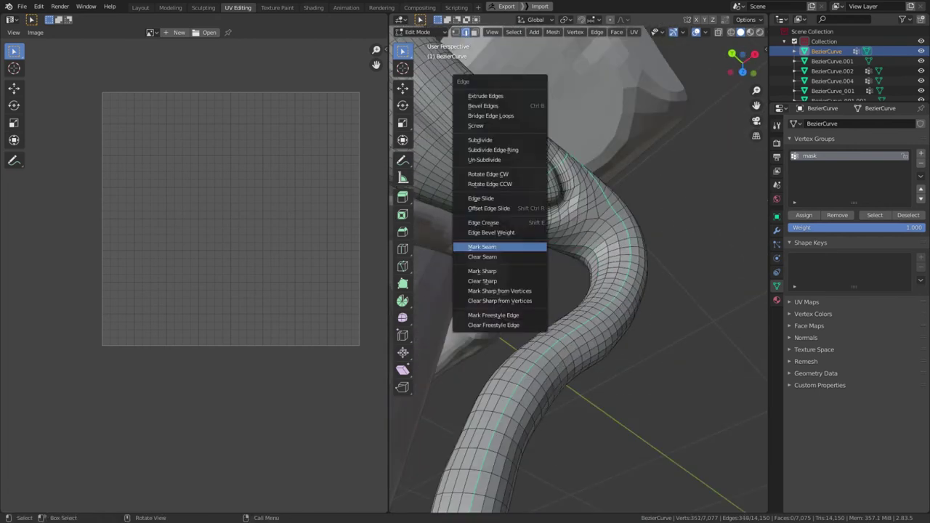
Mark the selected edges as a seam and unwrap the current root mesh
click(482, 246)
key(a)
key(u)
click(480, 203)
scroll(95, 149, up, 2)
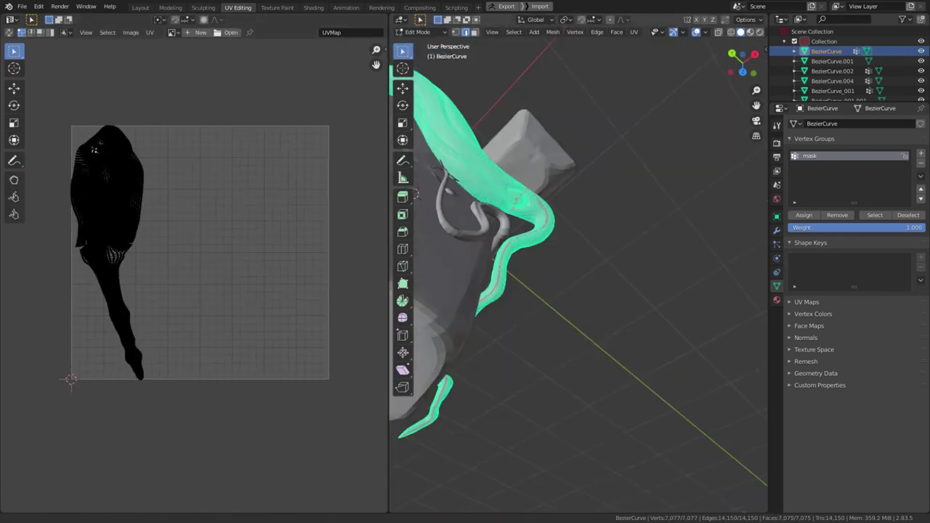
middle_drag(509, 290, 574, 276)
key(Tab)
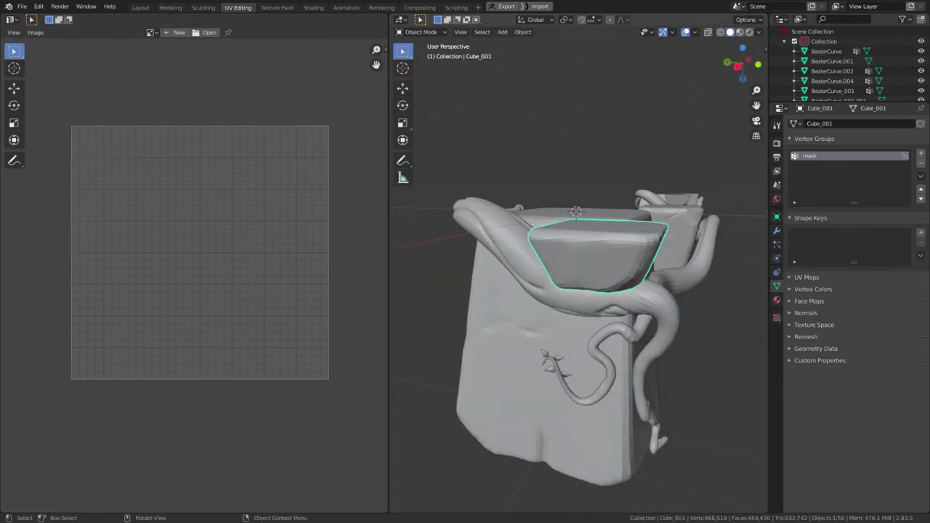
Select the BezierCurve root in edit mode and give it an initial unwrap
click(827, 51)
key(Tab)
key(u)
click(480, 397)
key(a)
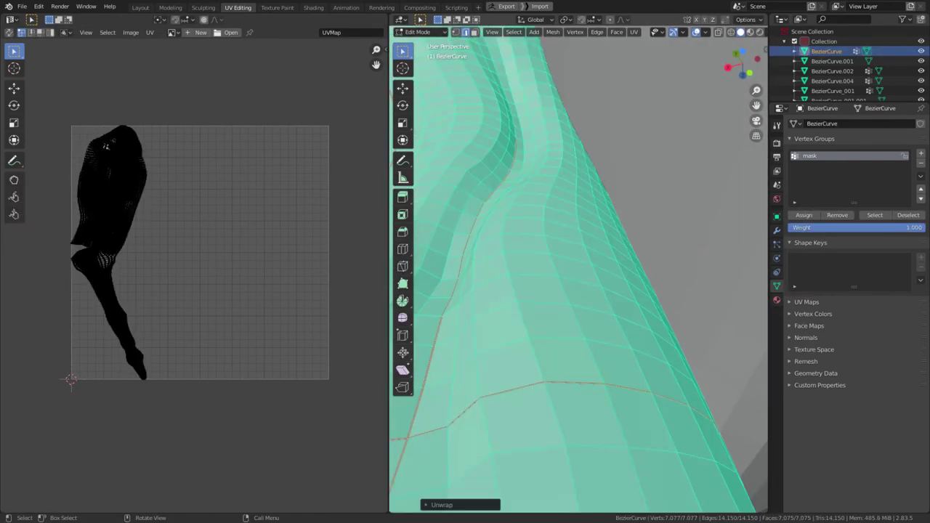
middle_drag(581, 290, 618, 277)
key(alt+a)
Mark a new seam on BezierCurve and unwrap it again along that seam
click(516, 260)
key(a)
key(u)
click(540, 197)
key(Tab)
scroll(579, 261, down, 5)
Select BezierCurve_001 in edit mode and give it an initial unwrap
click(833, 91)
key(Tab)
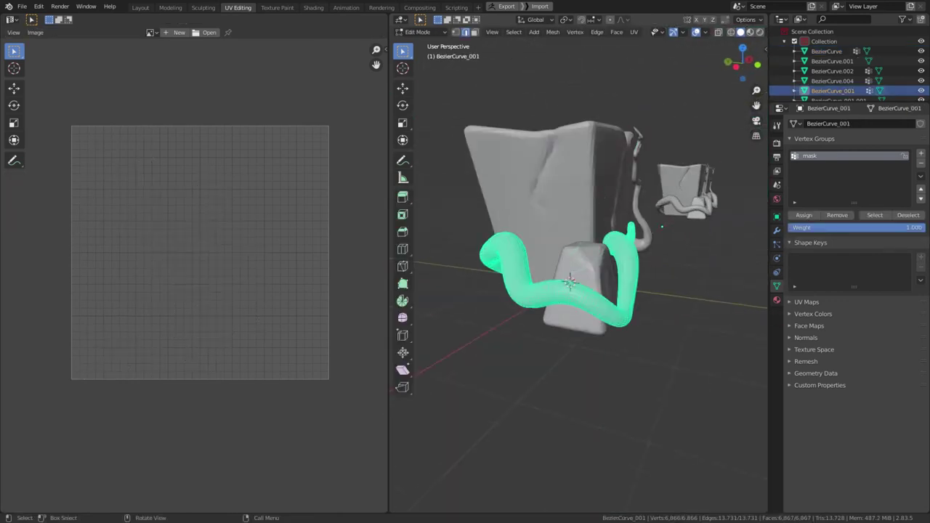
scroll(579, 262, up, 5)
scroll(579, 262, down, 5)
key(u)
click(505, 224)
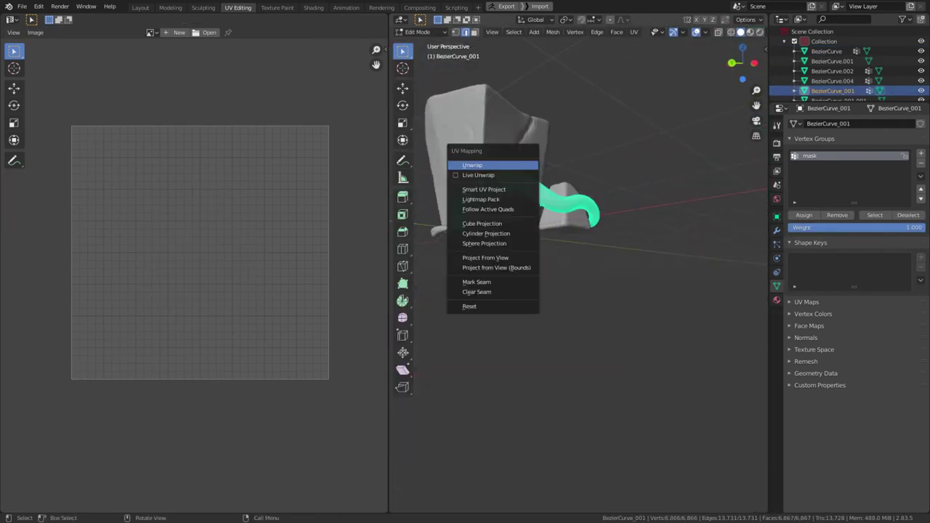
scroll(579, 268, up, 5)
mouse_move(579, 269)
middle_down()
mouse_move(617, 262)
mouse_move(552, 276)
middle_up()
Mark seam edges on BezierCurve_001 and unwrap it along them
key(alt+a)
scroll(578, 269, down, 8)
scroll(578, 269, up, 5)
key(ctrl+e)
click(560, 268)
key(u)
click(556, 250)
middle_drag(581, 262, 509, 276)
Move the small UV island upper right and rotate both islands onto diagonals
key(l)
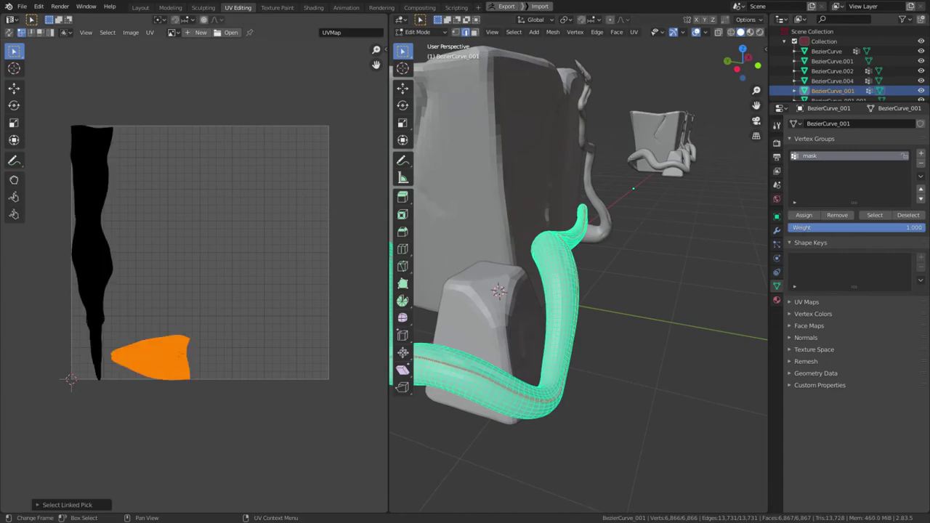
middle_drag(566, 262, 515, 141)
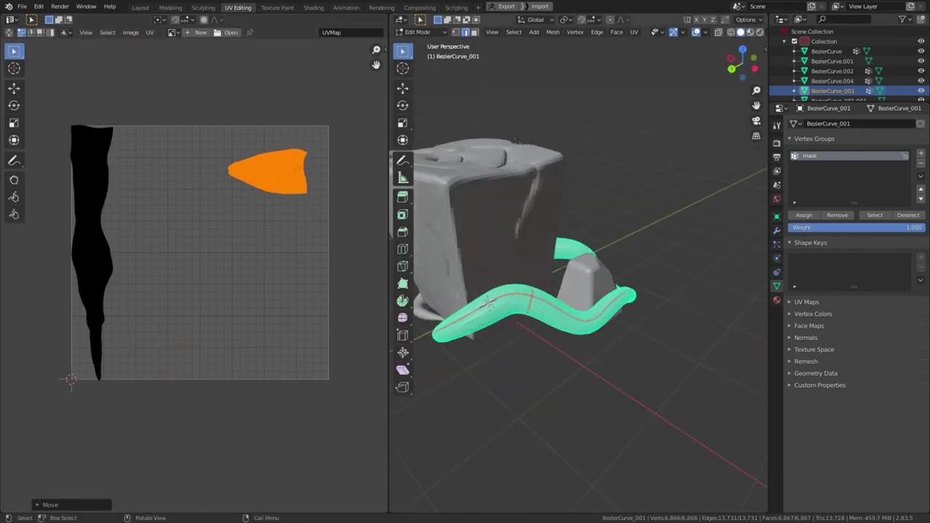
scroll(91, 254, up, 3)
key(l)
key(r)
scroll(204, 248, down, 3)
key(l)
key(r)
click(314, 243)
Scale and rotate both islands together to fill the UV square
key(a)
key(s)
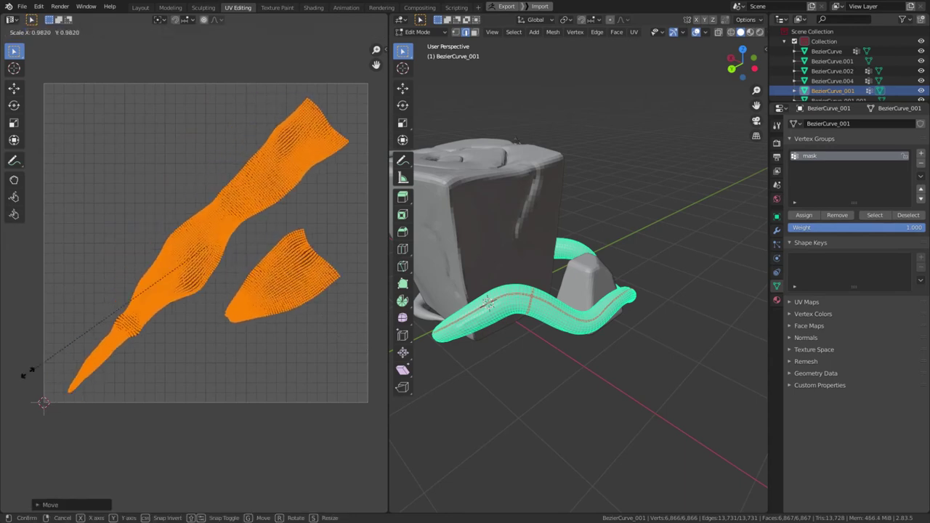
click(212, 392)
key(r)
click(212, 392)
key(Tab)
In front orthographic view, slide the right-hand pillar model along X onto the other
scroll(579, 254, down, 4)
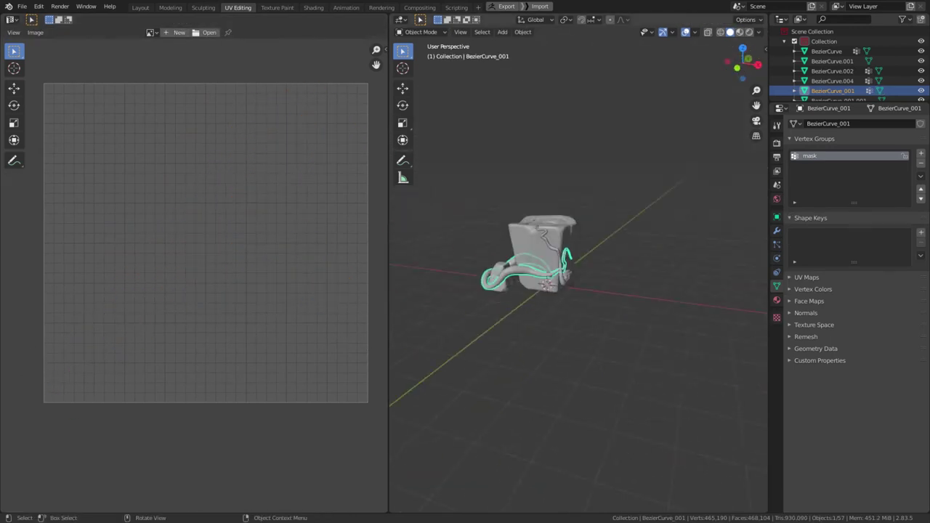
click(537, 269)
middle_drag(536, 269, 553, 248)
key(g)
key(x)
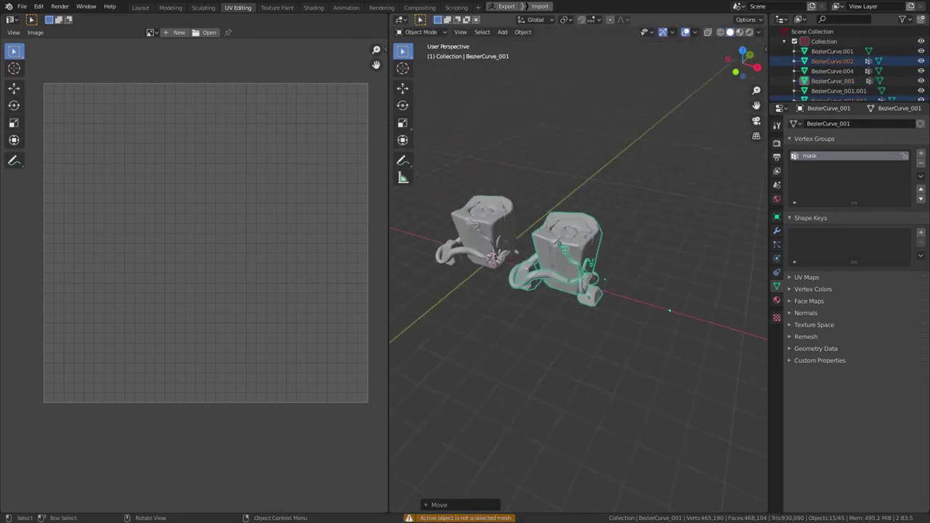
key(alt+a)
click(550, 259)
key(KP_1)
key(g)
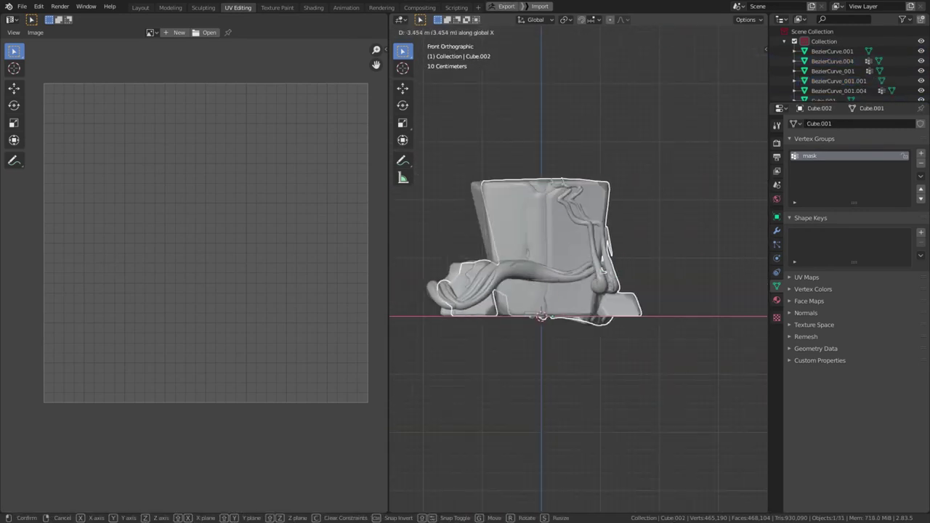
key(Return)
Return to a perspective view, verify the move with undo/redo, and make Cube.002 active
mouse_move(581, 291)
middle_down()
mouse_move(604, 276)
mouse_move(391, 196)
middle_up()
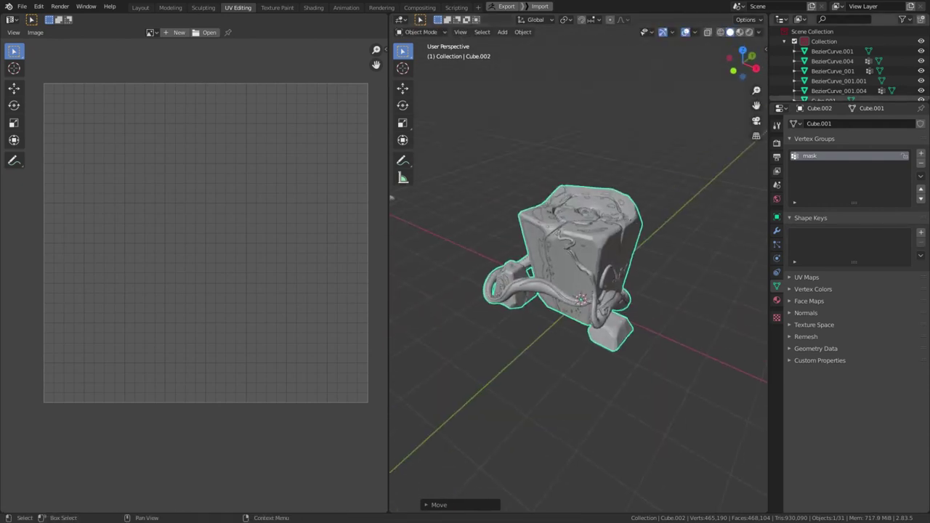
drag(849, 103, 849, 283)
click(833, 71)
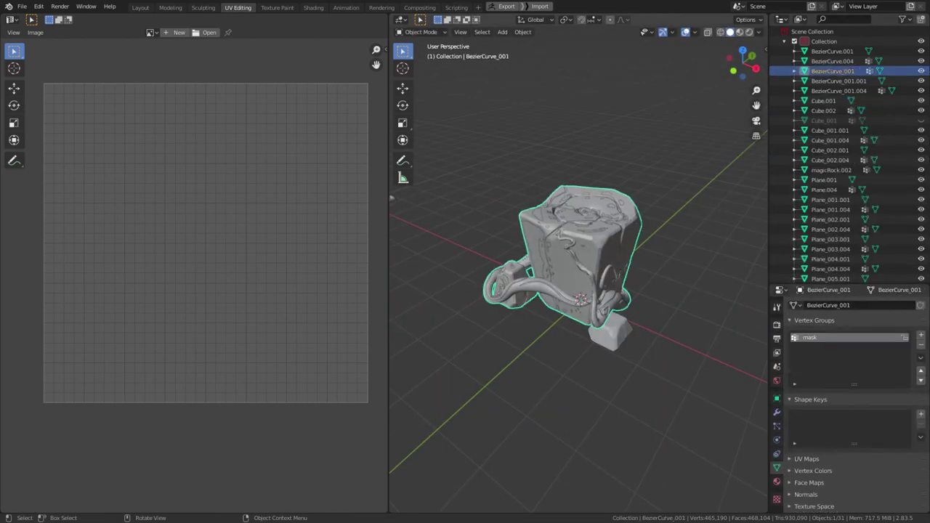
key(ctrl+z)
key(ctrl+shift+z)
key(ctrl+alt+z)
key(Escape)
click(533, 276)
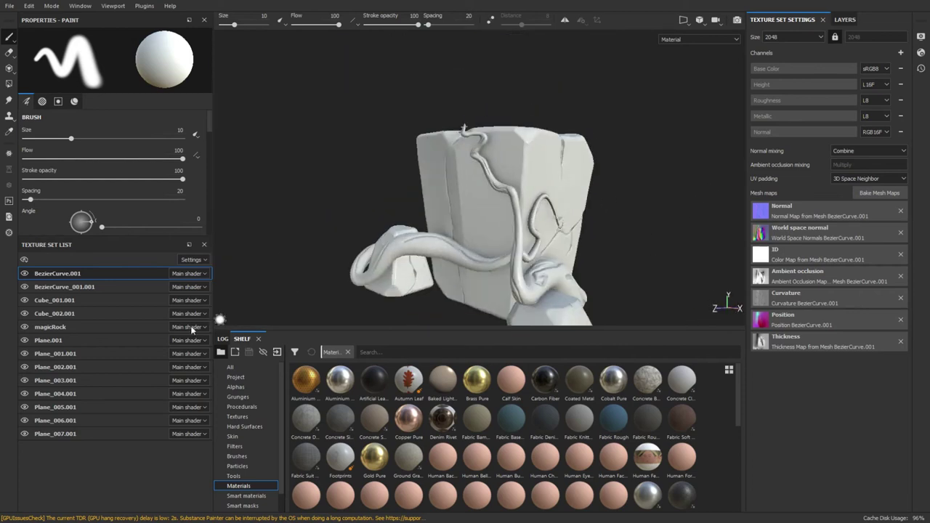
Switch to the magicRock texture set and rename its fill layer to curveI
click(145, 327)
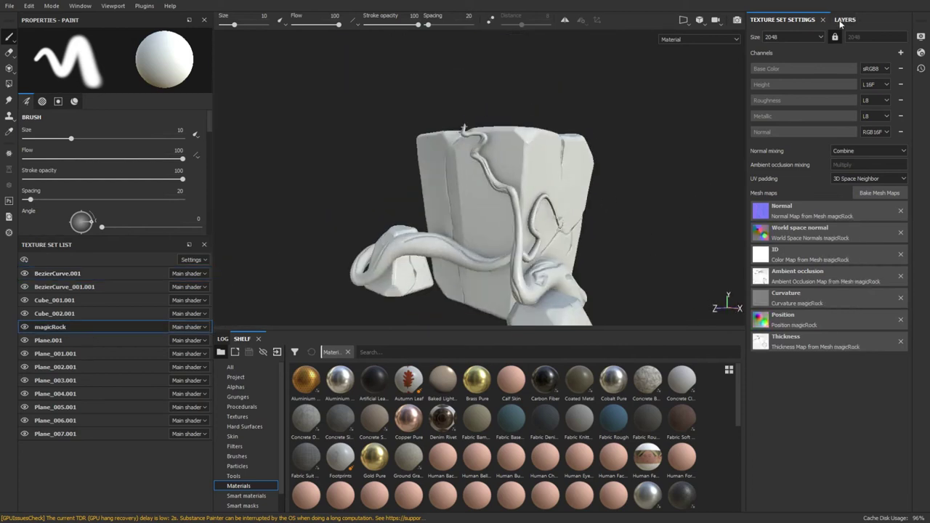
click(831, 20)
double_click(793, 56)
key(Return)
scroll(73, 144, down, 5)
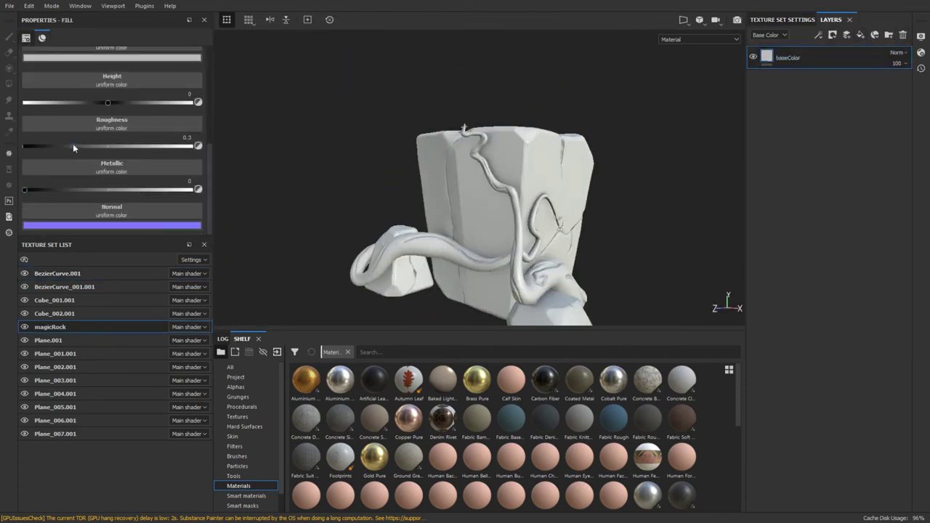
scroll(73, 144, up, 3)
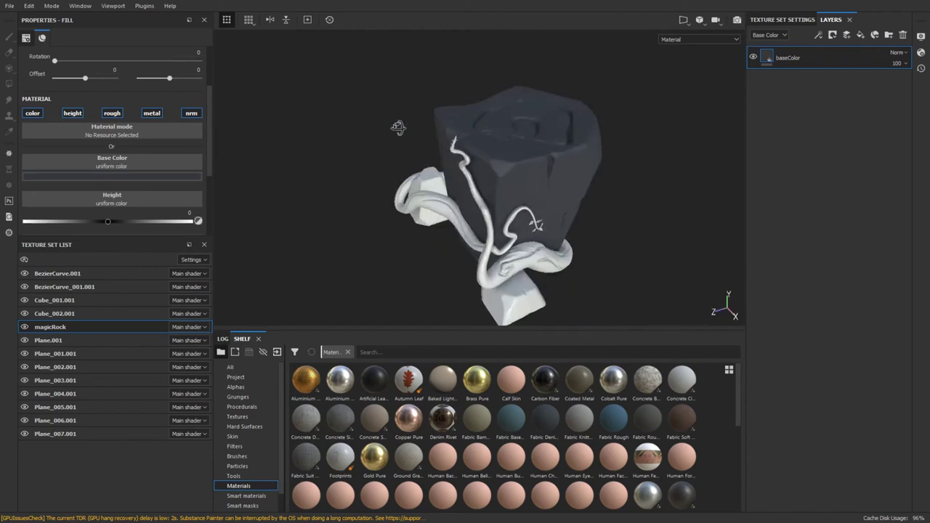
mouse_move(508, 182)
alt+mouse_down()
mouse_move(595, 173)
mouse_move(791, 68)
alt+mouse_up()
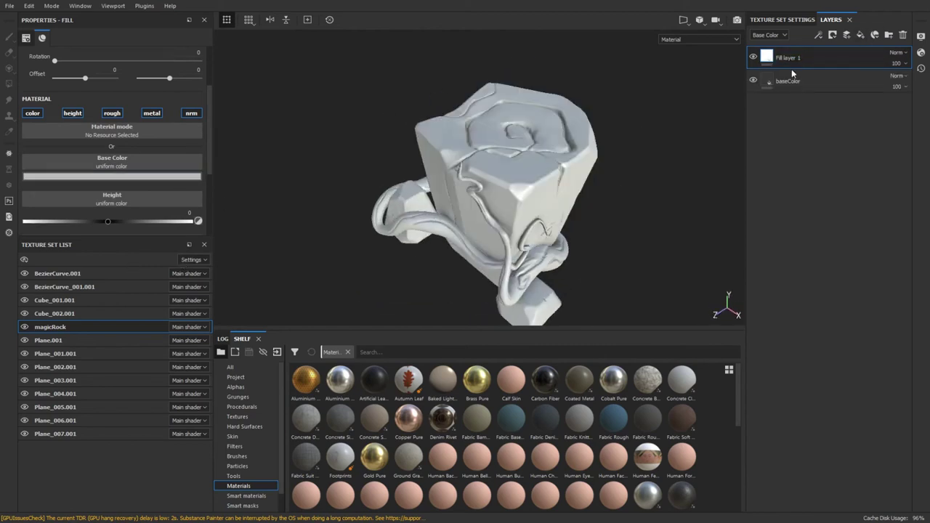
Add a black mask with a Curvature generator, tuning its balance, blur and contrast
click(778, 55)
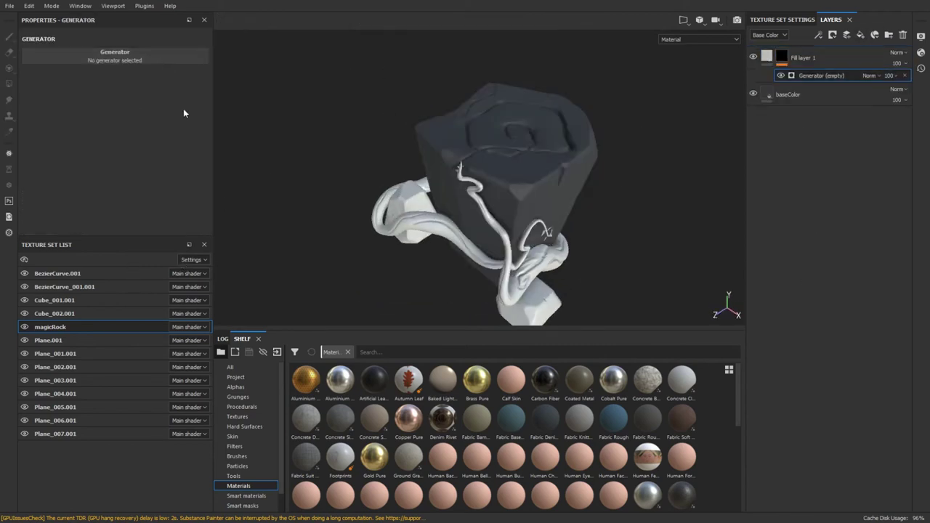
mouse_move(114, 138)
mouse_down()
mouse_move(129, 137)
mouse_move(98, 137)
mouse_up()
alt+drag(364, 123, 440, 94)
click(76, 96)
mouse_move(97, 138)
mouse_down()
mouse_move(159, 139)
mouse_move(130, 138)
mouse_up()
click(138, 96)
drag(43, 118, 33, 118)
drag(86, 158, 129, 158)
alt+drag(436, 182, 466, 276)
scroll(109, 160, down, 2)
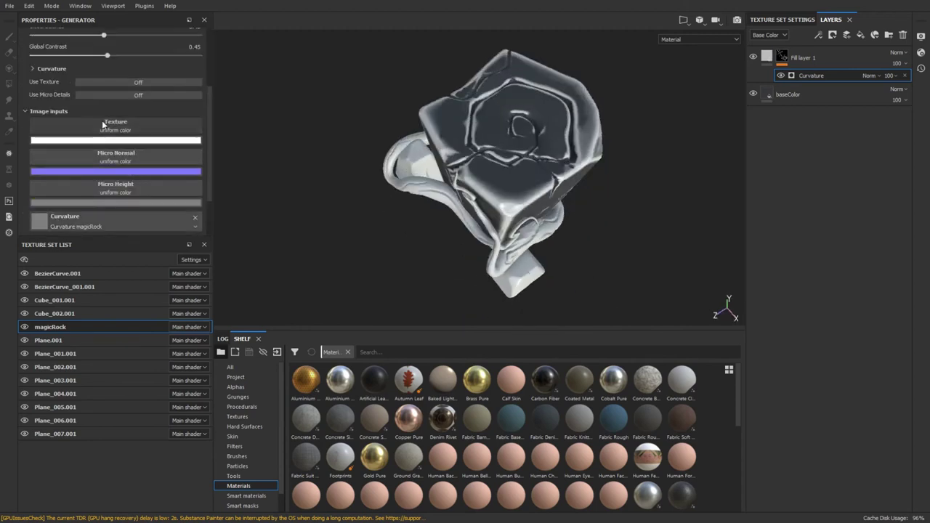
Select Fill layer 1, try a roughness change and rename, then undo them
click(803, 58)
scroll(130, 116, up, 3)
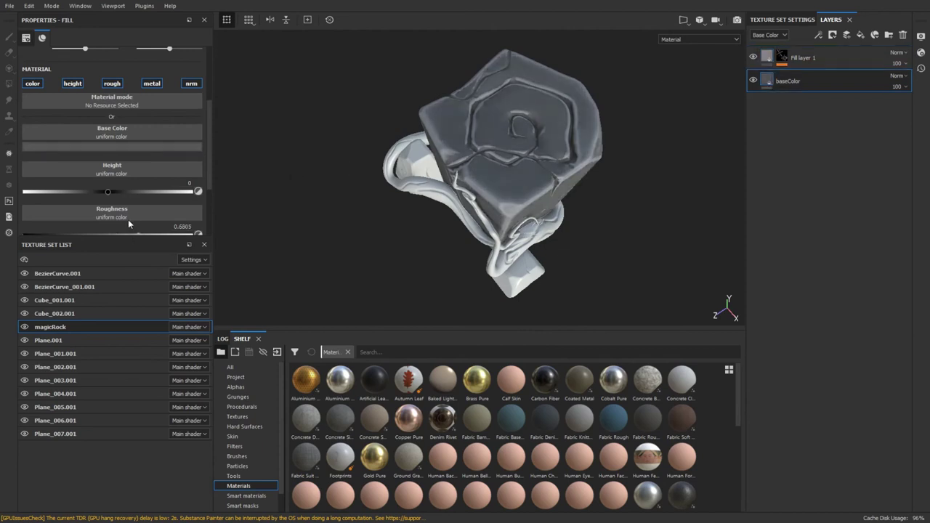
drag(128, 234, 174, 234)
key(ctrl+z)
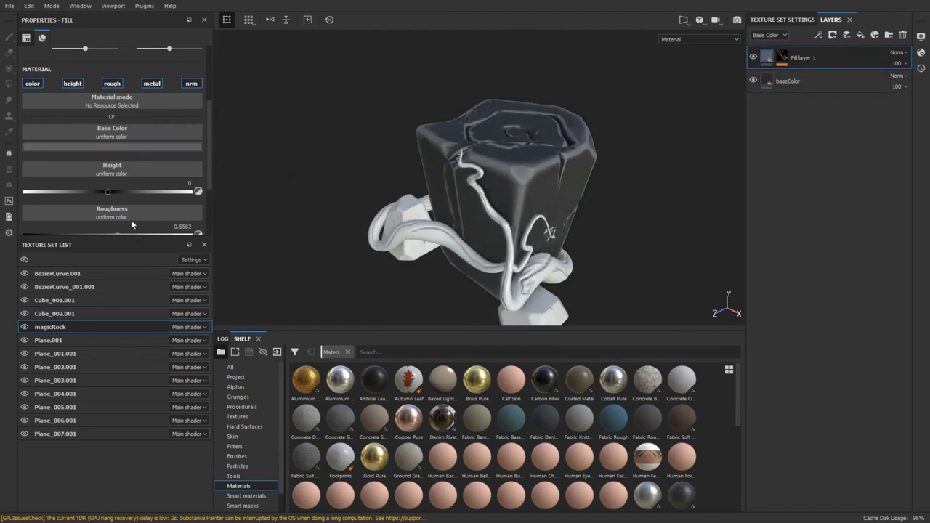
double_click(806, 57)
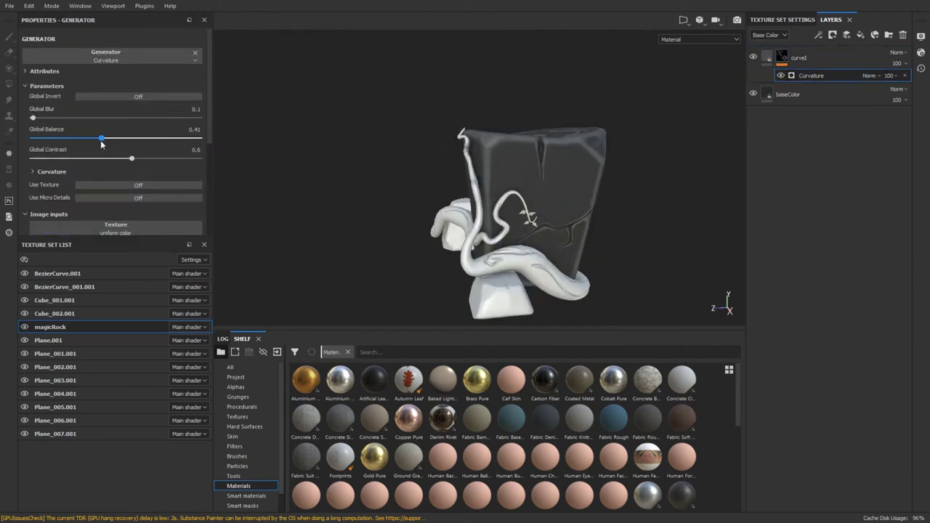
key(ctrl+z)
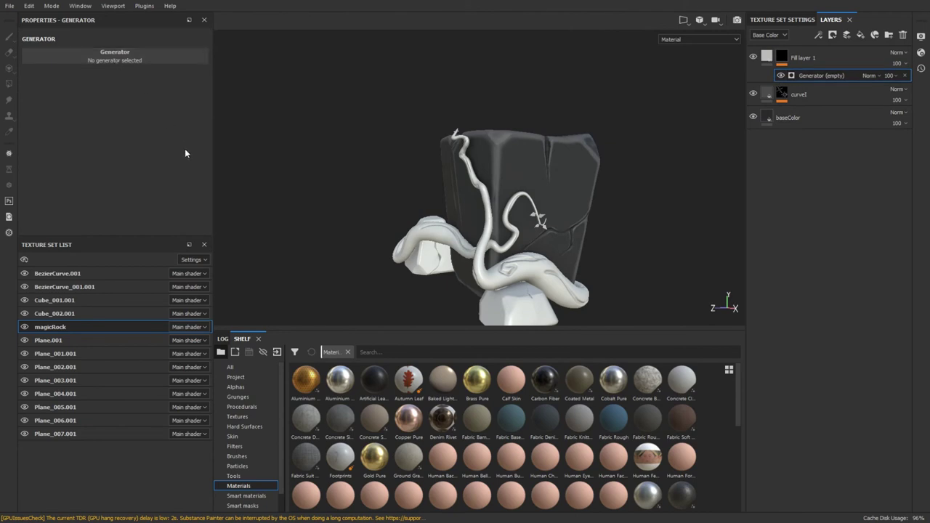
Adjust the new layer's Dirt mask level and contrast, undoing a few trial tweaks
mouse_move(189, 131)
mouse_down()
mouse_move(89, 130)
mouse_move(58, 151)
mouse_up()
click(142, 108)
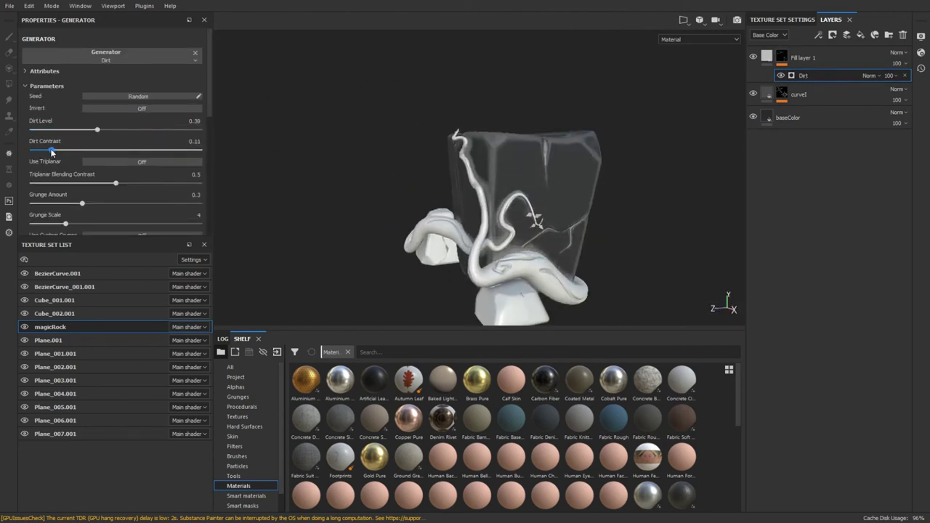
key(ctrl+z)
key(ctrl+z)
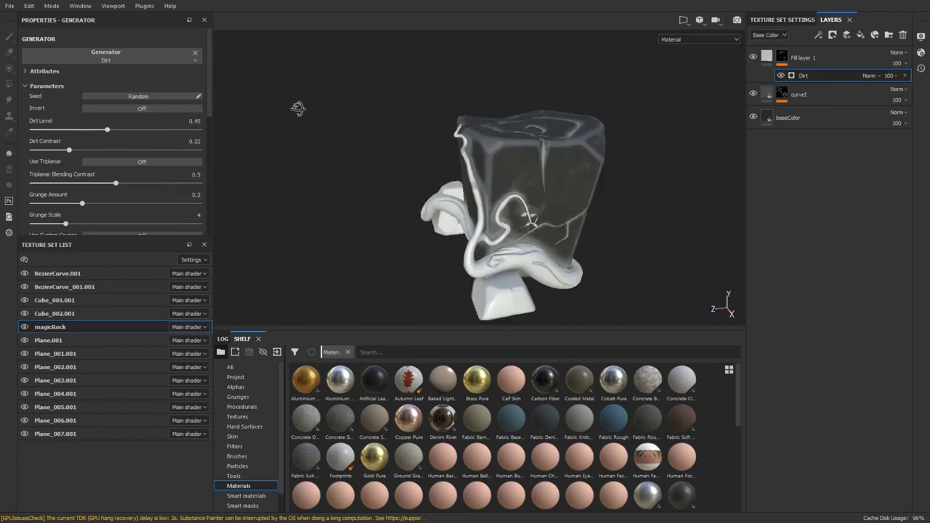
key(ctrl+z)
scroll(129, 125, up, 2)
key(ctrl+z)
mouse_move(252, 244)
alt+mouse_down()
mouse_move(132, 266)
mouse_move(111, 241)
mouse_move(379, 195)
alt+mouse_up()
key(ctrl+y)
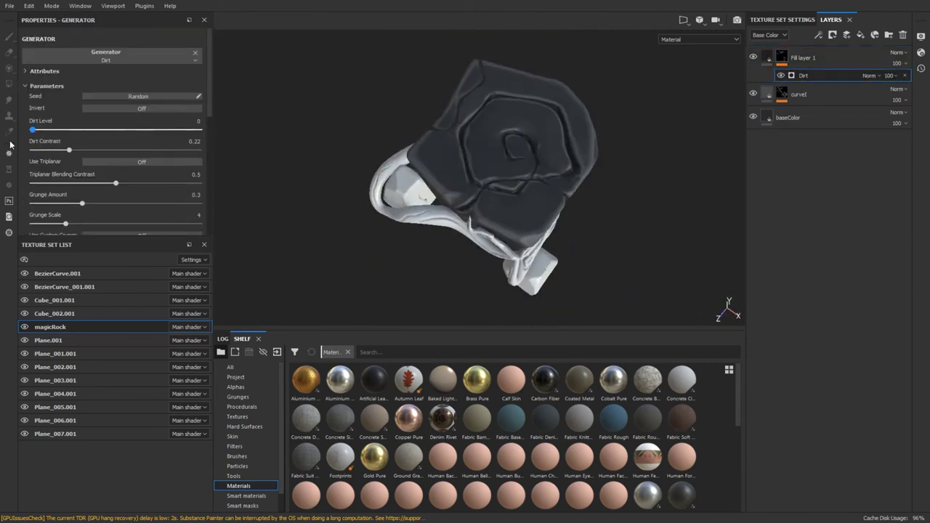
drag(141, 149, 123, 151)
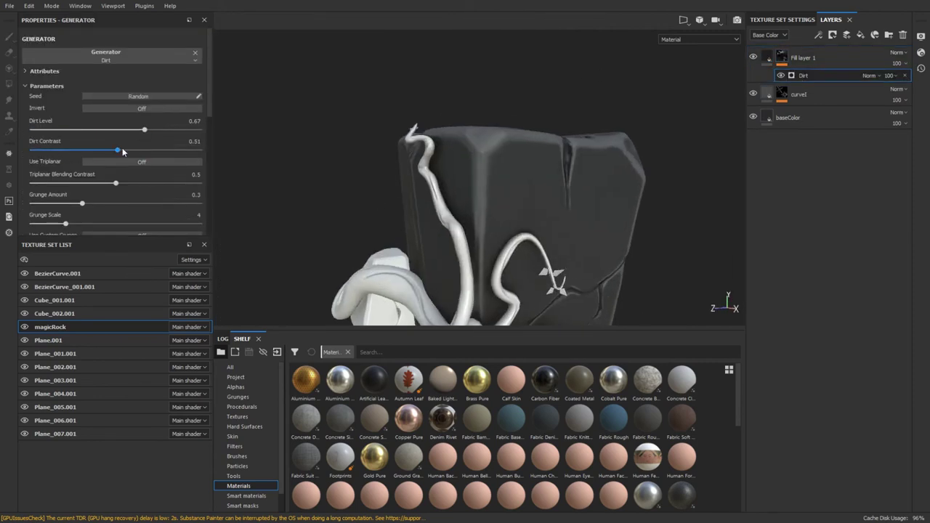
key(ctrl+z)
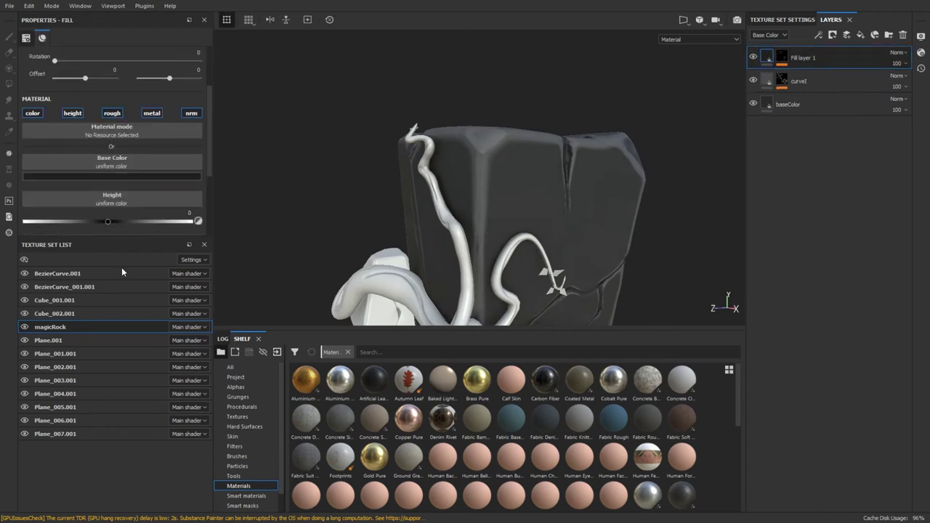
mouse_move(109, 229)
alt+mouse_down()
mouse_move(441, 127)
mouse_move(349, 79)
mouse_move(509, 146)
alt+mouse_up()
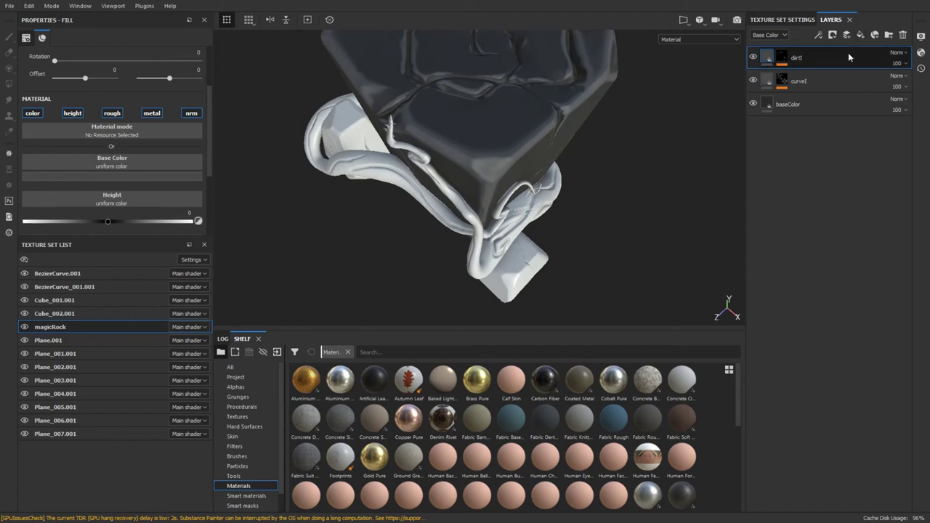
Duplicate the curve and dirt layers; give curveII's Curvature mask blur 7.57, balance 0.27, invert off
key(ctrl+d)
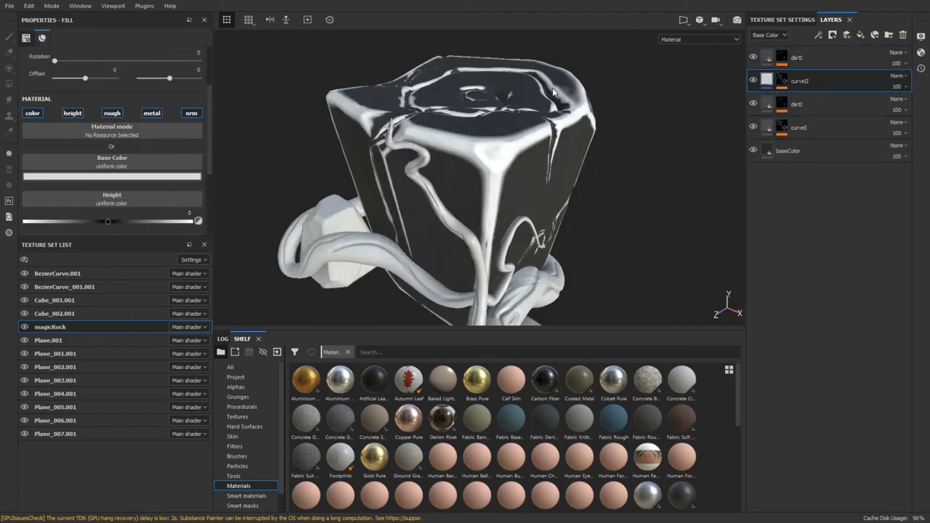
drag(36, 115, 185, 117)
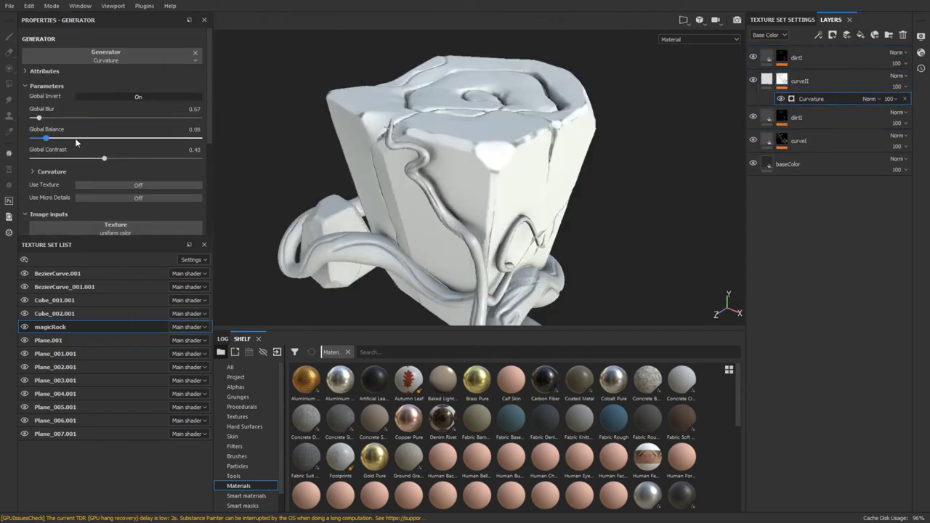
mouse_move(104, 158)
mouse_down()
mouse_move(51, 158)
mouse_move(177, 140)
mouse_move(65, 118)
mouse_up()
click(138, 97)
mouse_move(178, 138)
mouse_down()
mouse_move(78, 138)
mouse_move(32, 158)
mouse_up()
drag(65, 118, 111, 118)
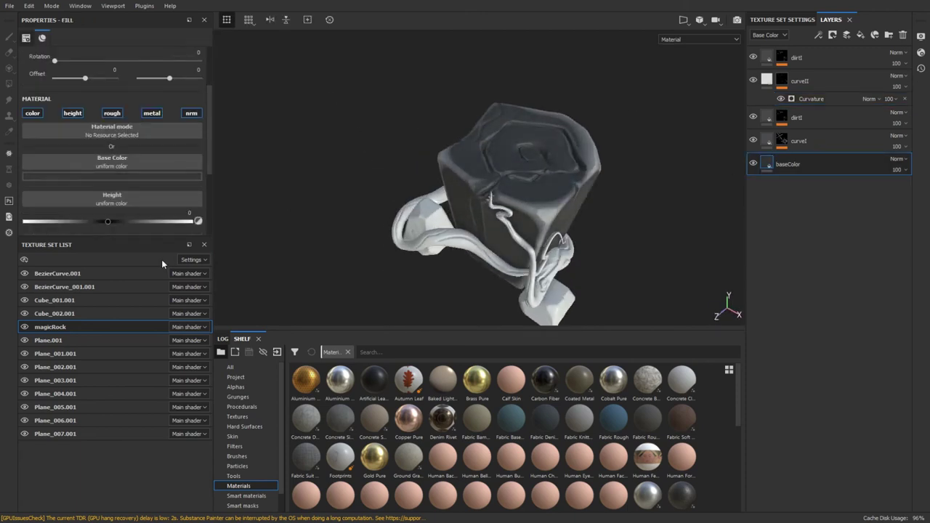
click(811, 98)
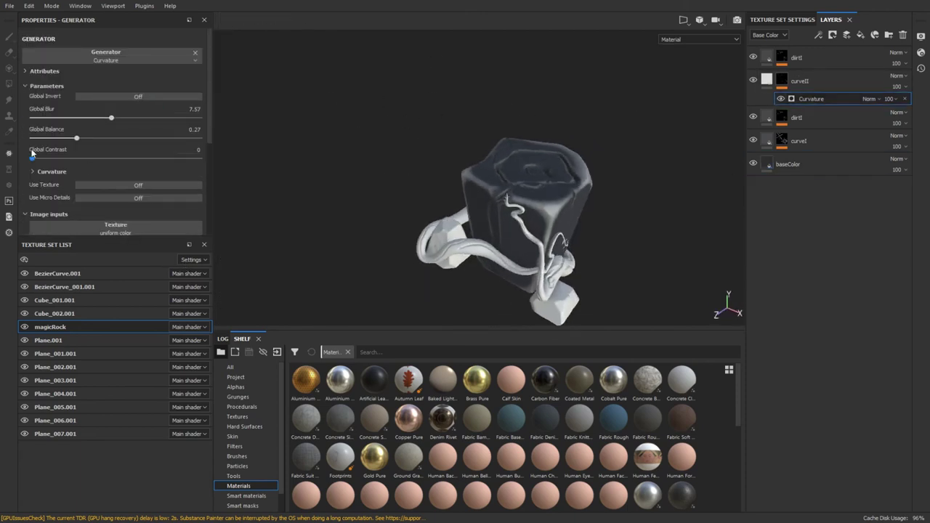
key(Delete)
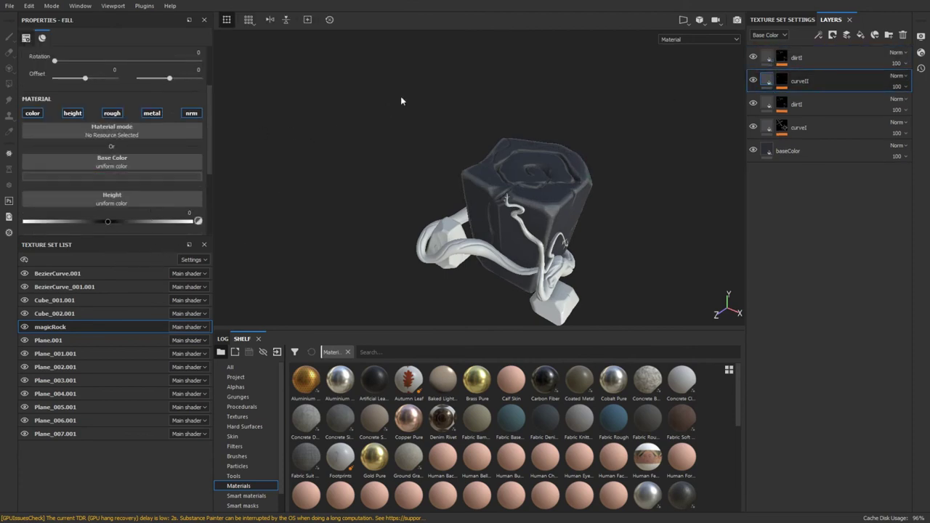
click(781, 57)
Invert the top dirtI layer's Dirt mask and set Dirt Level 0.91, Contrast 0.72
click(796, 57)
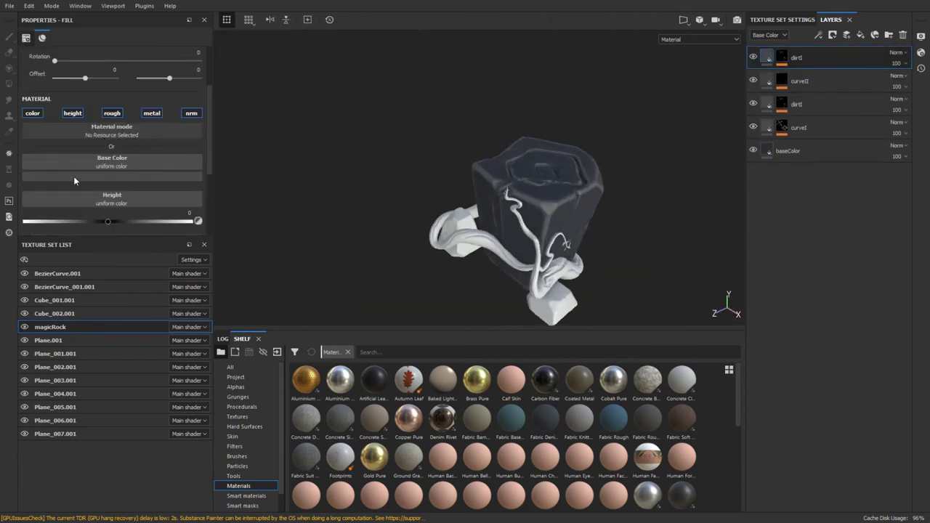
click(142, 108)
mouse_move(104, 129)
mouse_down()
mouse_move(52, 131)
mouse_move(183, 149)
mouse_up()
drag(51, 130, 186, 129)
alt+drag(392, 138, 411, 102)
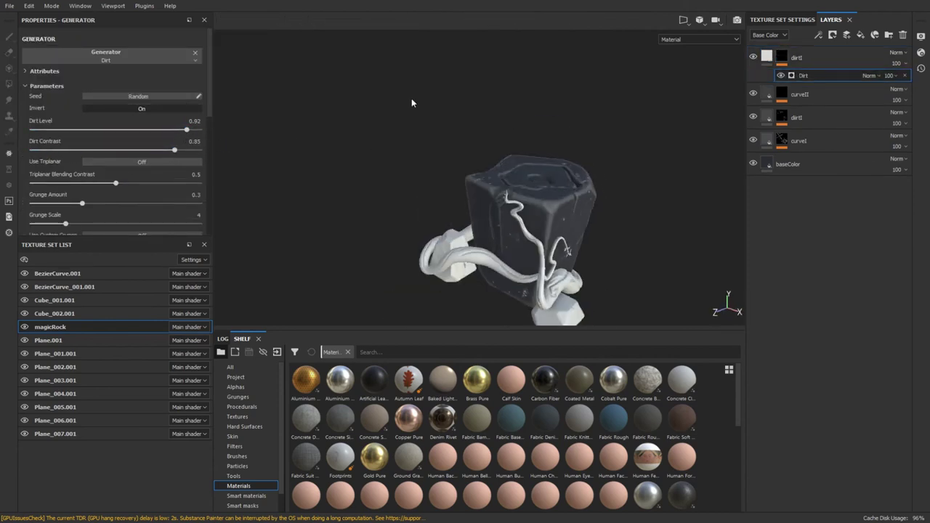
drag(186, 129, 152, 150)
mouse_move(509, 109)
alt+mouse_down()
mouse_move(594, 44)
mouse_move(222, 193)
alt+mouse_up()
scroll(135, 202, down, 4)
scroll(176, 145, up, 4)
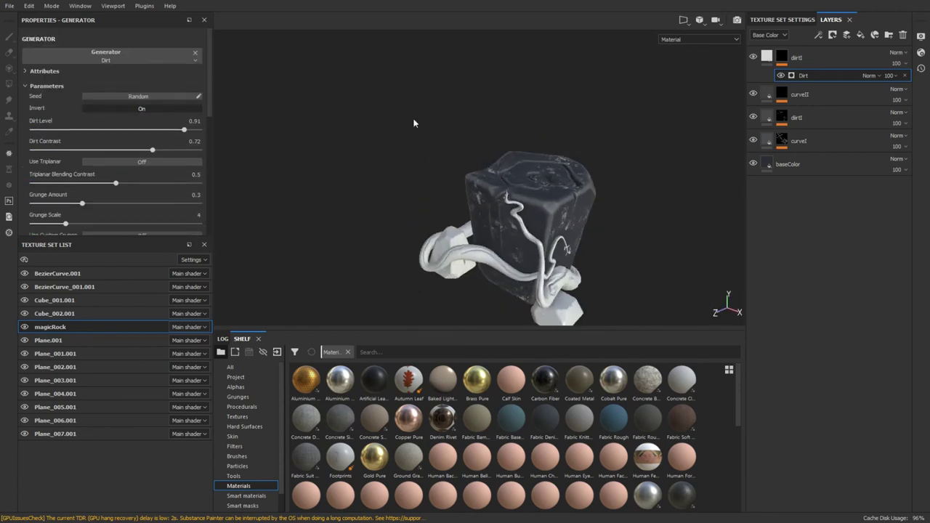
alt+drag(414, 124, 465, 109)
Add a new fill layer on top with a black mask and a generator
click(860, 36)
click(846, 35)
click(832, 35)
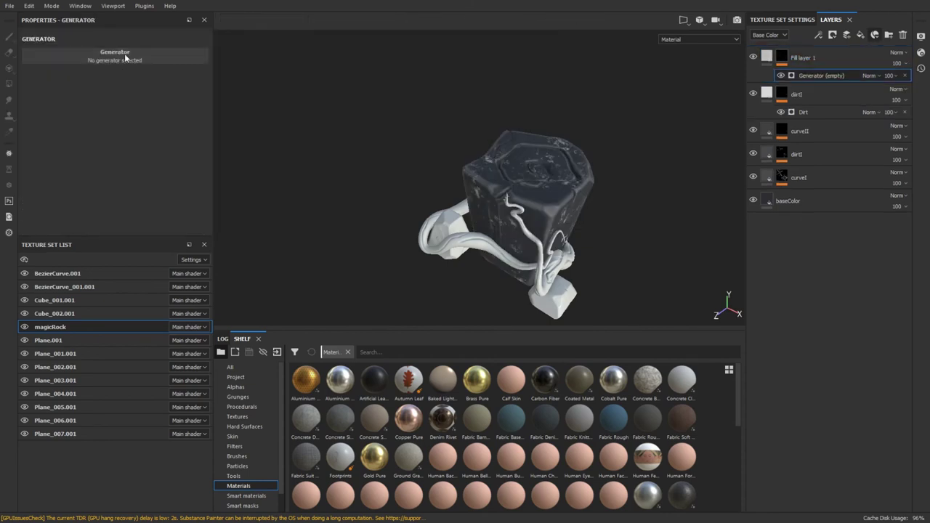
Switch the generator to Metal Edge Wear with wear level 0.31 and contrast 0.36
click(199, 142)
drag(89, 130, 153, 130)
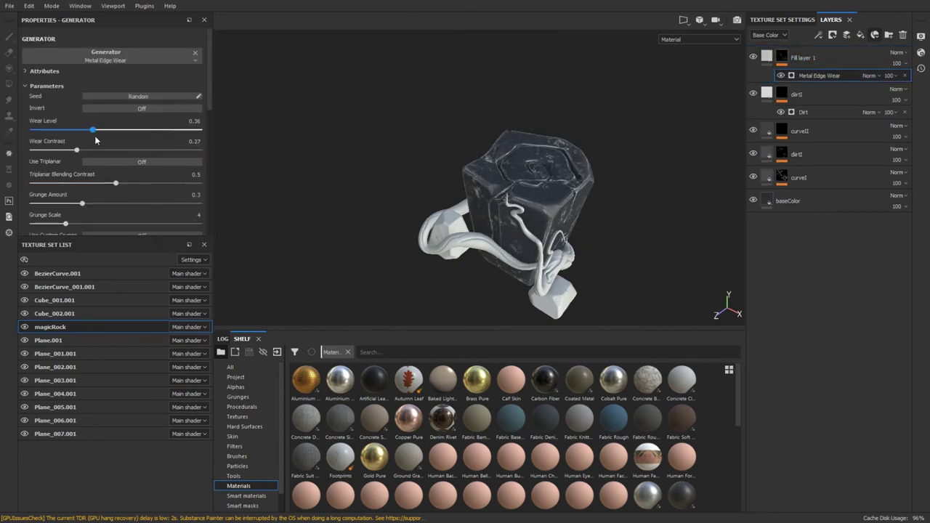
drag(77, 154, 83, 150)
alt+drag(472, 218, 617, 210)
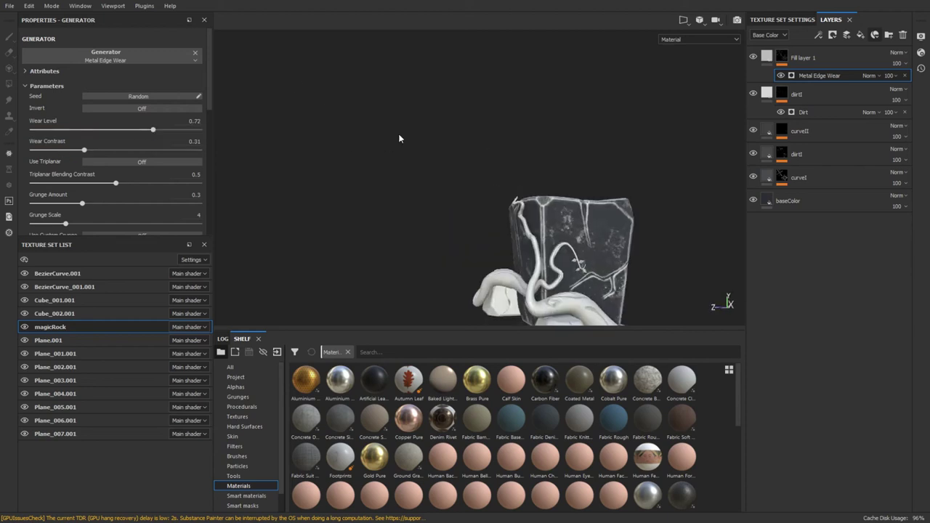
drag(114, 151, 92, 150)
drag(128, 130, 83, 143)
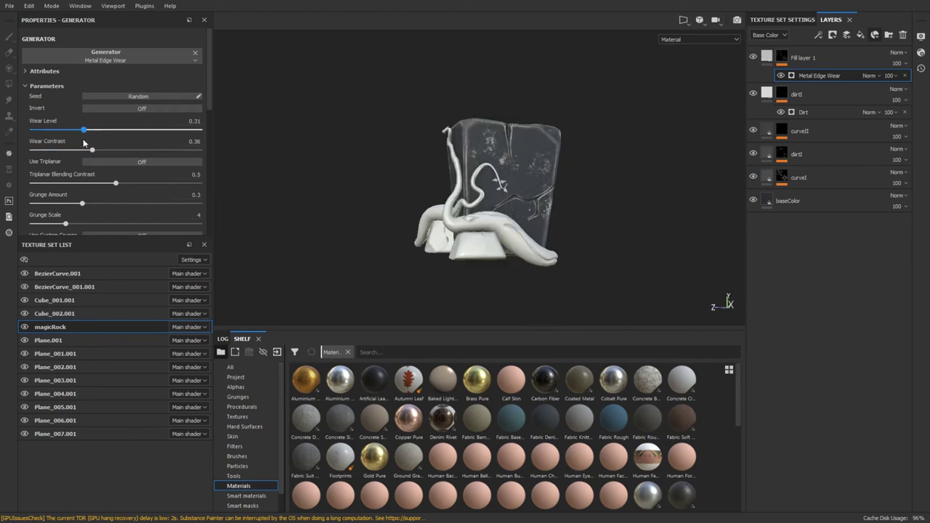
Add an empty fill layer with a generator mask, named EmissiveLight
click(817, 58)
click(860, 35)
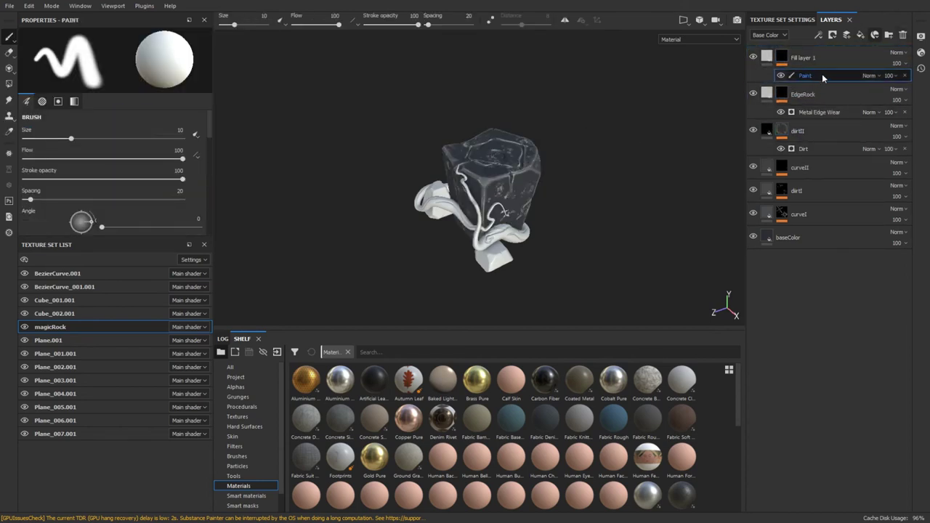
key(Delete)
click(818, 35)
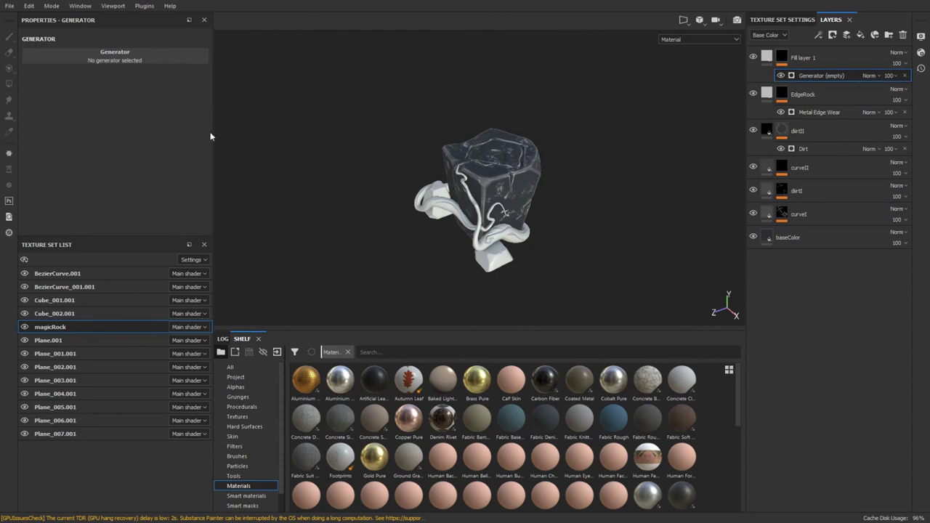
double_click(806, 57)
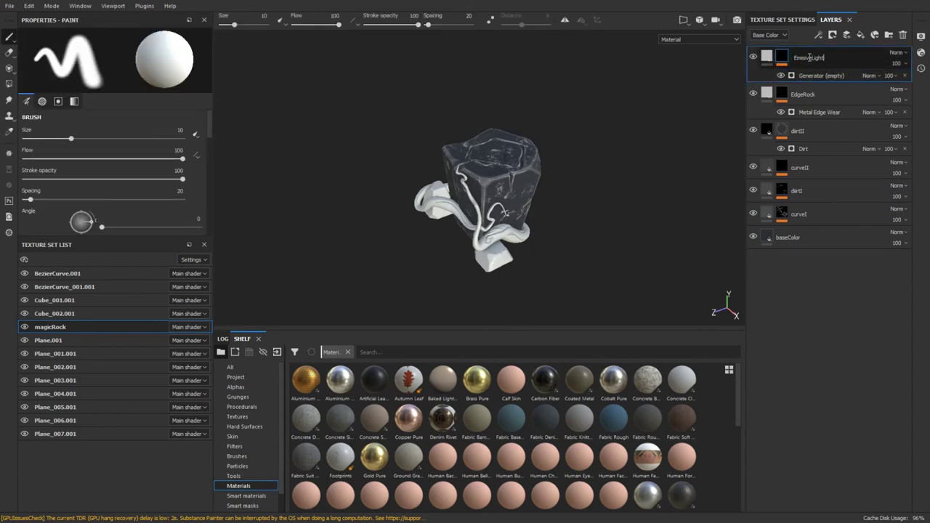
click(803, 148)
drag(156, 149, 155, 152)
key(ctrl+z)
key(ctrl+z)
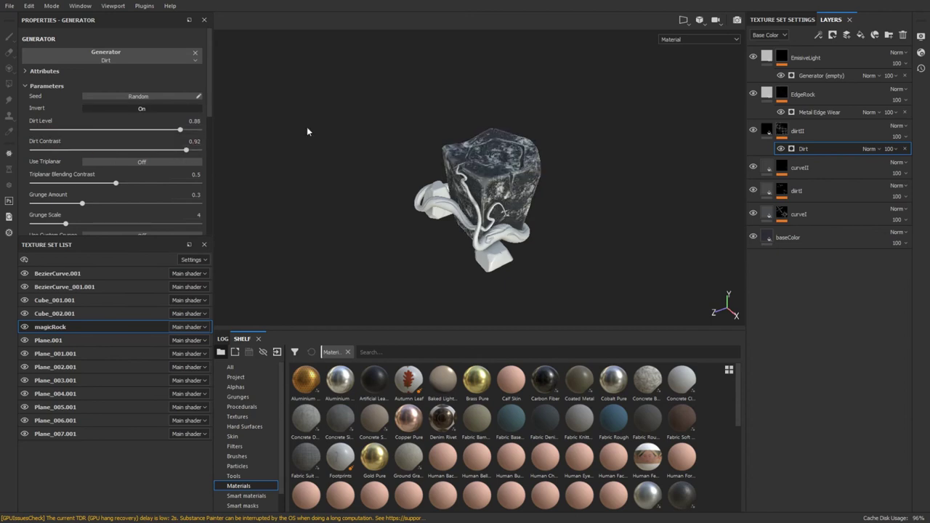
key(ctrl+z)
key(ctrl+z)
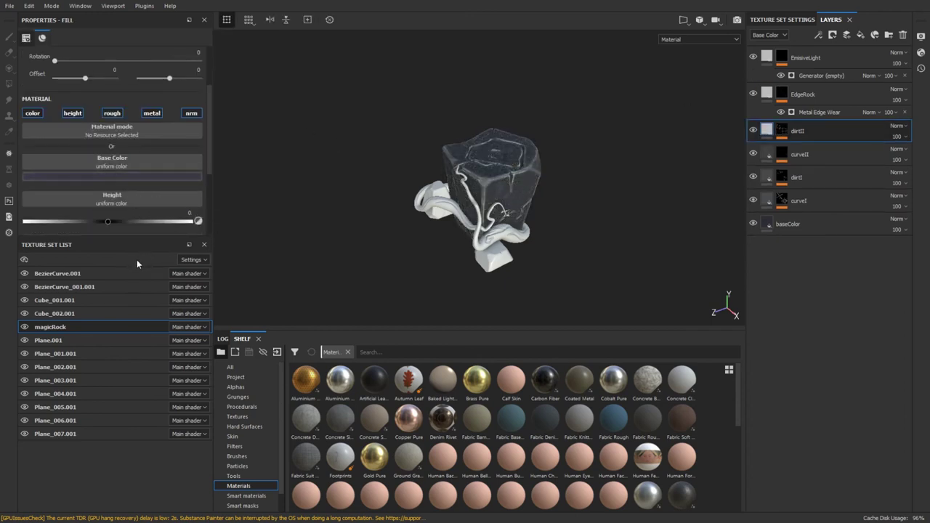
Duplicate EdgeRock with the copy's wear level at 0.3, then move to BezierCurve.001
click(819, 112)
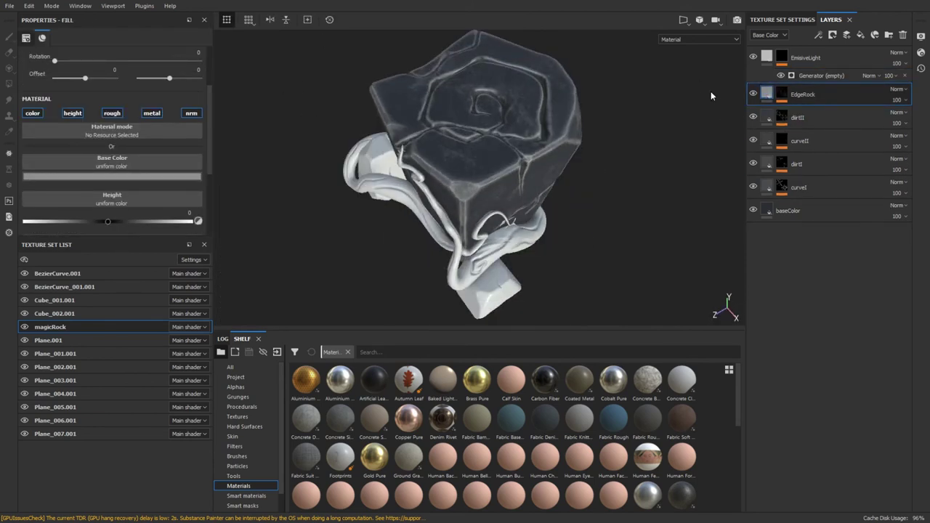
key(ctrl+d)
key(ctrl+v)
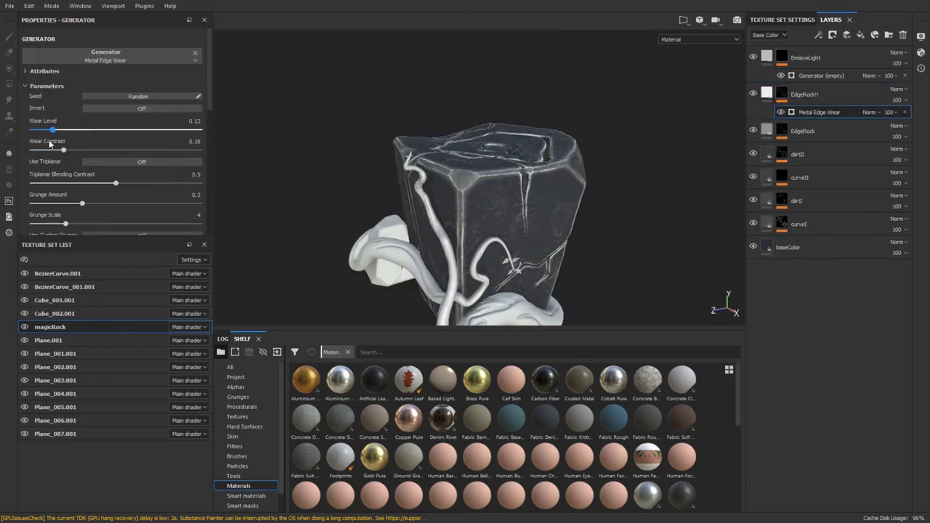
drag(53, 130, 132, 130)
mouse_move(63, 149)
mouse_down()
mouse_move(174, 150)
mouse_move(82, 129)
mouse_up()
mouse_move(504, 104)
alt+mouse_down()
mouse_move(357, 95)
mouse_move(361, 141)
alt+mouse_up()
click(57, 273)
Rename the texture set's fill layer to BaseColor
double_click(790, 58)
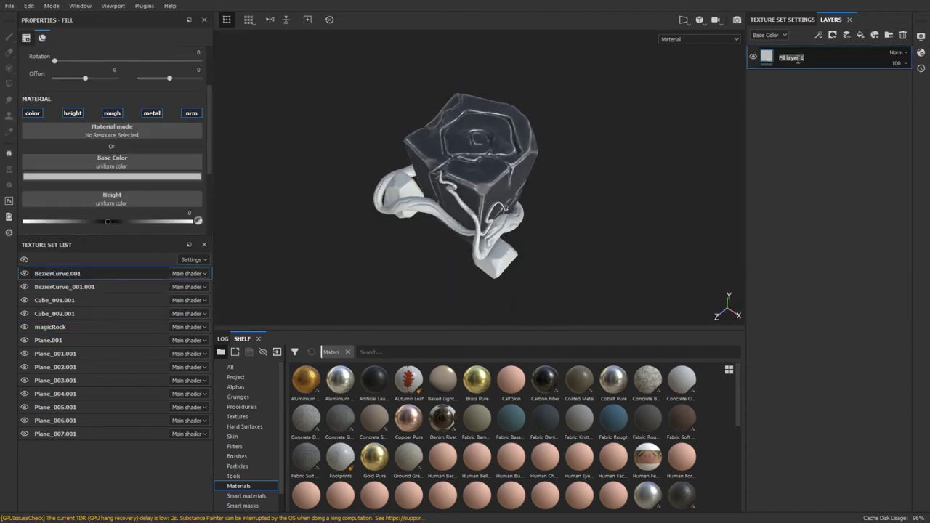
text(BaseColor)
click(825, 180)
double_click(788, 58)
key(Return)
alt+drag(264, 270, 429, 186)
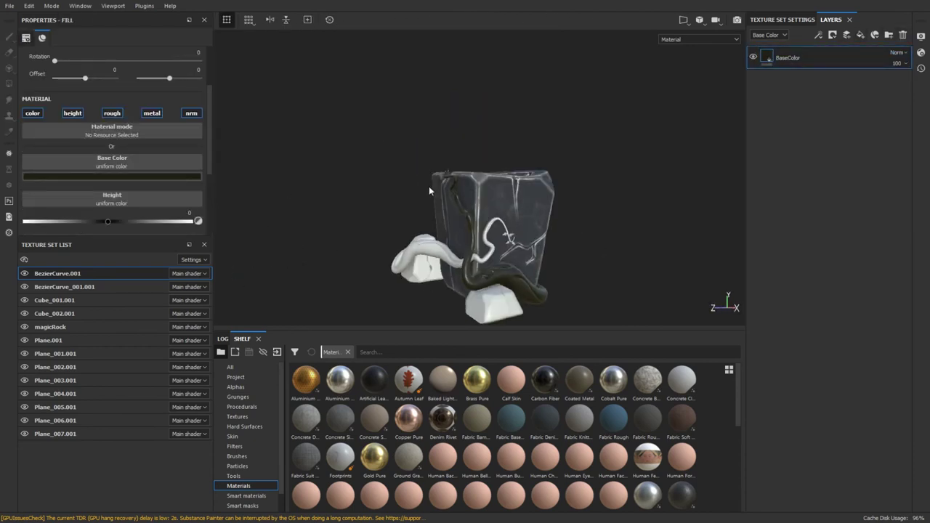
scroll(120, 176, down, 3)
Add Fill layer 1 with a blurred, rebalanced curvature mask and roughness about 0.61
click(860, 35)
right_click(770, 61)
click(788, 216)
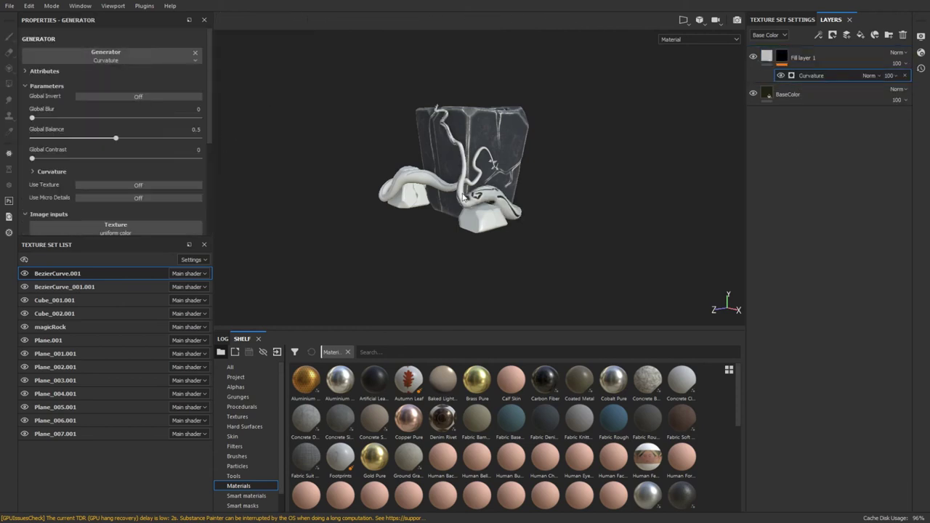
drag(31, 118, 45, 118)
drag(116, 138, 147, 138)
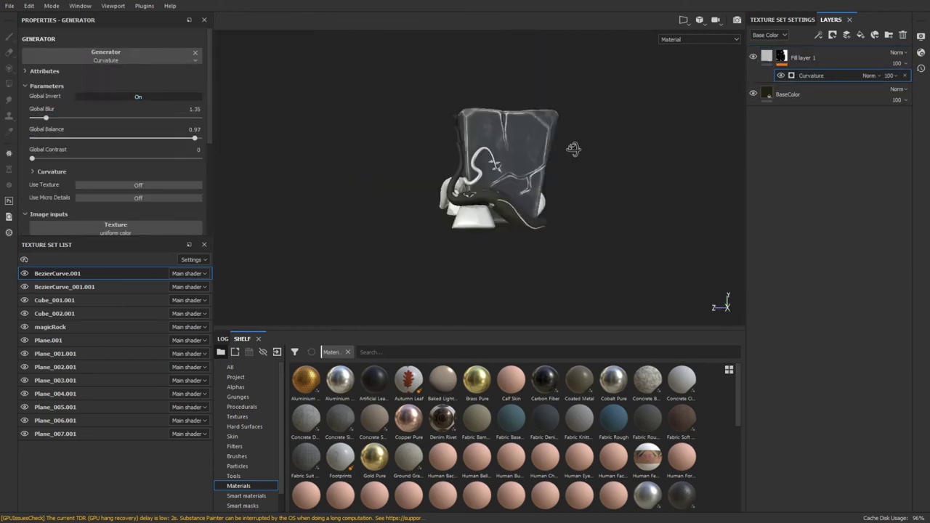
drag(46, 118, 44, 128)
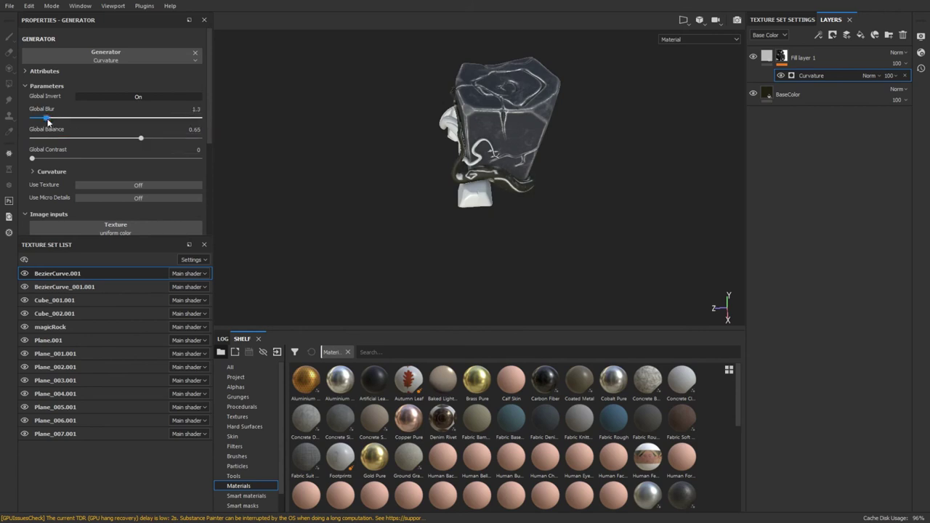
alt+drag(327, 160, 365, 166)
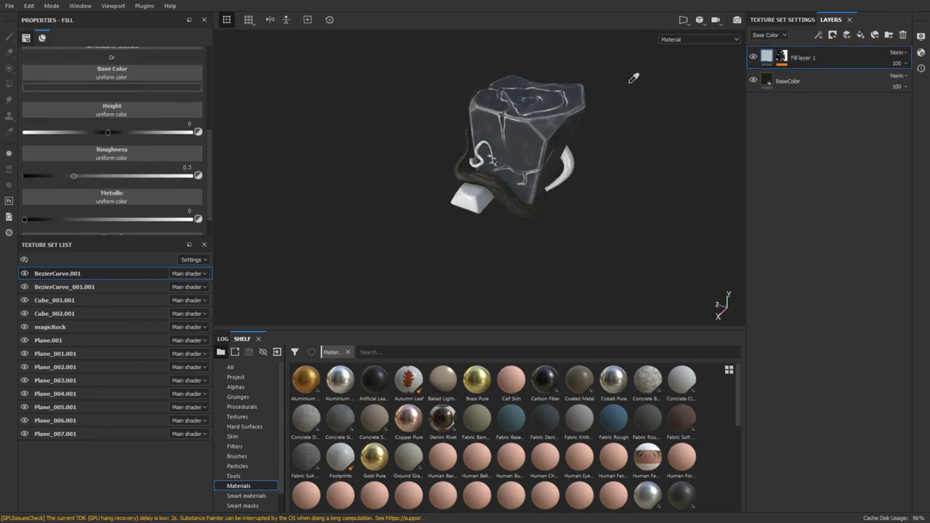
mouse_move(372, 153)
alt+mouse_down()
mouse_move(558, 235)
mouse_move(621, 179)
alt+mouse_up()
drag(74, 175, 137, 187)
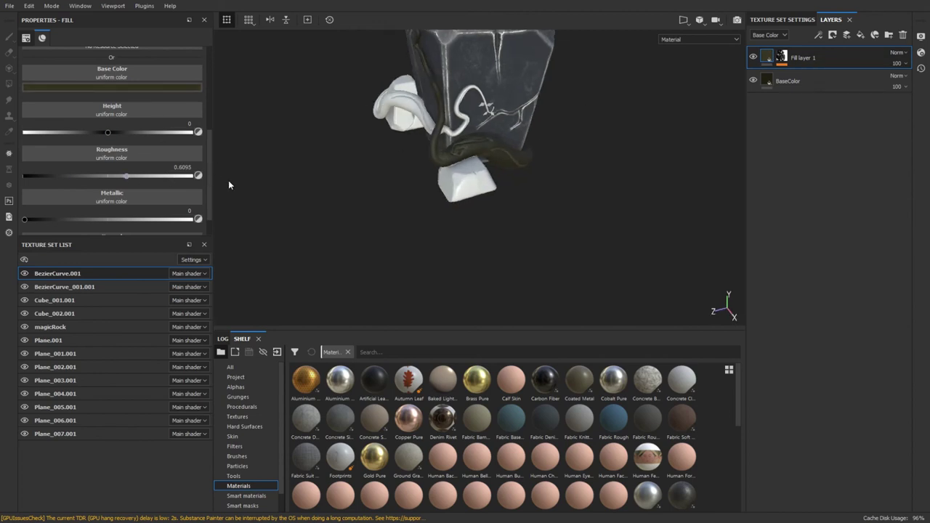
Select BaseColor and frame and orbit the model to compare the result
click(788, 80)
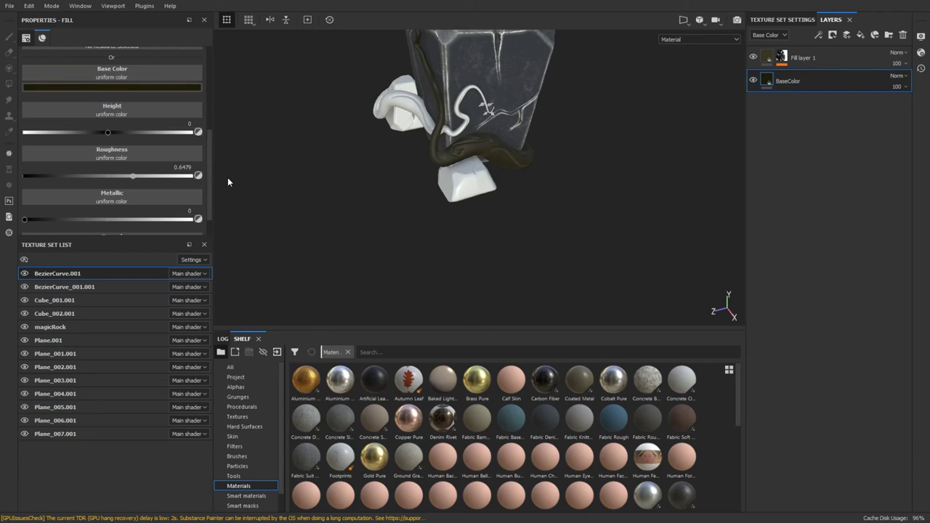
alt+drag(227, 181, 926, 308)
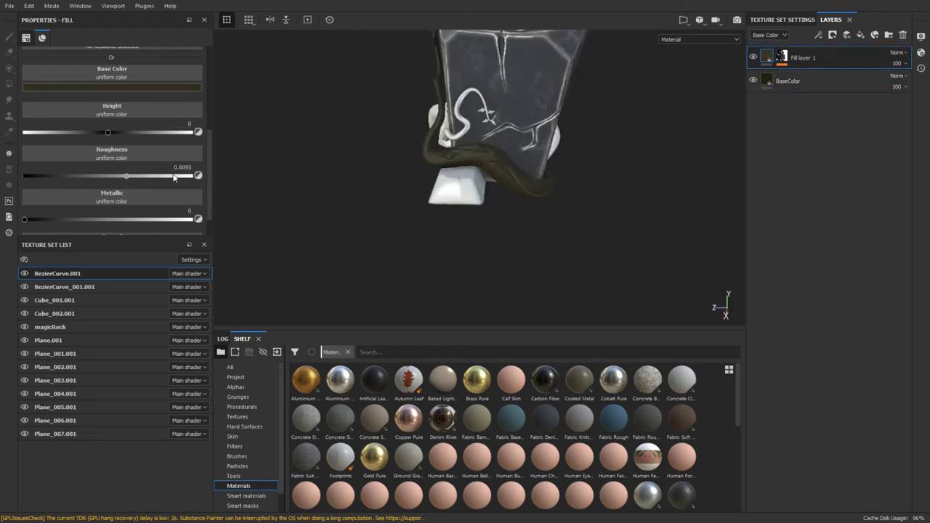
alt+drag(291, 167, 600, 130)
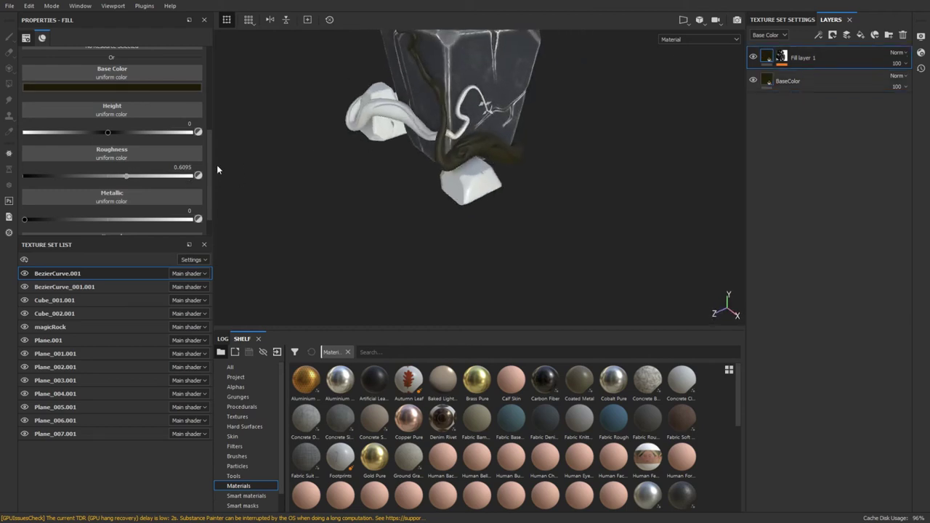
key(ctrl+z)
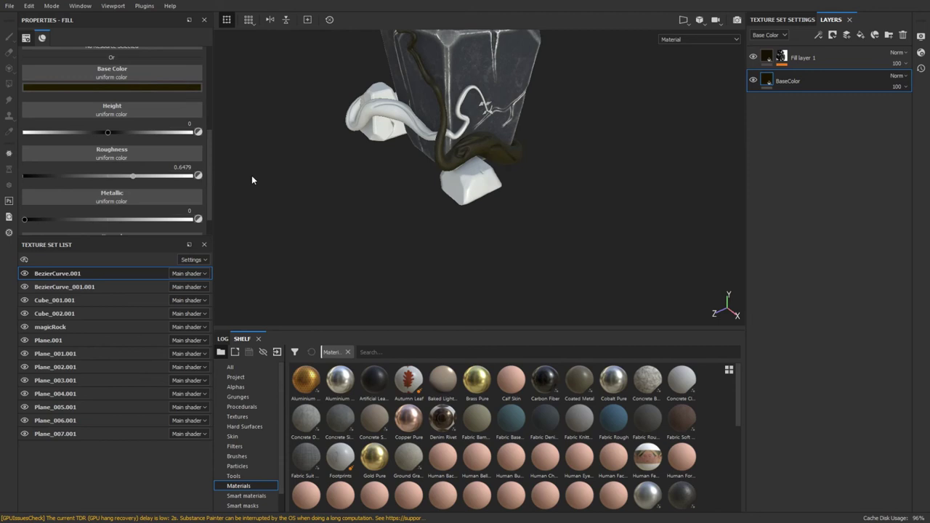
key(f)
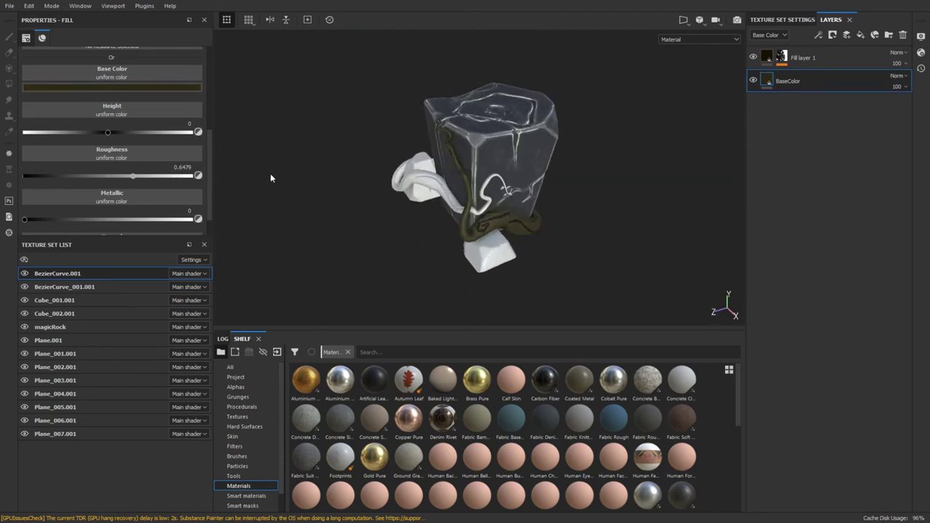
alt+drag(271, 167, 734, 136)
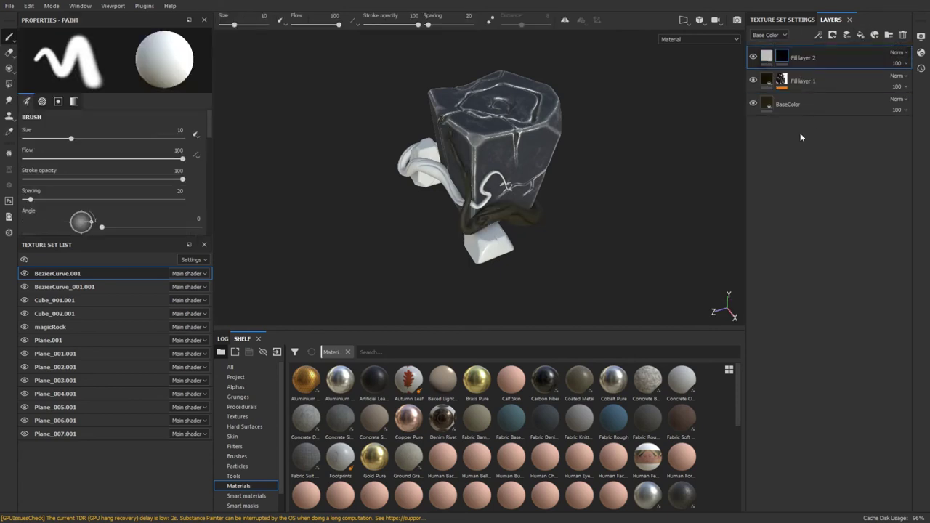
Lower the Dirt mask's level and contrast on Fill layer 2, then check another side
drag(157, 130, 84, 130)
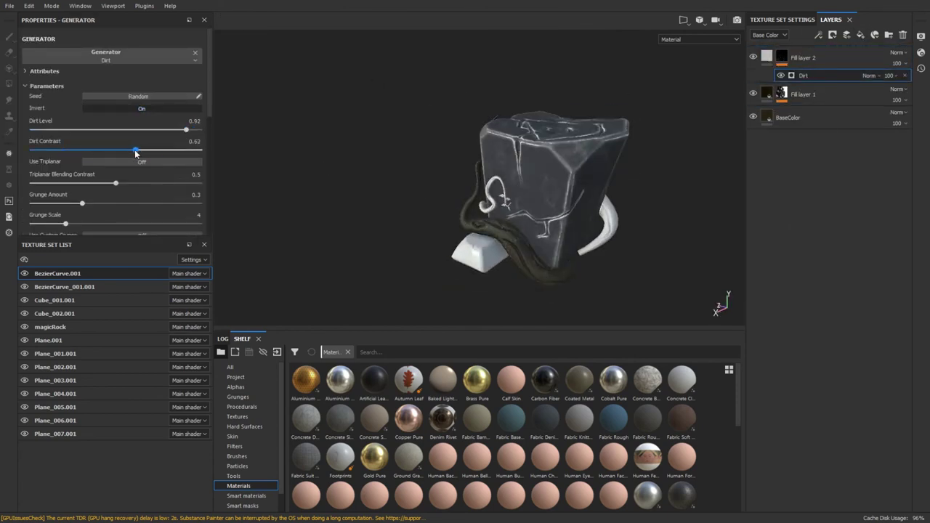
drag(134, 149, 69, 149)
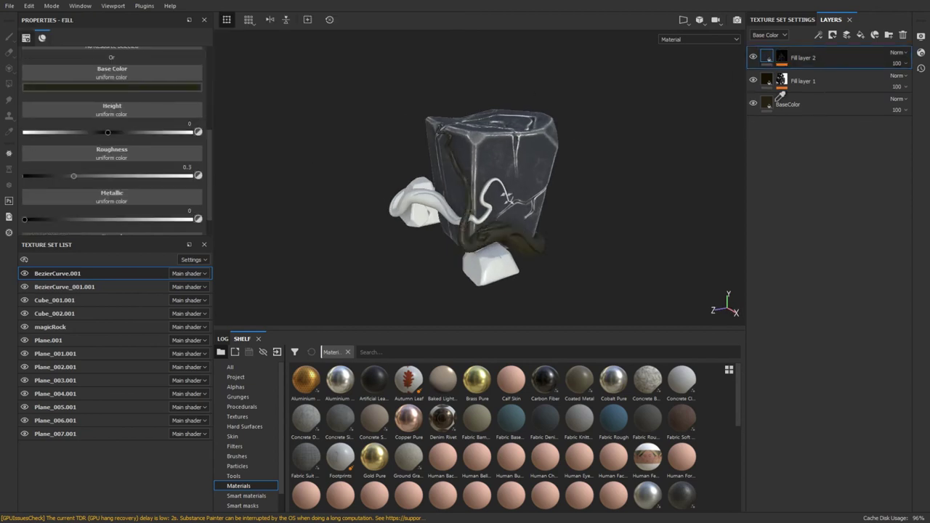
alt+drag(275, 173, 633, 241)
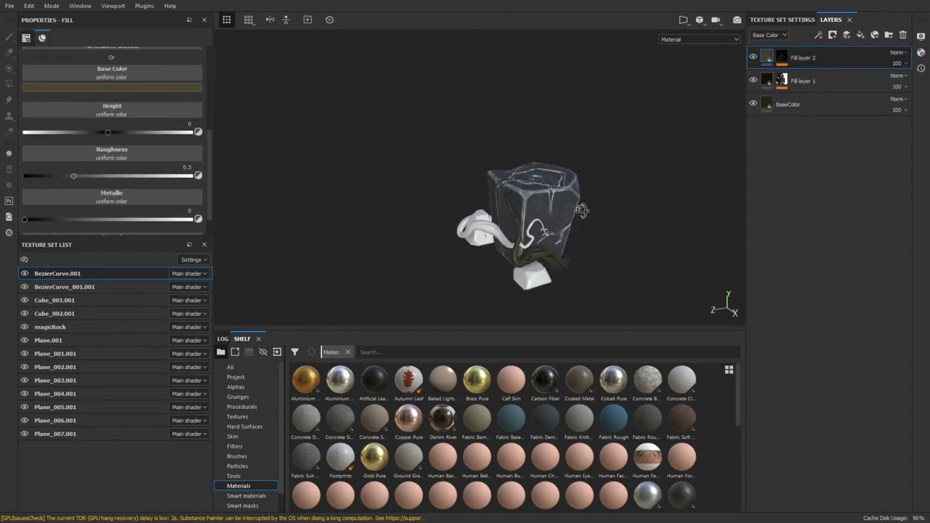
Add Fill layer 3 with a black mask driven by a Metal Edge Wear generator
click(861, 35)
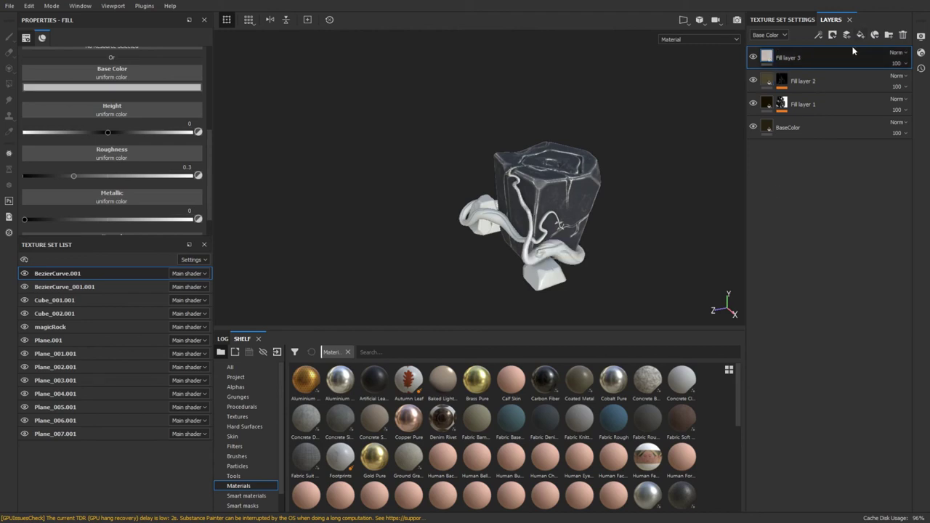
click(820, 62)
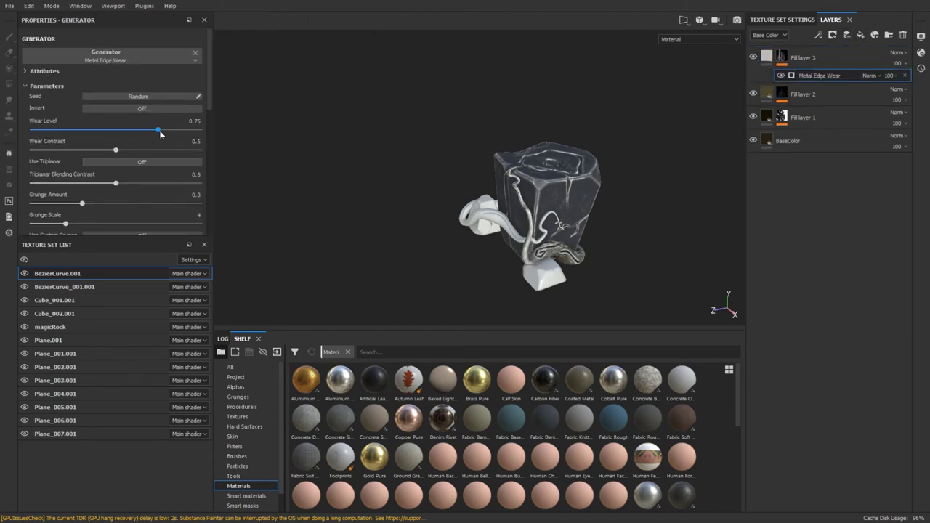
alt+drag(459, 208, 636, 105)
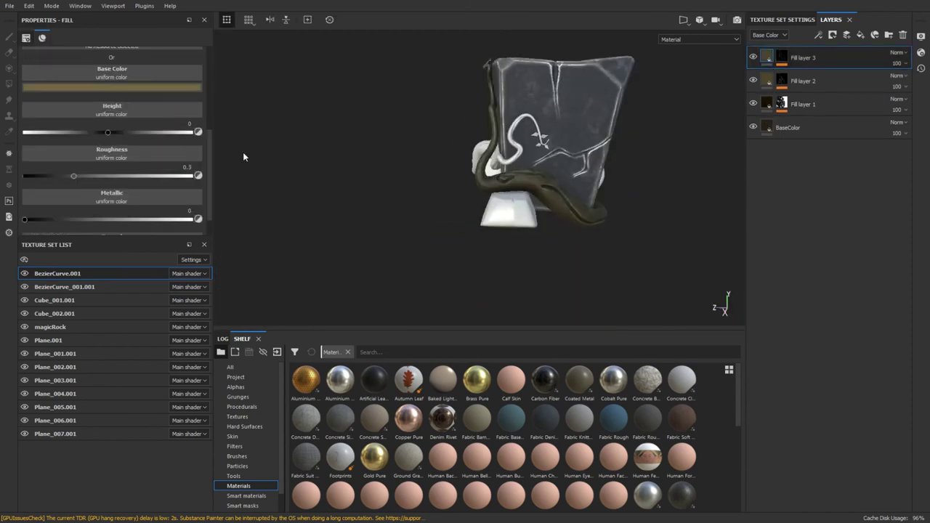
click(798, 58)
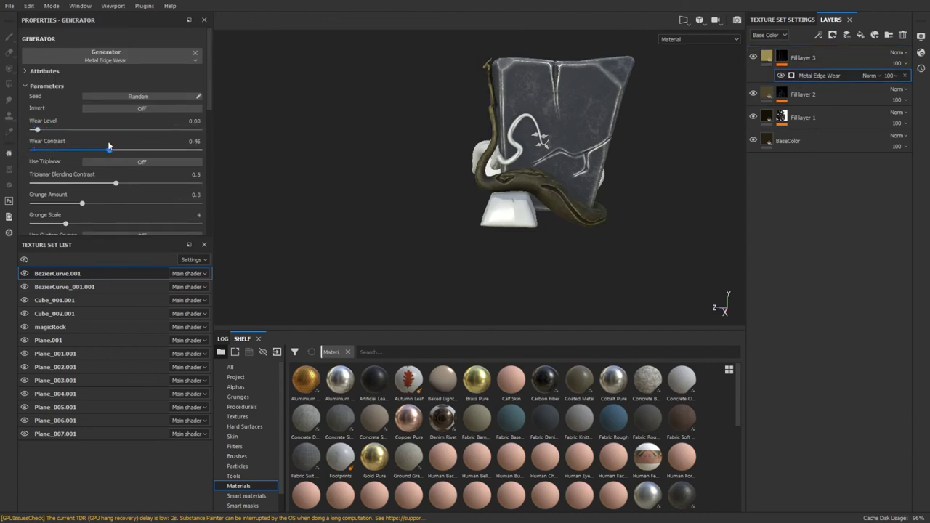
alt+drag(407, 146, 275, 141)
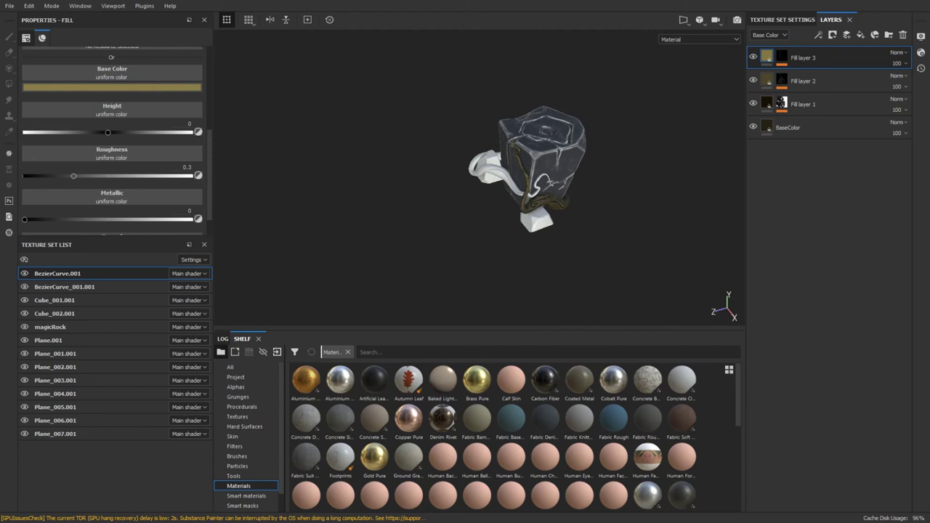
alt+drag(538, 270, 621, 214)
Tint Fill layer 3 a dark olive-gold base colour
scroll(620, 214, up, 2)
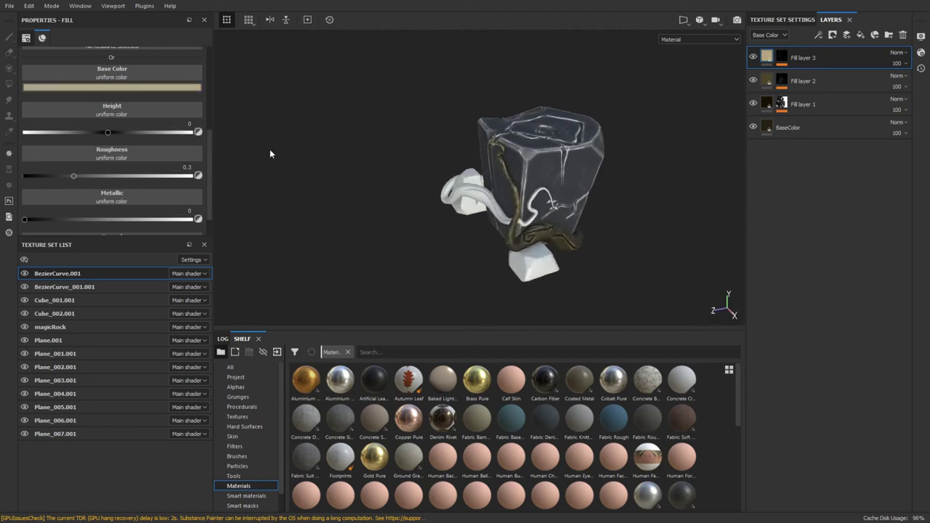
drag(248, 152, 267, 173)
mouse_move(225, 120)
mouse_down()
mouse_move(206, 143)
mouse_move(228, 152)
mouse_move(222, 165)
mouse_up()
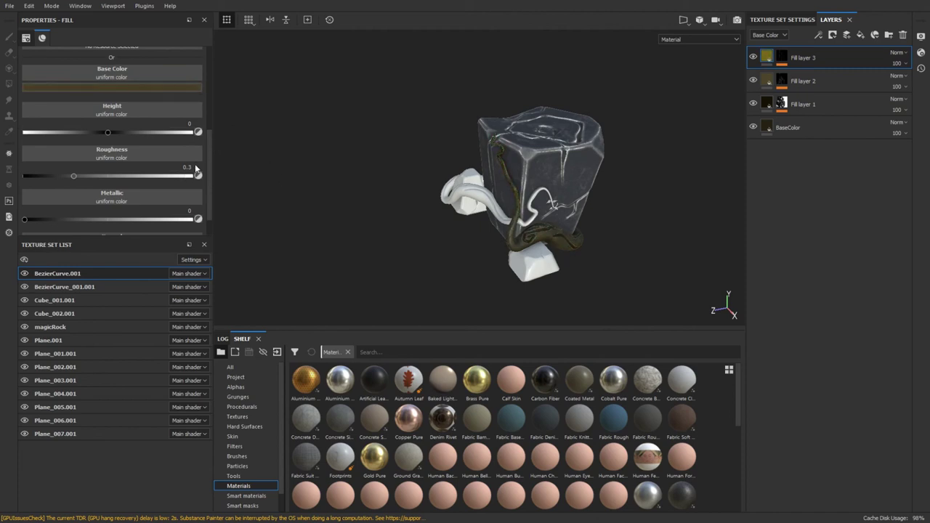
alt+drag(633, 193, 676, 214)
Review the Plane.001, Plane_002.001, BezierCurve_001.001, Plane_005.001 and Plane_007.001 texture sets
click(48, 340)
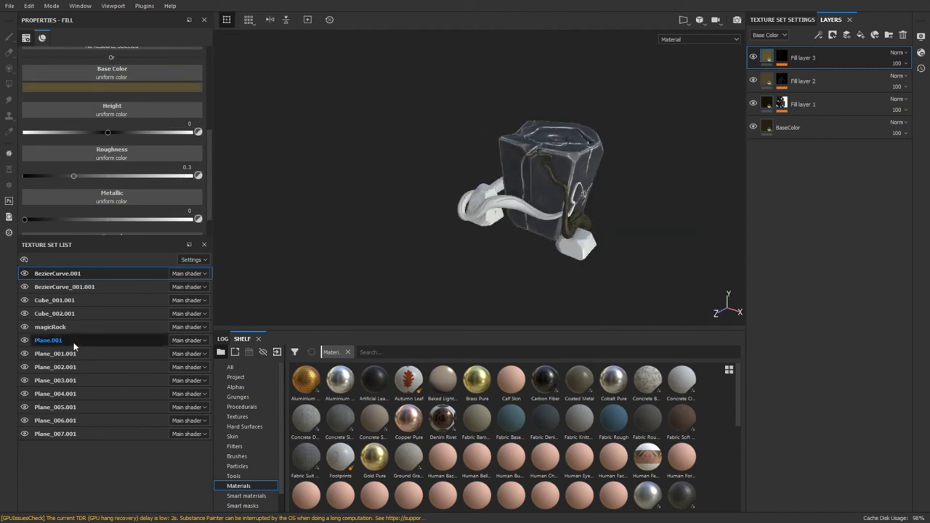
key(Down)
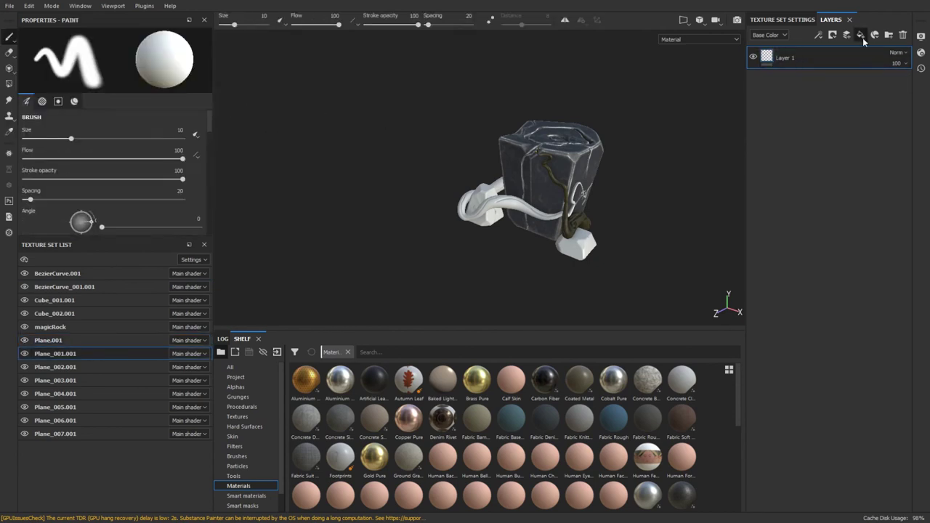
key(Down)
key(Up)
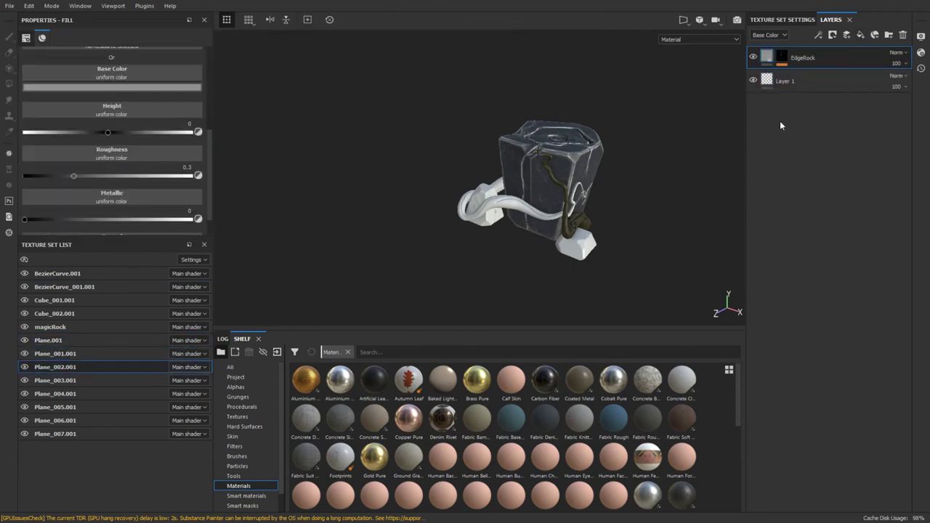
key(Down)
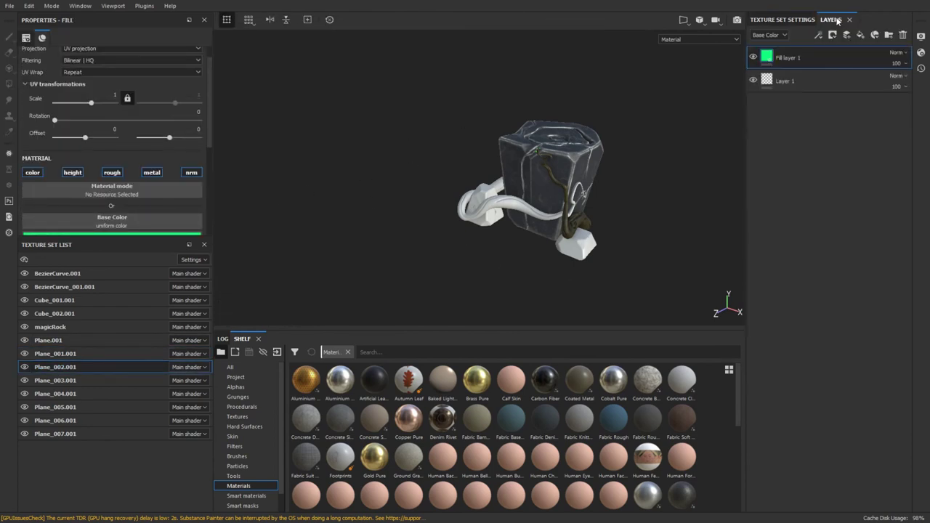
click(102, 286)
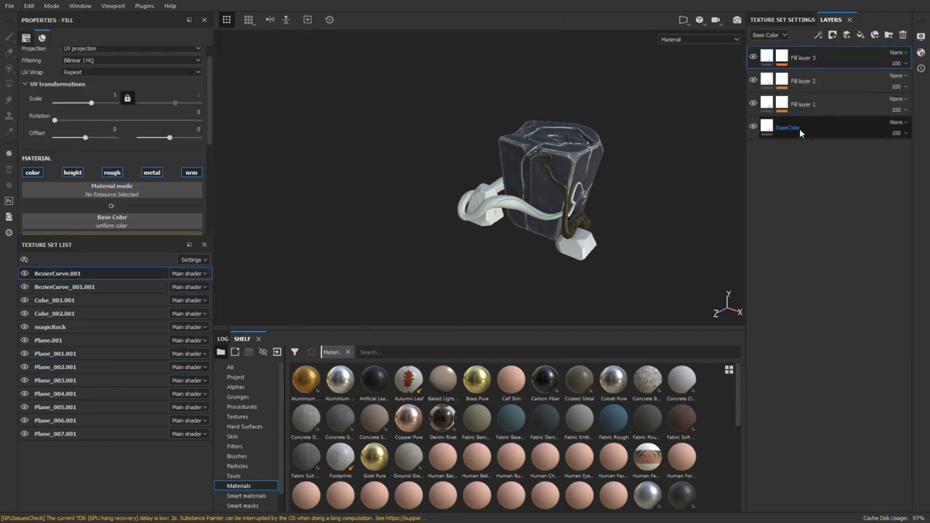
click(88, 407)
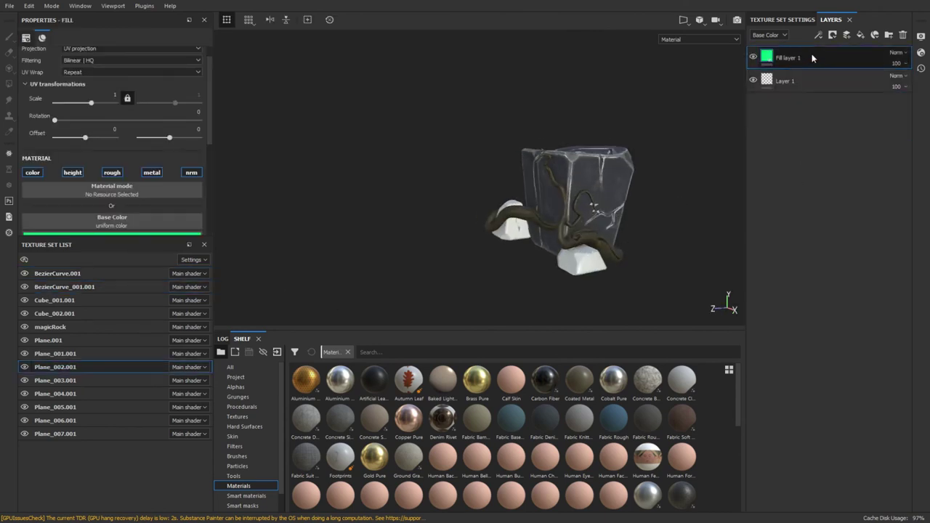
click(90, 432)
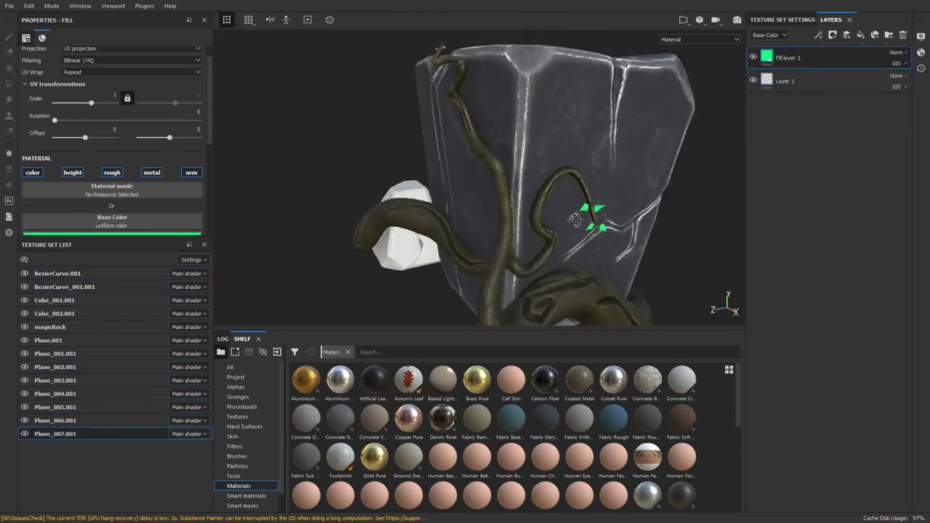
Check Cube_001.001 and magicRock, ending on the Cube_002.001 texture set
click(87, 300)
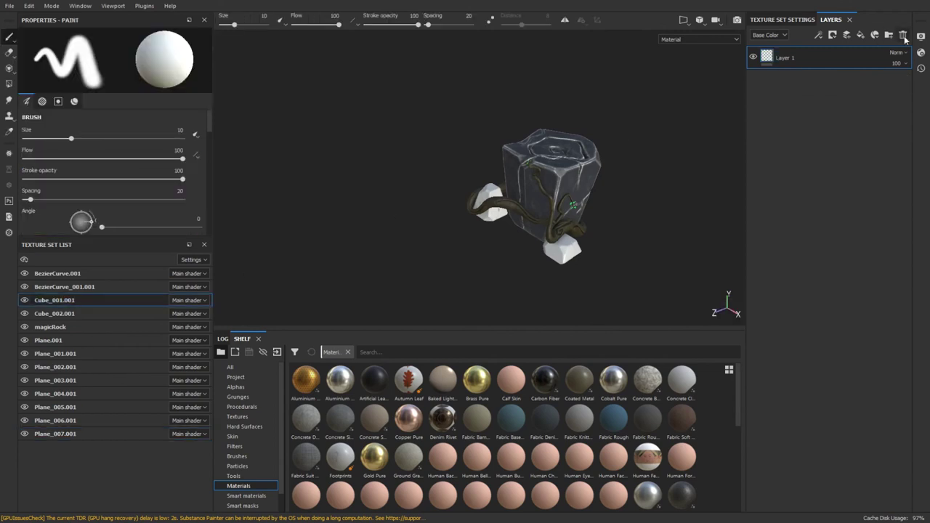
click(84, 313)
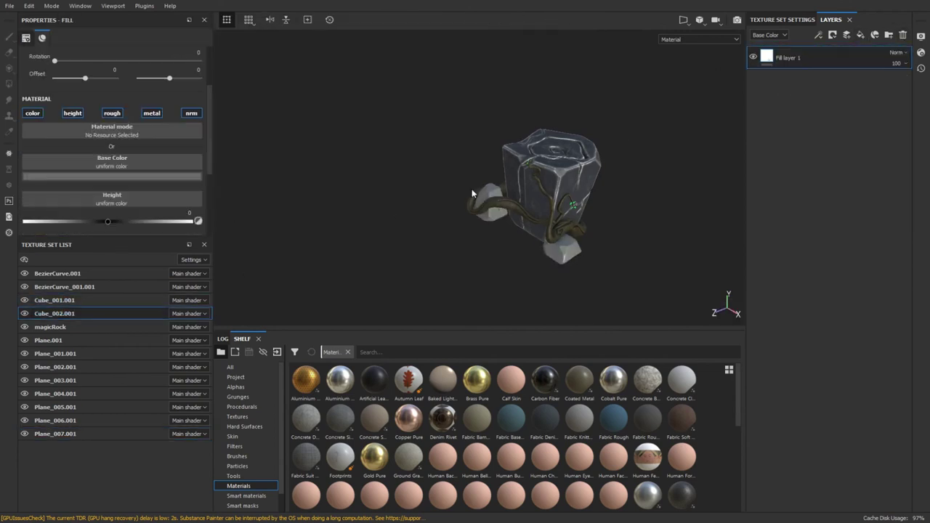
scroll(461, 173, up, 5)
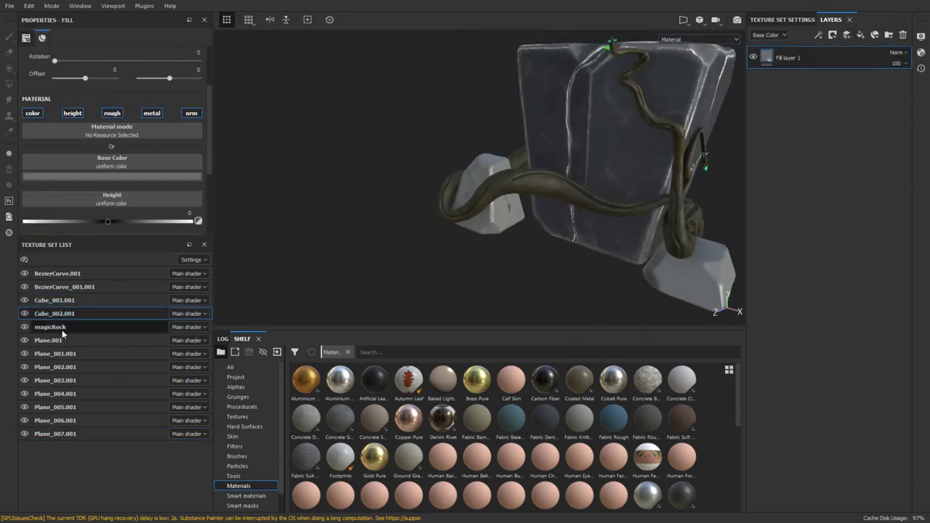
click(65, 328)
click(85, 302)
click(85, 314)
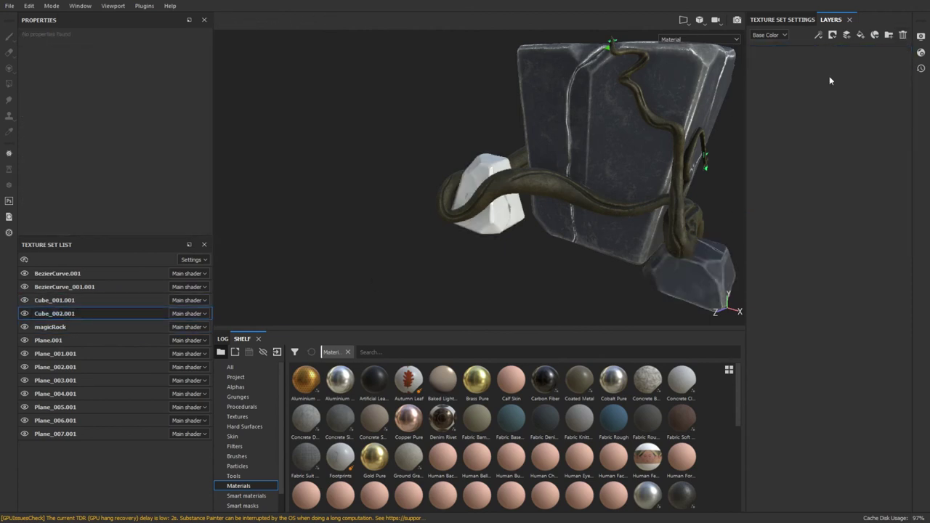
mouse_move(439, 113)
alt+mouse_down()
mouse_move(439, 151)
mouse_move(501, 177)
alt+mouse_up()
scroll(440, 153, down, 5)
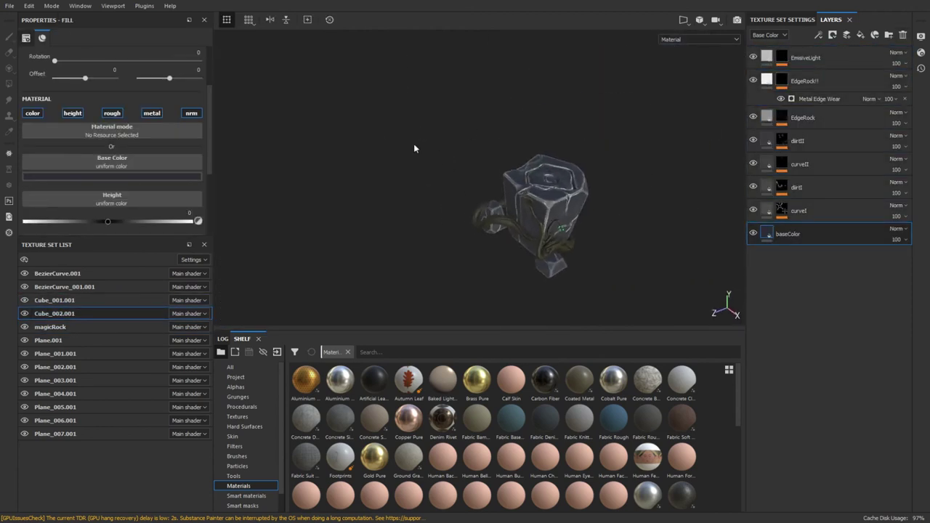
Frame the magicRock and select the Paint effect in EmissiveLight's mask
click(62, 327)
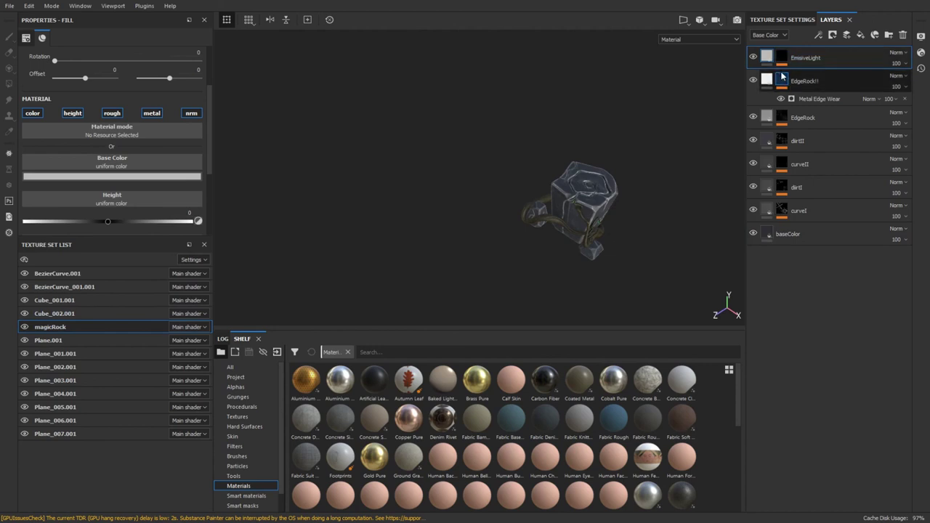
mouse_move(724, 108)
alt+mouse_down()
mouse_move(677, 211)
mouse_move(567, 168)
alt+mouse_up()
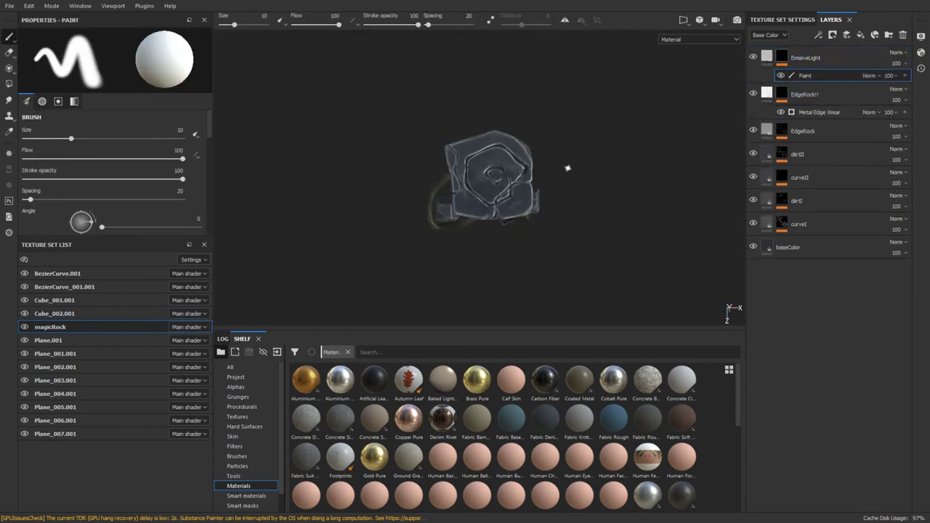
key(f)
click(771, 56)
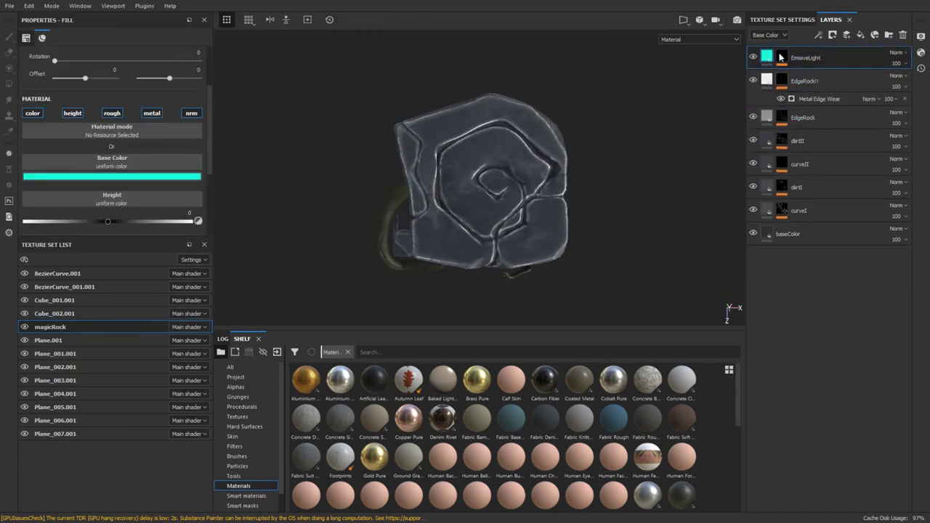
double_click(813, 76)
key(Return)
Shrink the brush to 6.63 and keep the Paint effect on EmissiveLight
ctrl+right_drag(320, 112, 310, 112)
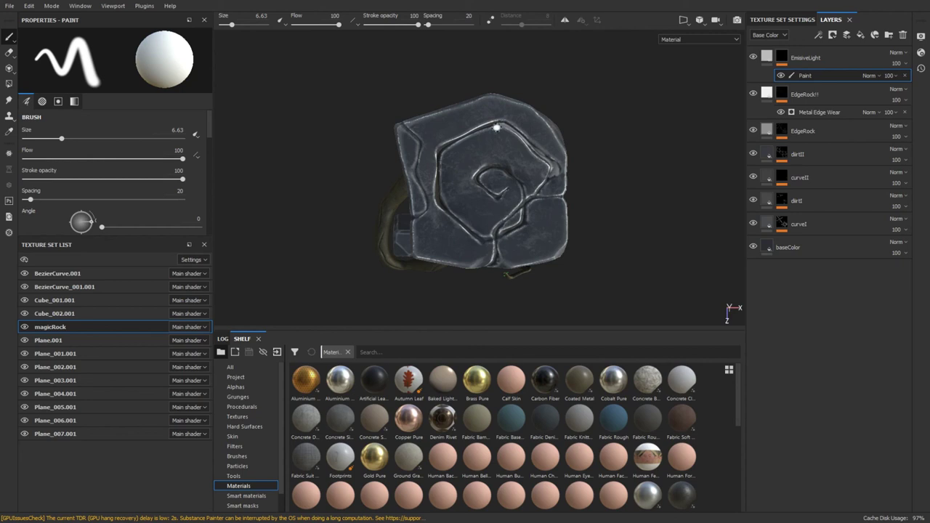
key(Delete)
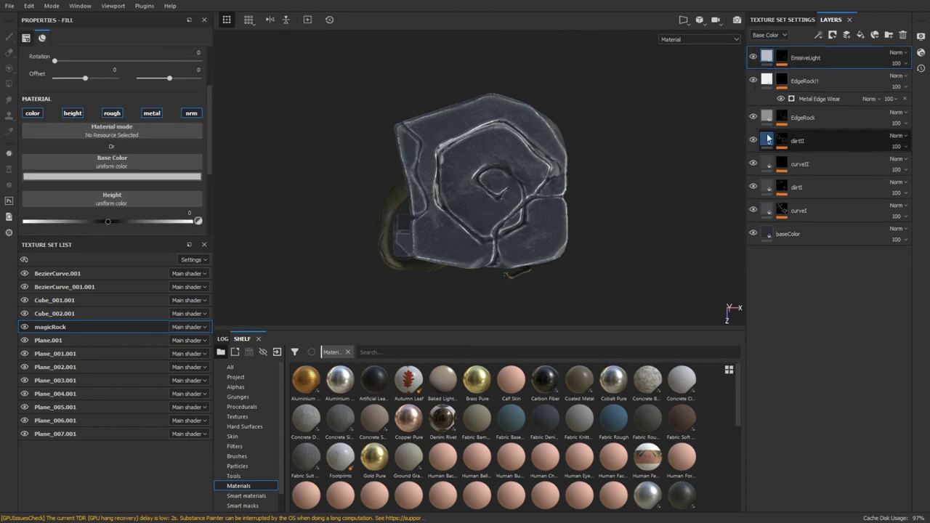
key(ctrl+z)
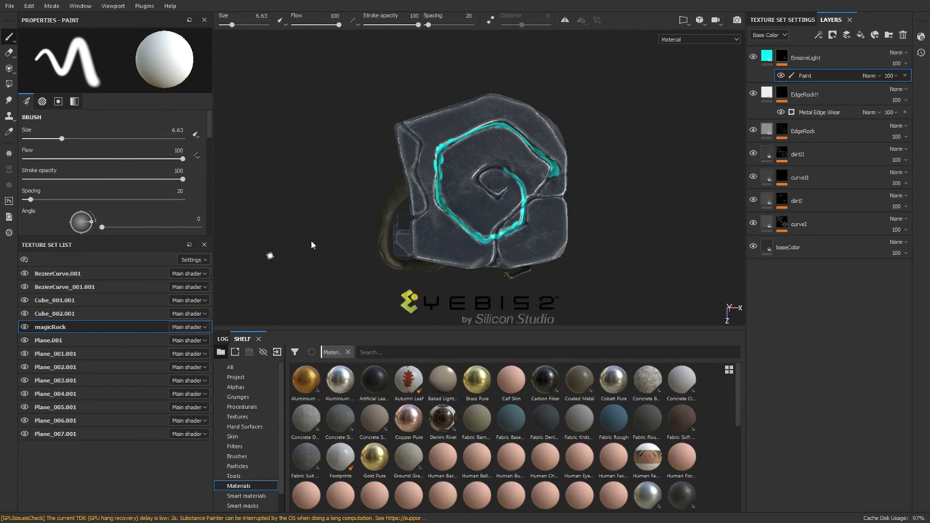
click(786, 20)
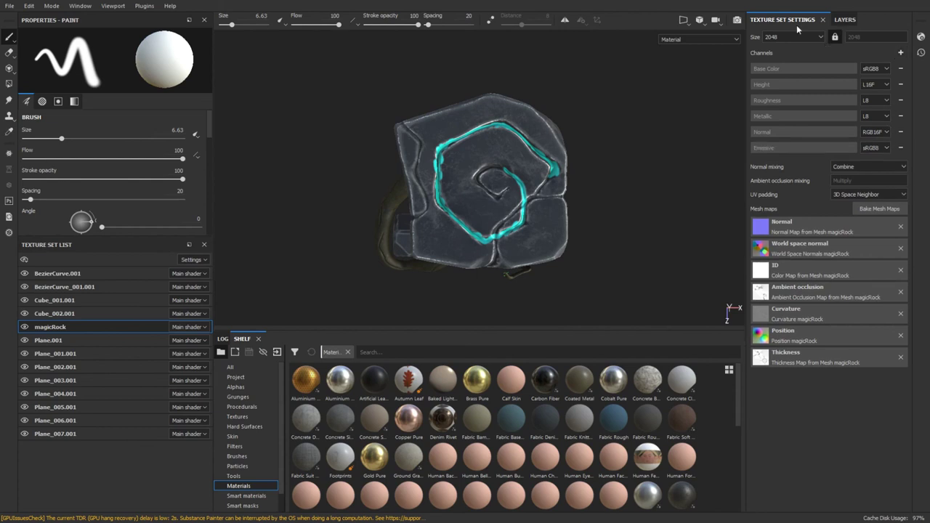
Raise the glare Threshold and lower the Remap Factor for a softer bloom
click(846, 20)
key(ctrl+z)
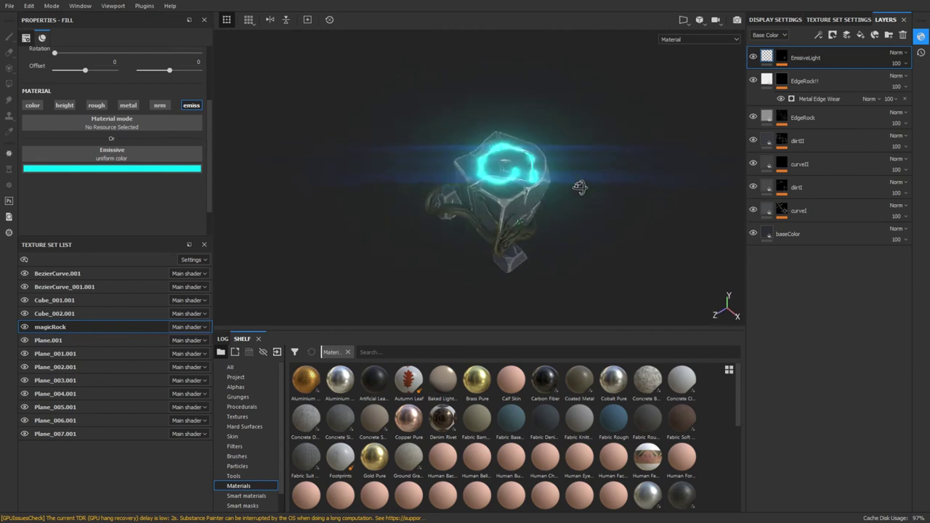
click(761, 22)
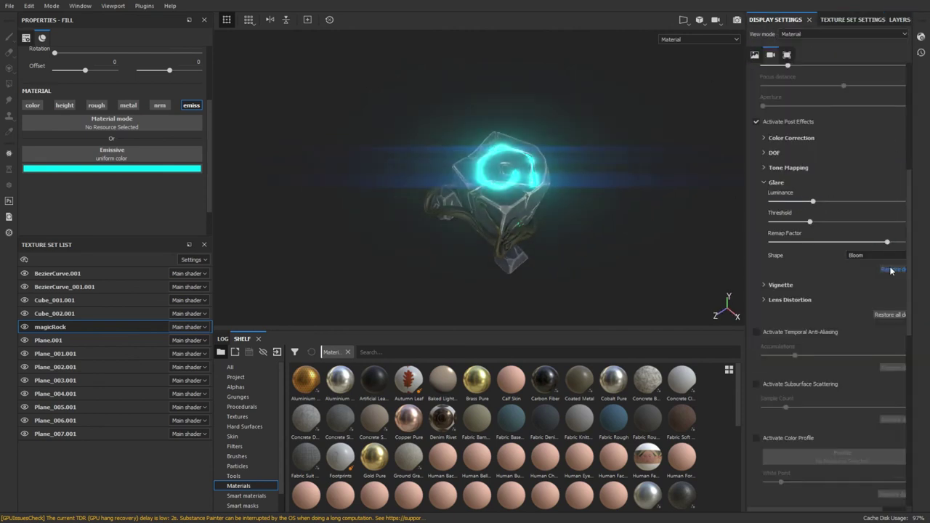
click(827, 221)
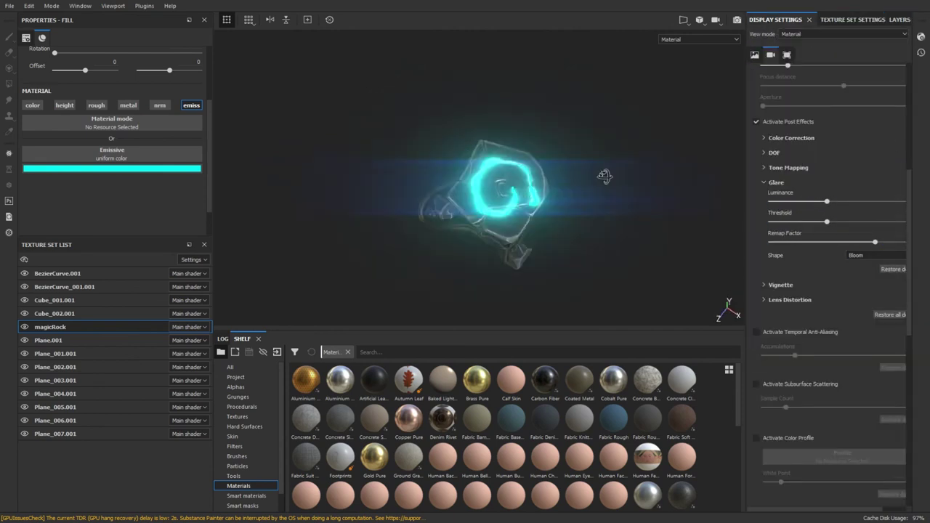
drag(875, 242, 852, 243)
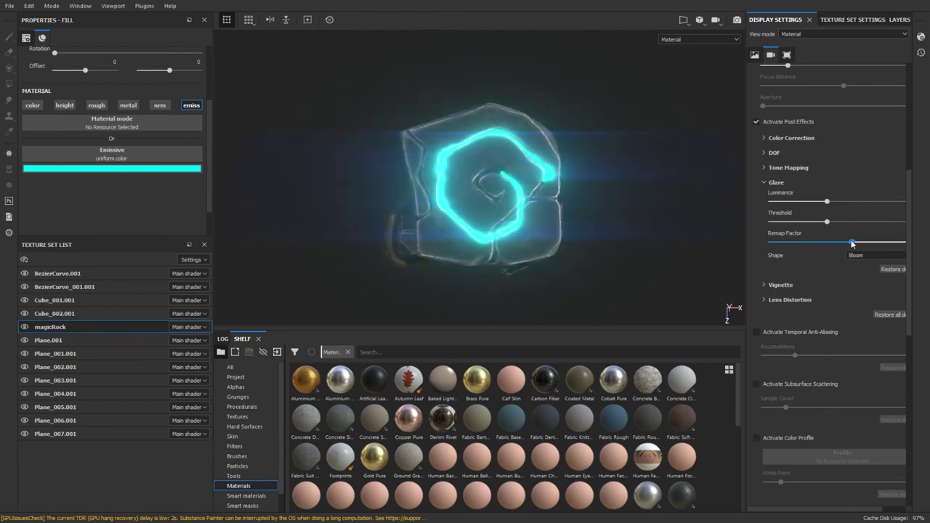
Paint cyan glow into the inner spiral at brush size 3.36
click(897, 20)
ctrl+right_drag(501, 173, 480, 174)
drag(507, 197, 476, 179)
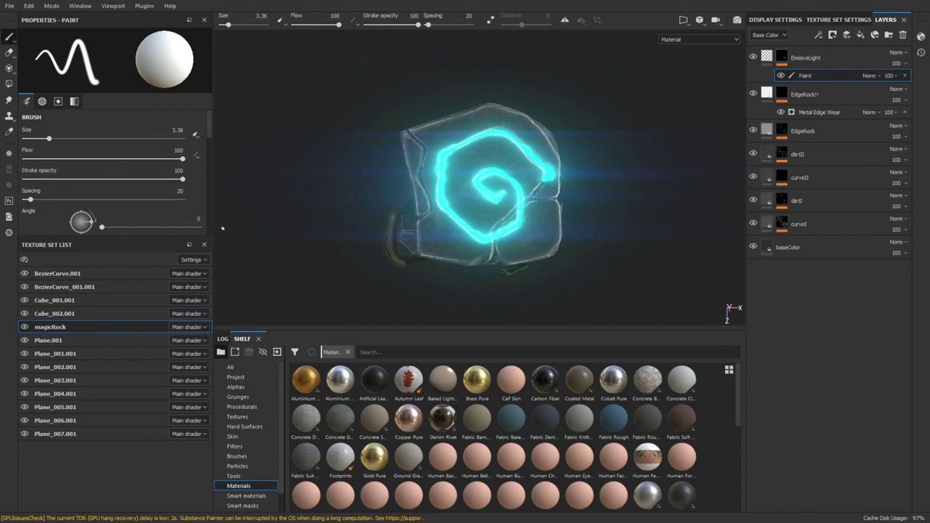
Set grayscale to white and paint a glowing line down the rock's front crack
scroll(107, 156, down, 3)
click(62, 105)
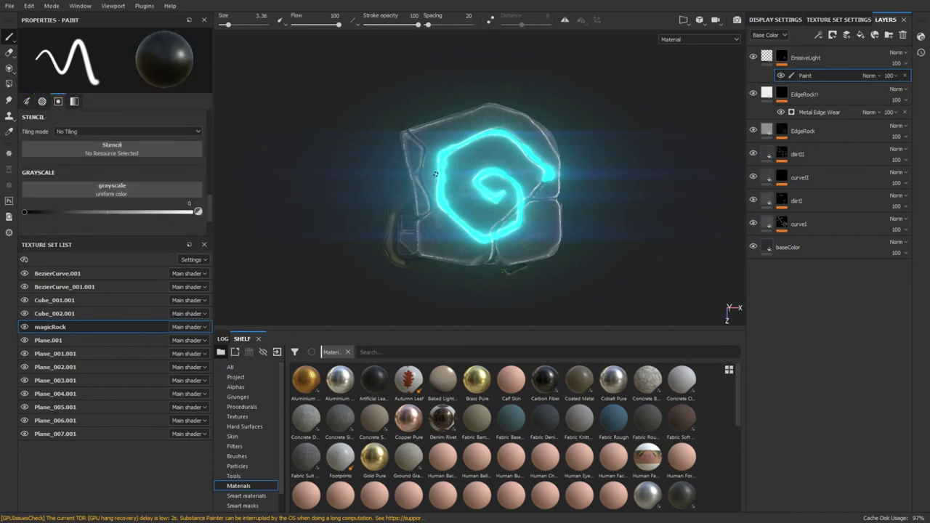
scroll(437, 170, up, 5)
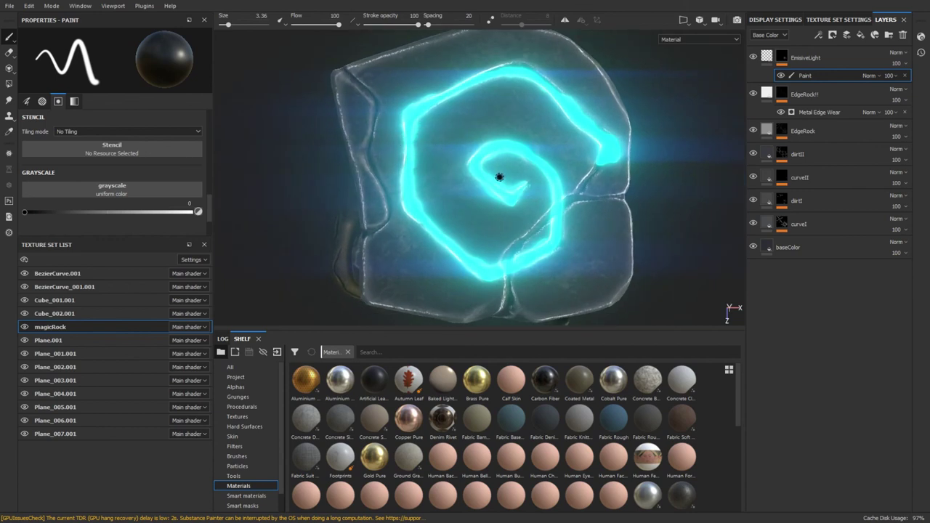
key(x)
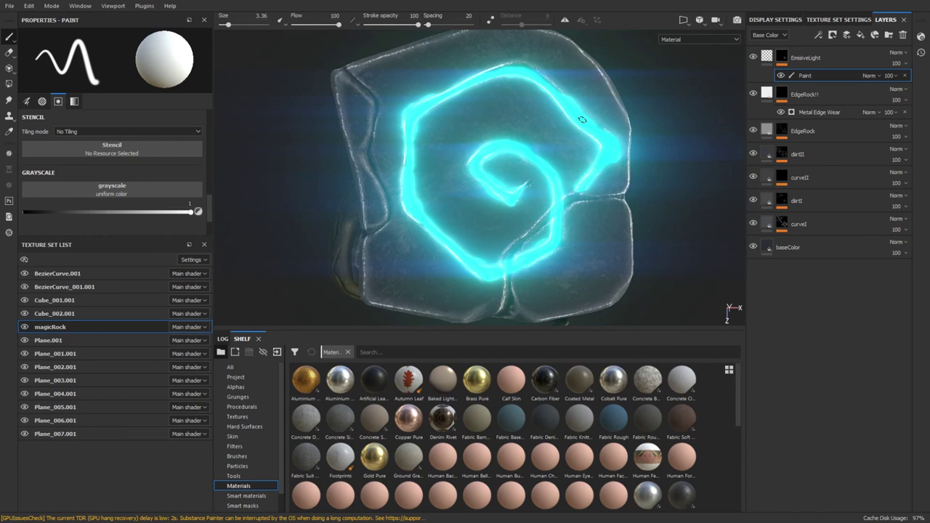
mouse_move(588, 294)
alt+mouse_down()
mouse_move(534, 240)
mouse_move(556, 303)
mouse_move(512, 167)
alt+mouse_up()
mouse_move(541, 120)
mouse_down()
mouse_move(510, 160)
mouse_move(557, 209)
mouse_move(500, 244)
mouse_move(492, 157)
mouse_up()
shift+click(495, 186)
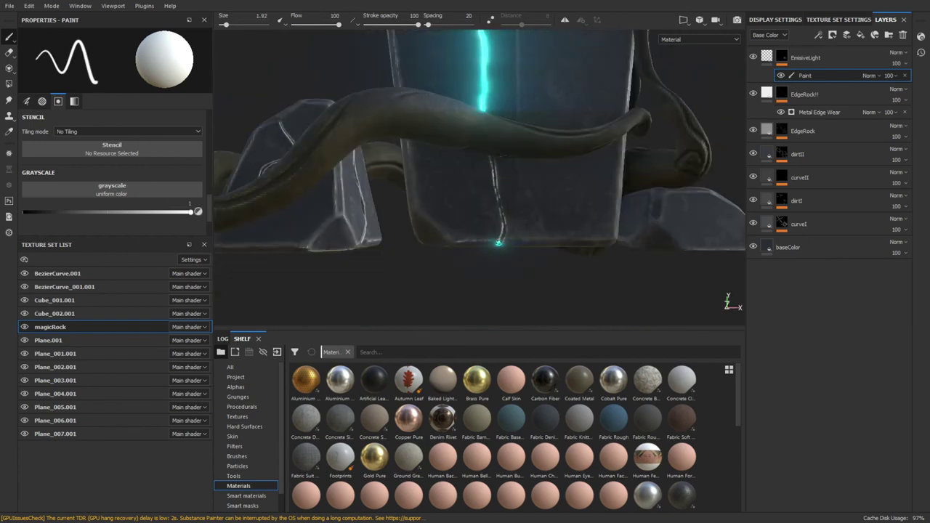
scroll(503, 189, down, 5)
mouse_move(503, 189)
alt+mouse_down()
mouse_move(614, 242)
mouse_move(550, 195)
mouse_move(556, 161)
alt+mouse_up()
scroll(614, 242, up, 5)
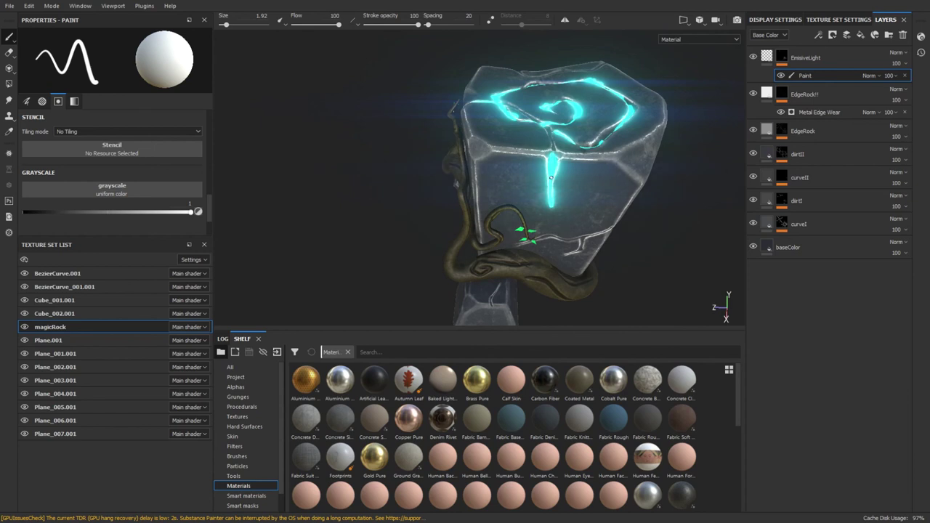
Paint a glowing crack near the vine, extending it up and to the right
alt+drag(413, 170, 492, 113)
scroll(493, 113, up, 3)
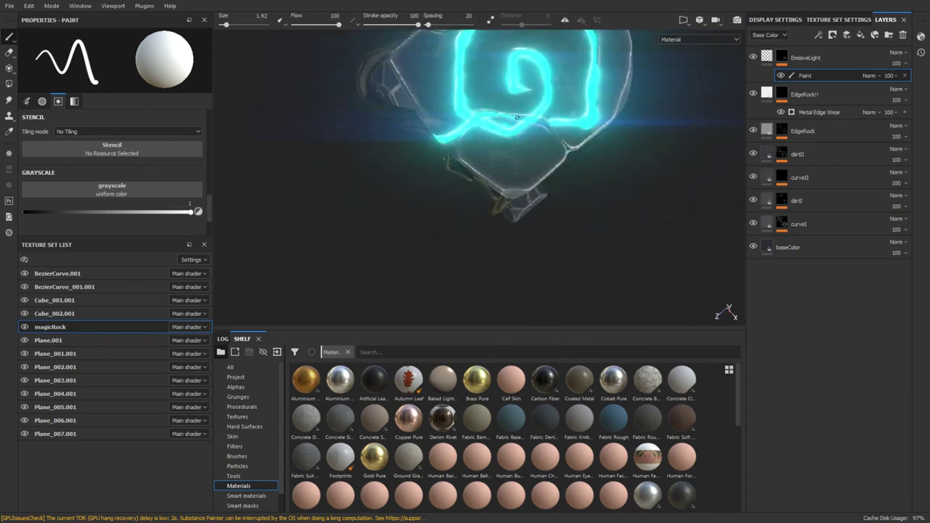
alt+drag(562, 168, 467, 234)
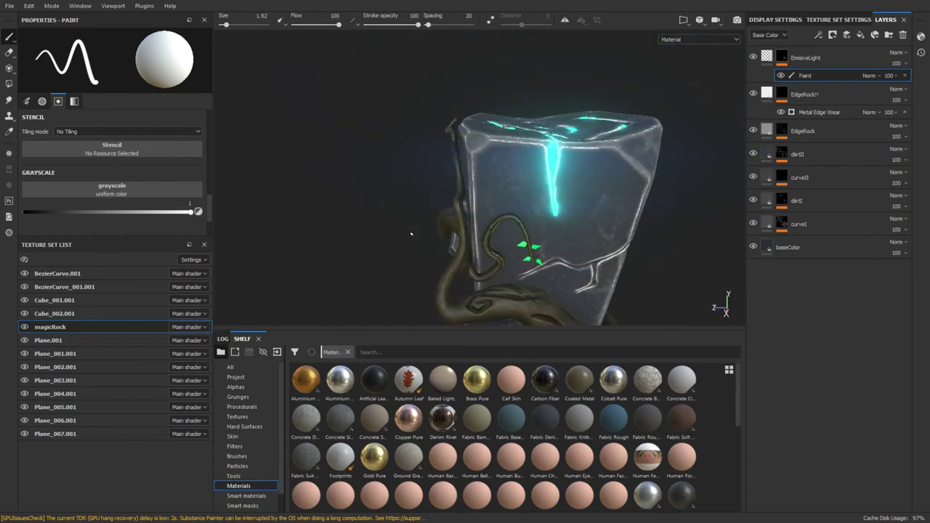
alt+drag(392, 226, 530, 287)
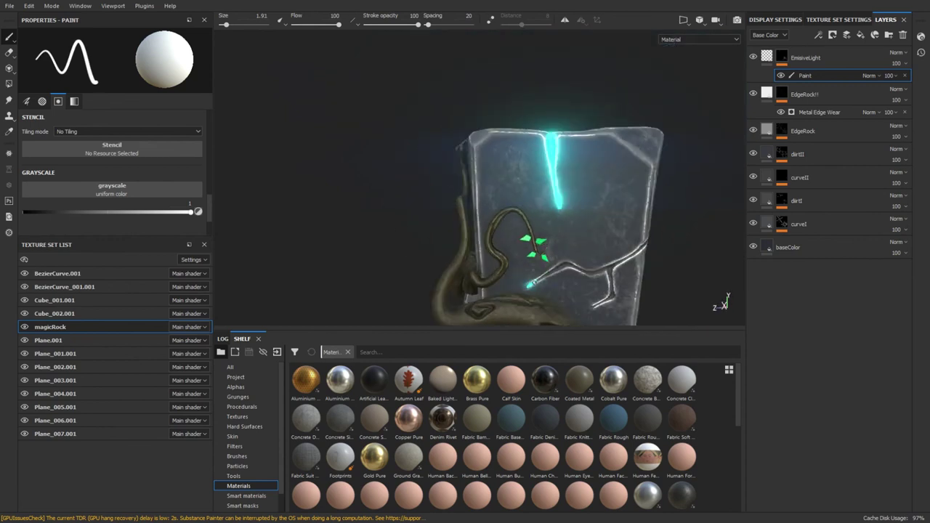
mouse_move(597, 273)
mouse_down()
mouse_move(628, 256)
mouse_move(593, 305)
mouse_up()
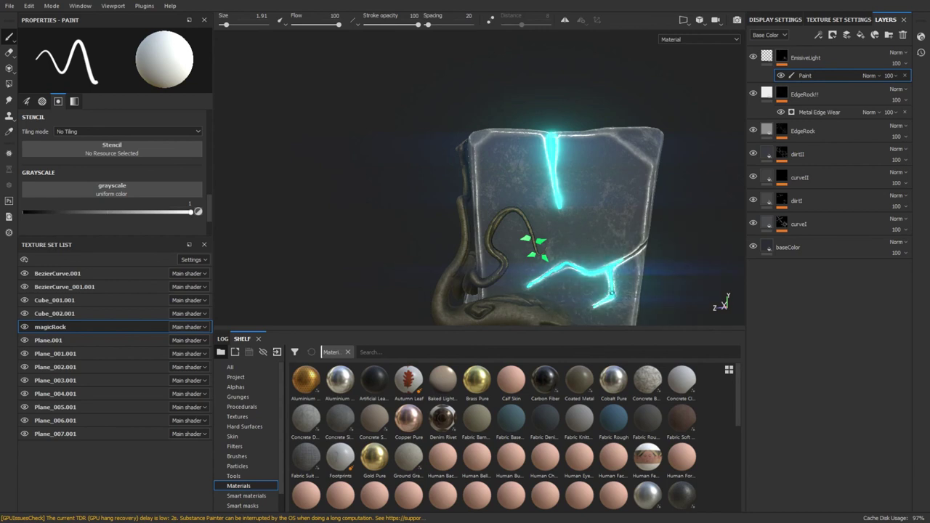
drag(625, 257, 637, 251)
mouse_move(643, 283)
alt+mouse_down()
mouse_move(611, 247)
mouse_move(642, 195)
alt+mouse_up()
Extend and thicken the side crack and add glow along the rock's lower edge
key(x)
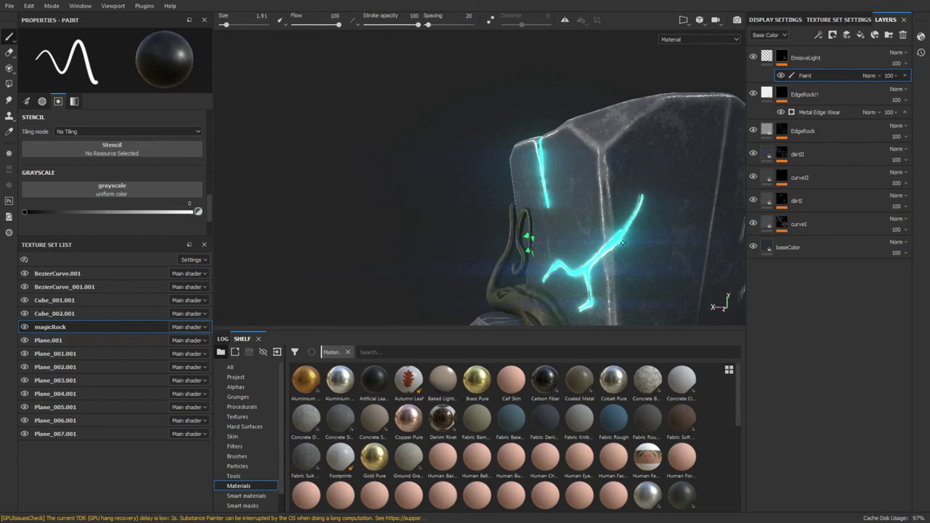
key(x)
scroll(505, 182, down, 3)
mouse_move(465, 203)
alt+mouse_down()
mouse_move(505, 182)
mouse_move(552, 218)
alt+mouse_up()
scroll(553, 218, up, 5)
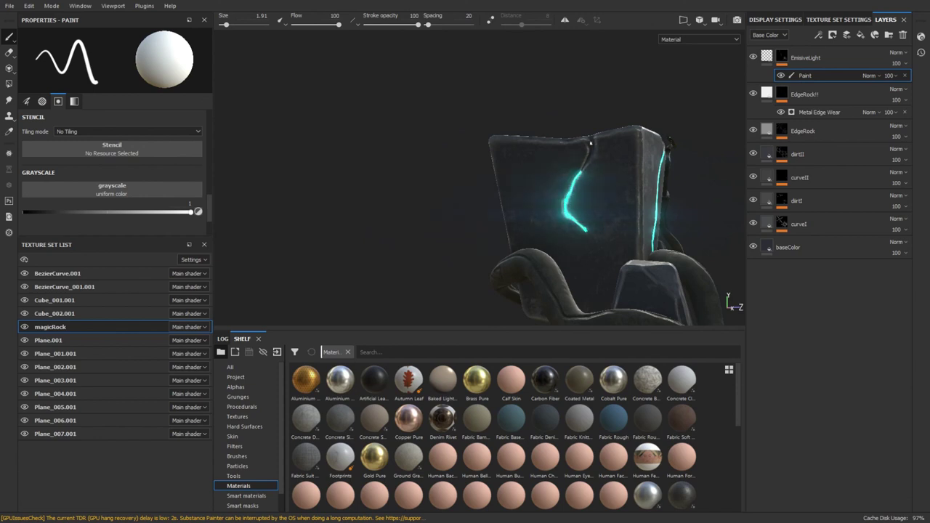
mouse_move(576, 189)
mouse_down()
mouse_move(592, 138)
mouse_move(585, 124)
mouse_move(731, 303)
mouse_move(598, 156)
mouse_up()
drag(579, 190, 582, 191)
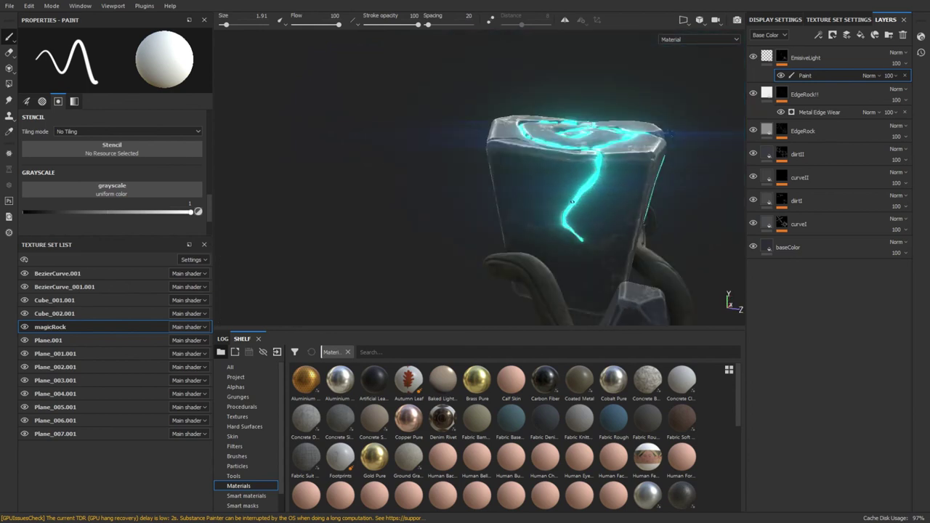
mouse_move(500, 98)
alt+mouse_down()
mouse_move(479, 240)
mouse_move(527, 207)
mouse_move(550, 212)
alt+mouse_up()
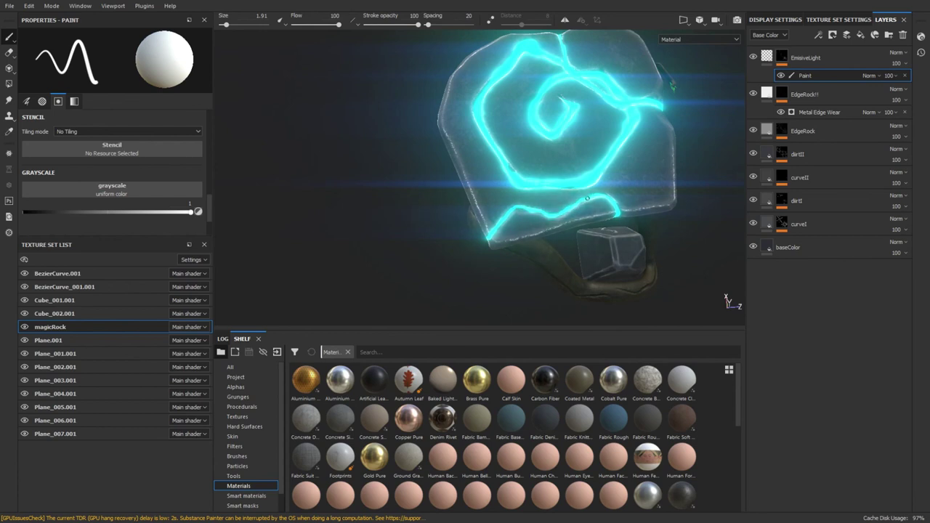
Paint branching glowing cracks down the rear face from the top edge
alt+drag(460, 244, 485, 172)
click(573, 103)
mouse_move(573, 102)
mouse_down()
mouse_move(521, 175)
mouse_move(500, 244)
mouse_up()
drag(518, 301, 539, 242)
mouse_move(527, 177)
mouse_down()
mouse_move(541, 233)
mouse_move(537, 216)
mouse_up()
key(x)
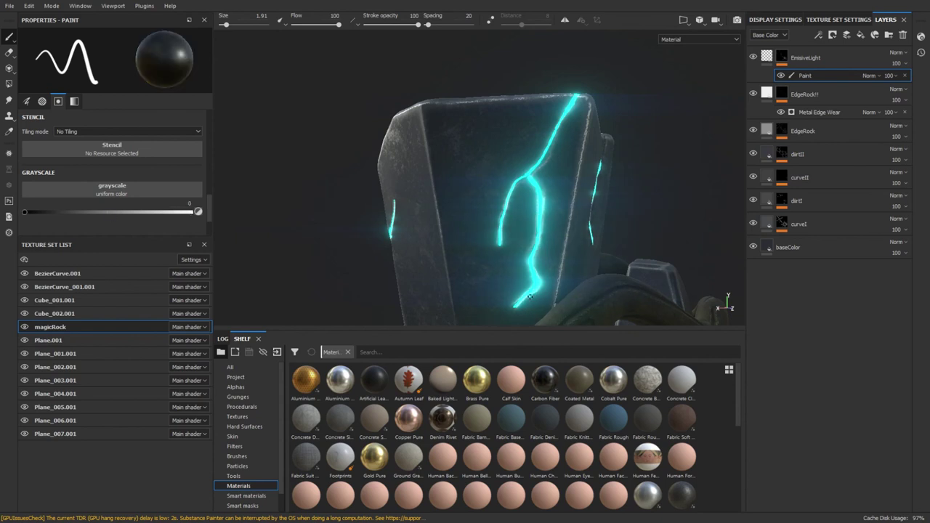
scroll(543, 244, down, 5)
alt+drag(543, 244, 483, 135)
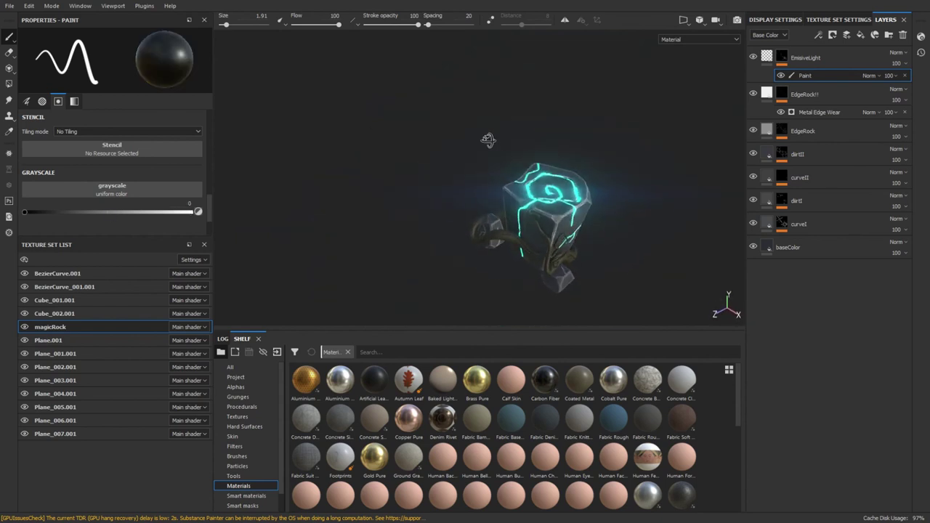